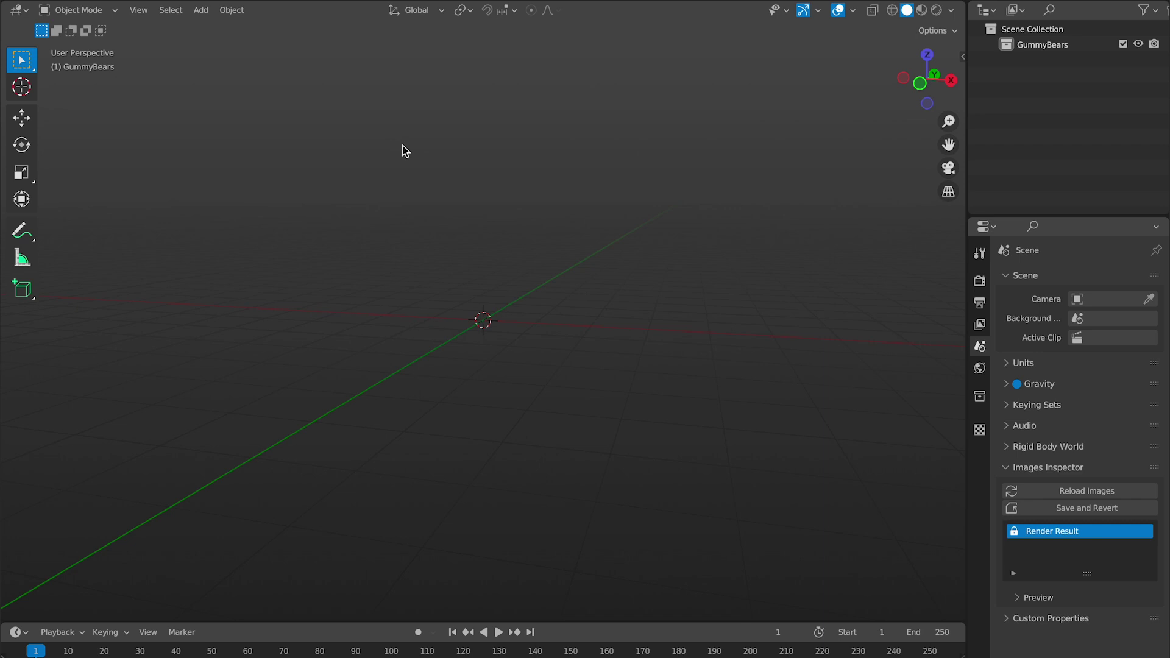
Add a cube and subdivide its mesh with 2 cuts and smoothness 1.000 to form a low-poly ball.
key(shift+a)
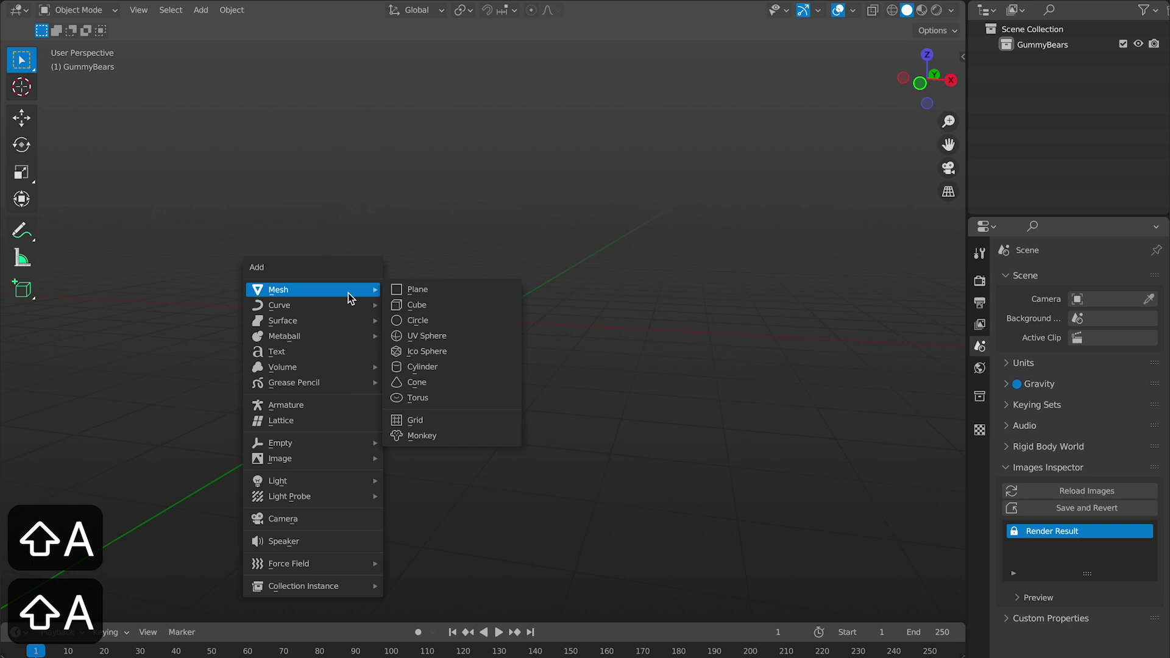
click(416, 305)
key(Tab)
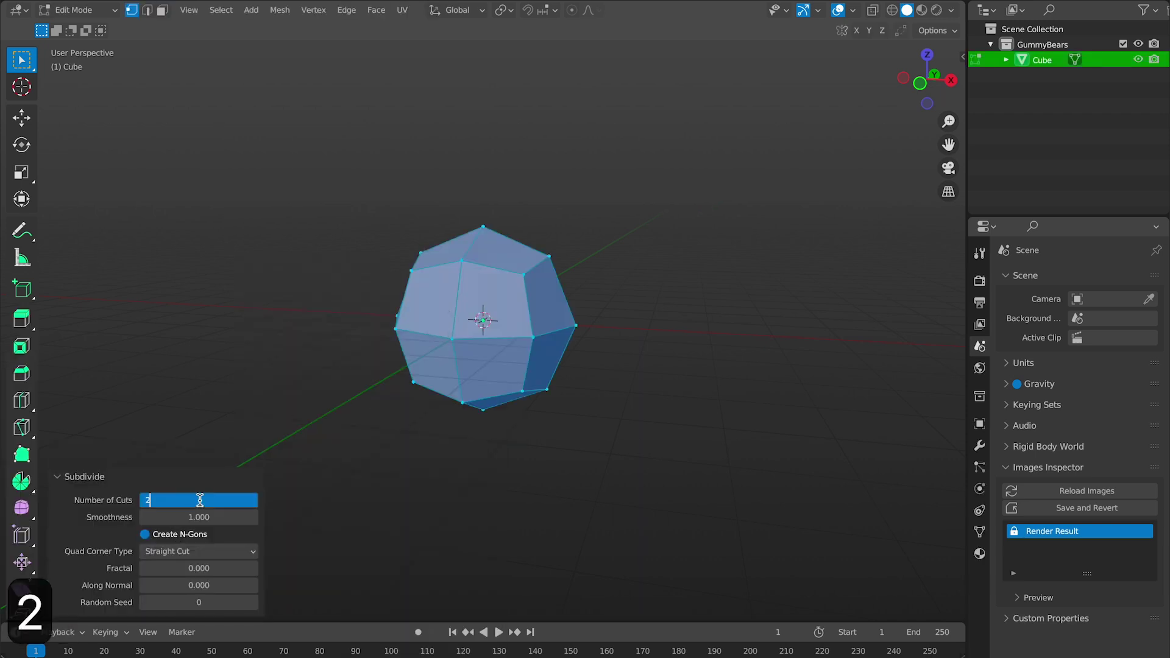
key(Return)
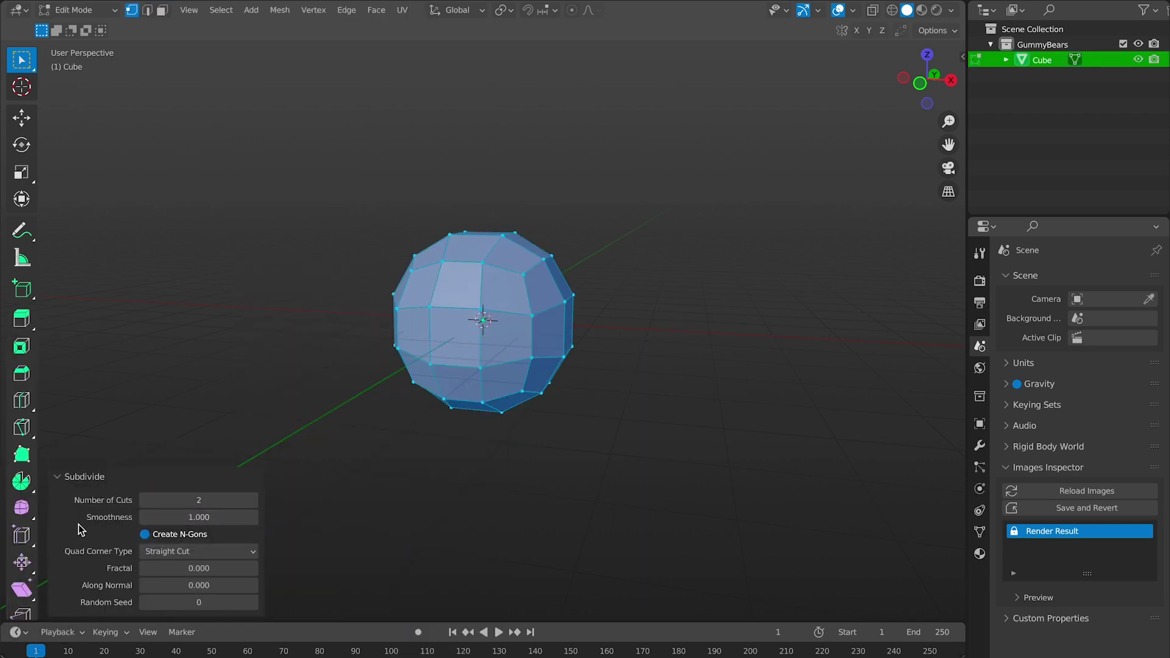
Raise the ball mesh along Z until its underside rests on the ground plane.
key(KP_3)
key(g)
key(z)
click(611, 226)
middle_drag(329, 252, 485, 255)
Sculpt the ball into a tapered body using the Grab brush with X symmetry, at 302 px and 380 px radius.
key(ctrl+Tab)
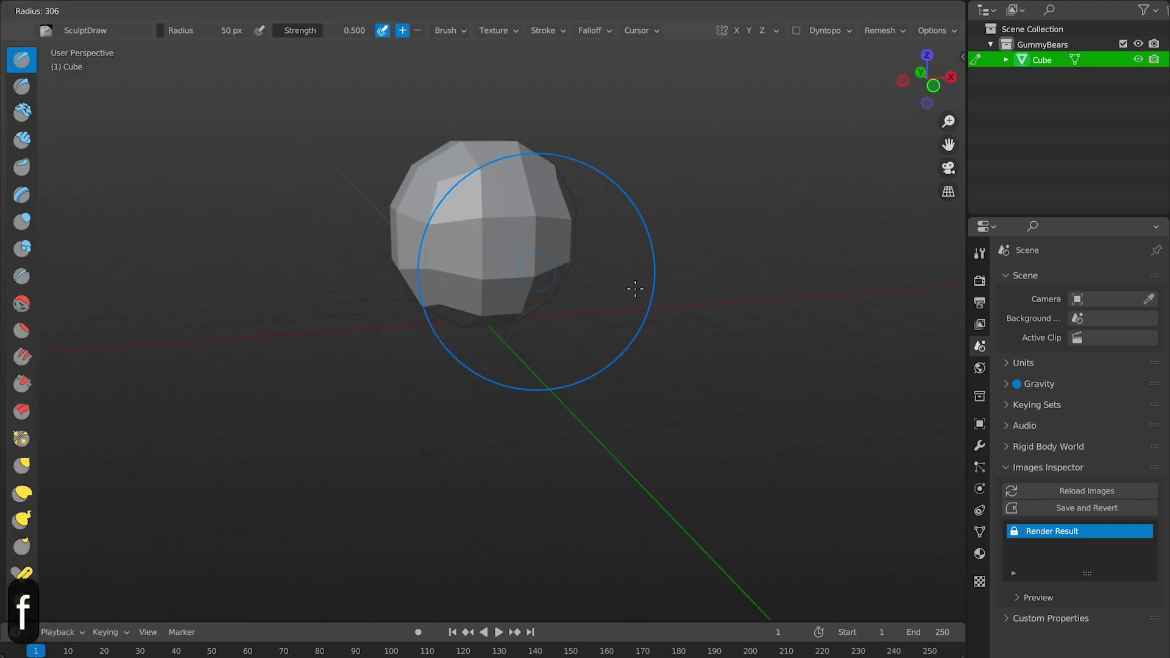
key(KP_1)
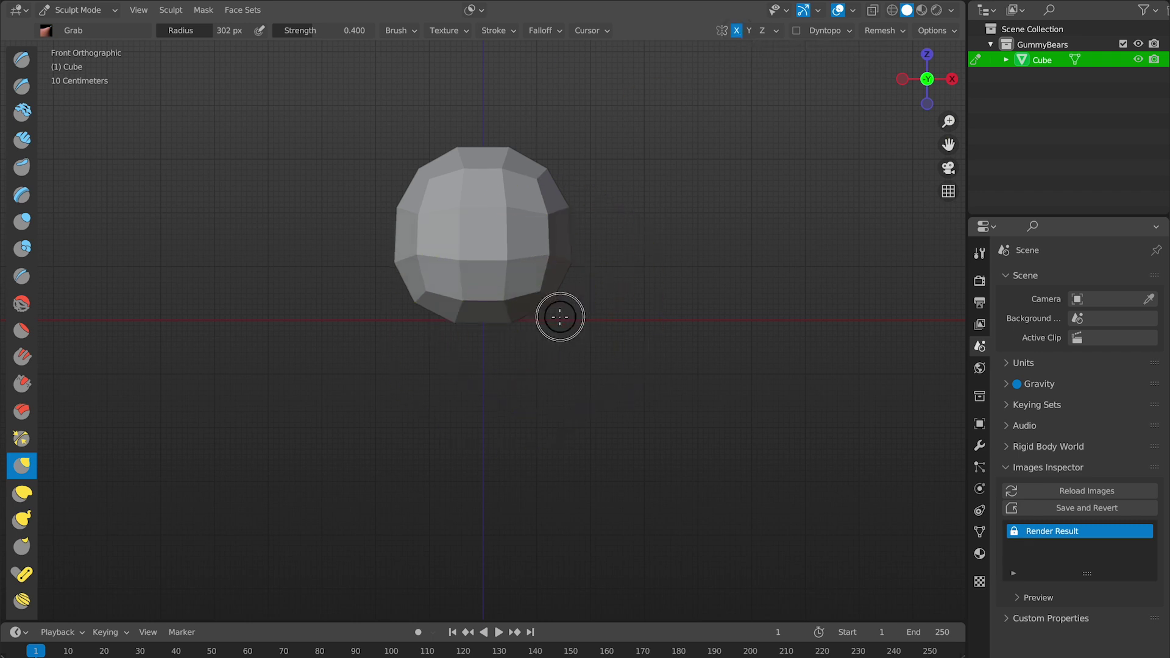
key(KP_3)
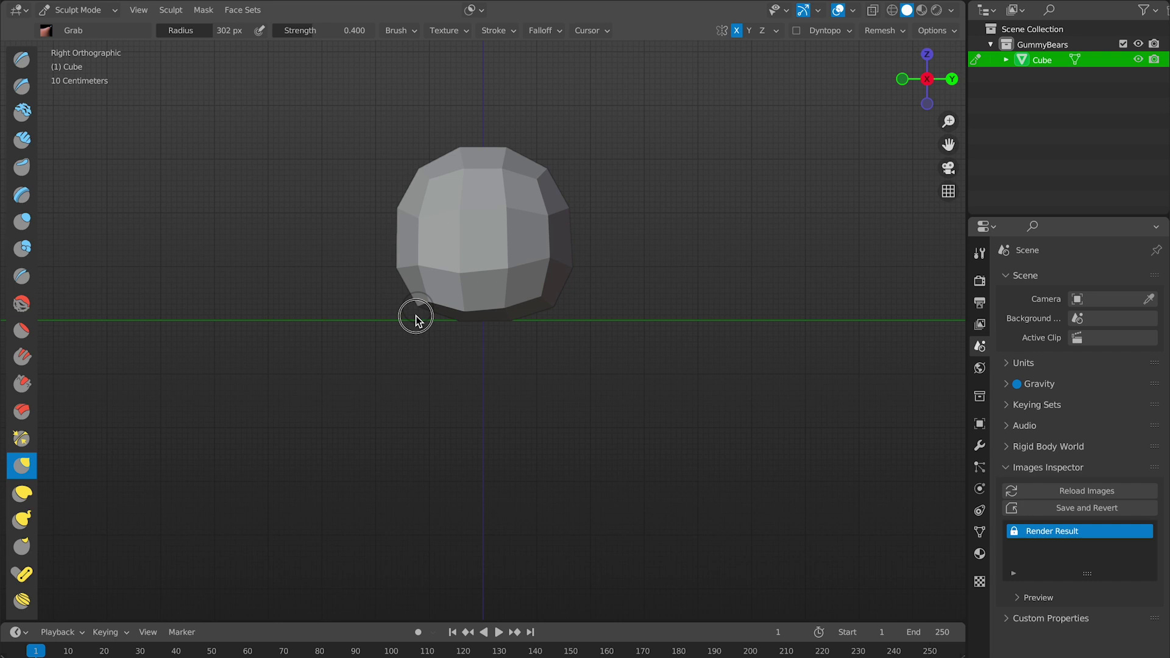
scroll(549, 258, down, 1)
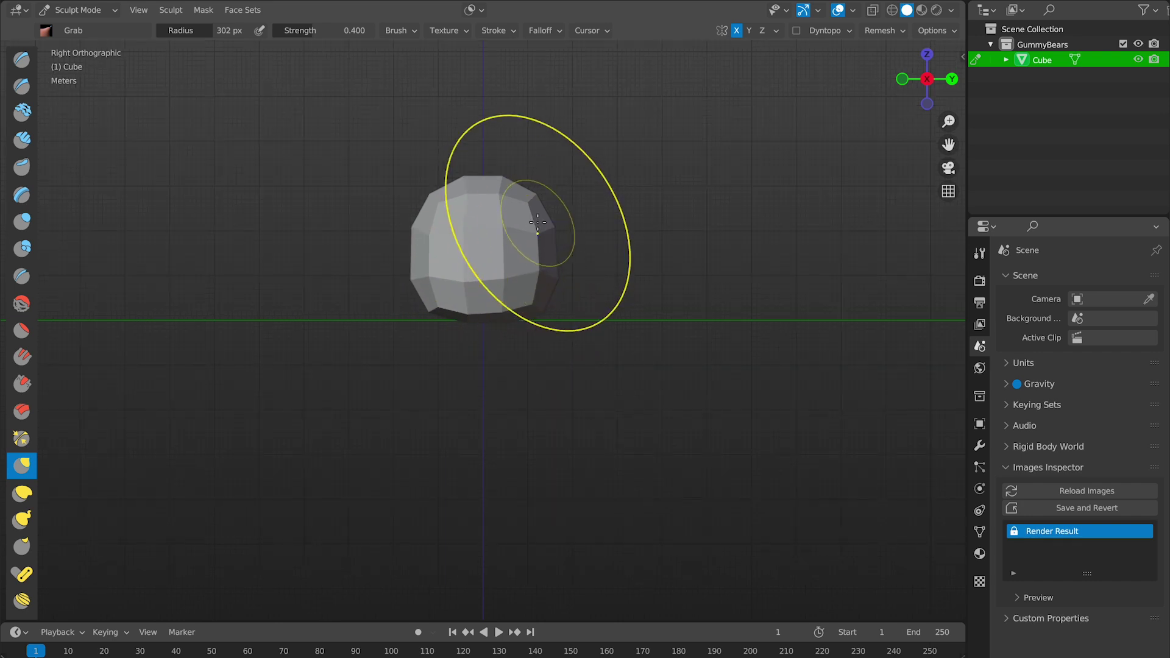
key(f)
key(KP_1)
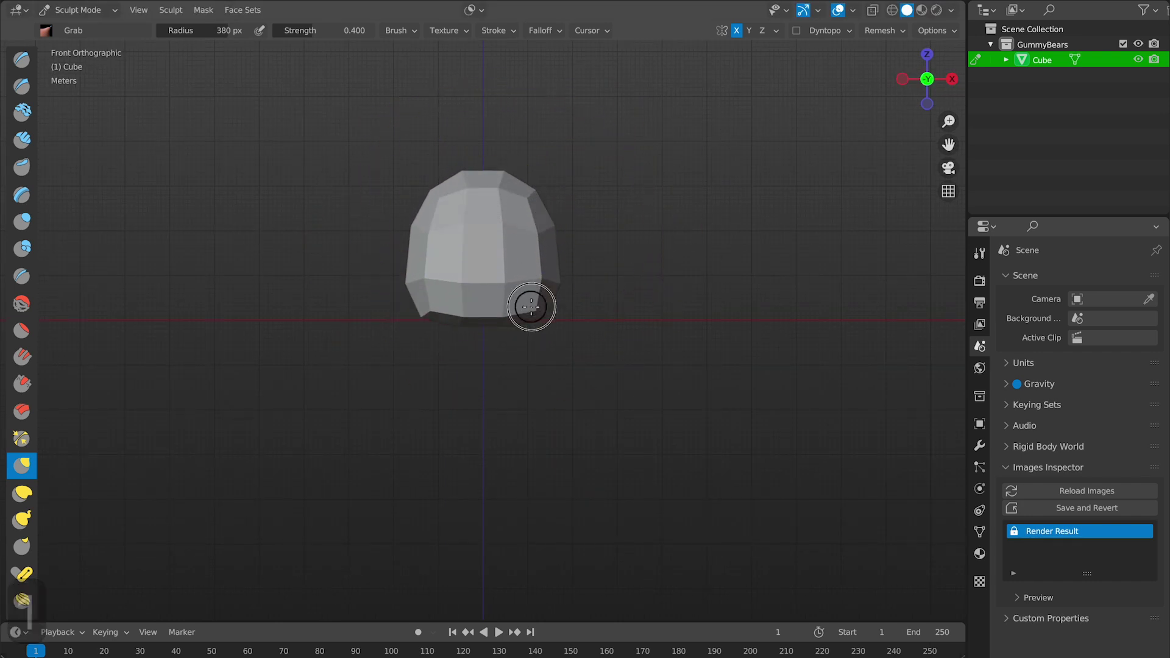
key(ctrl+Tab)
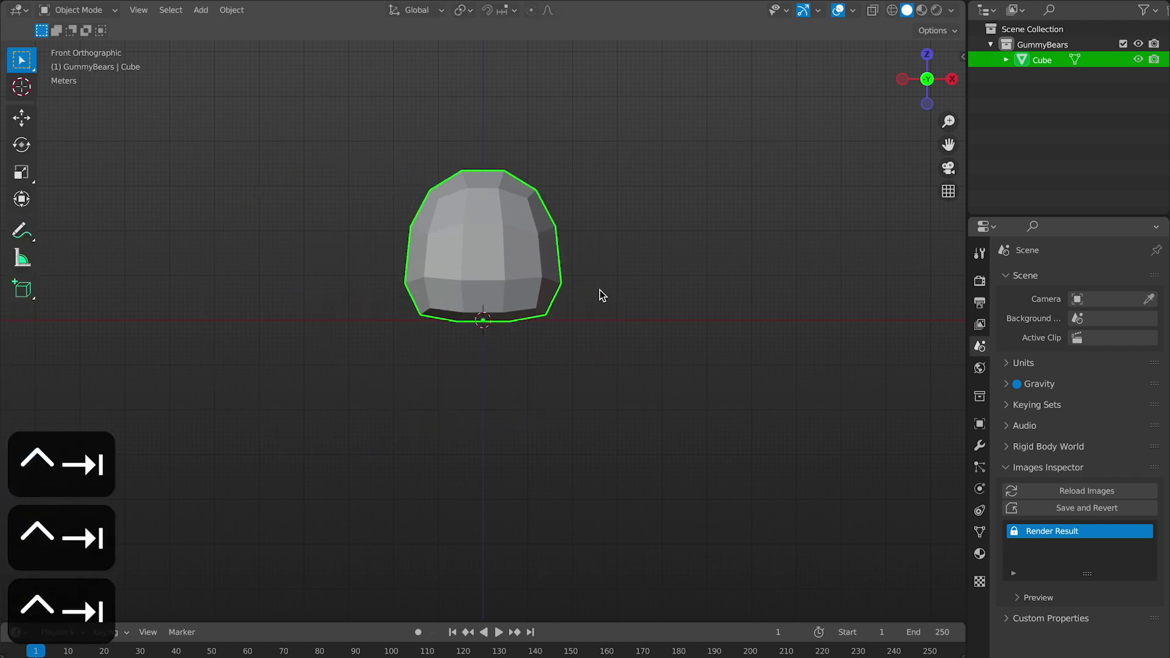
Add a cylinder with 8 vertices as a separate object for the legs.
click(600, 290)
middle_drag(594, 292, 457, 305)
key(shift+a)
mouse_move(440, 299)
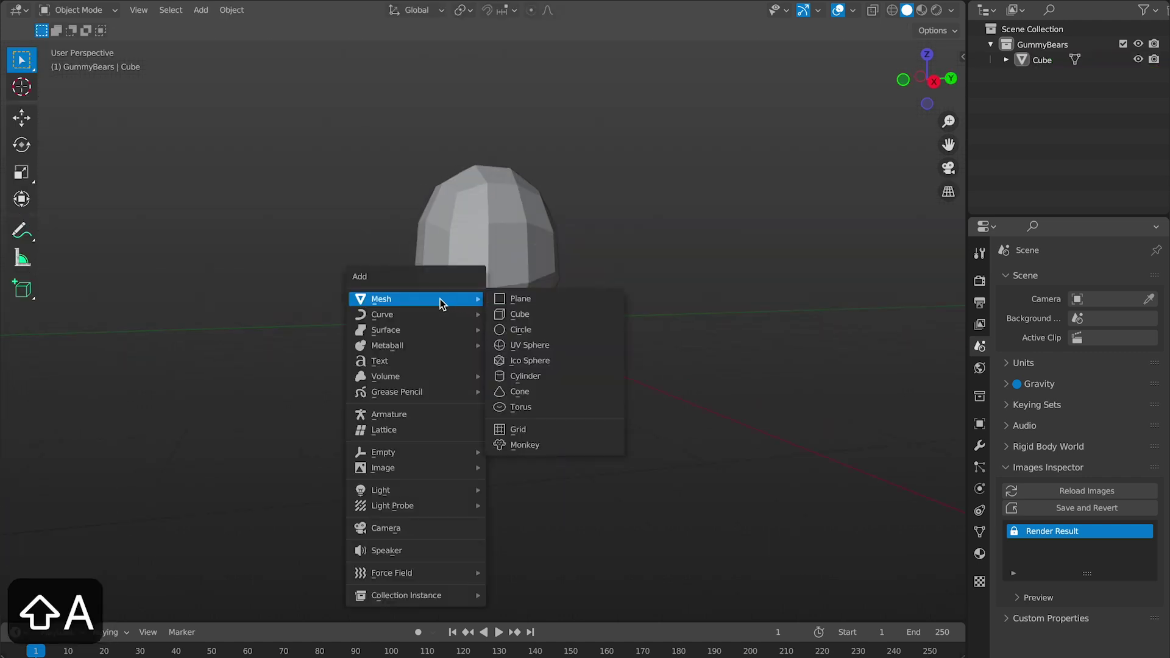
click(534, 377)
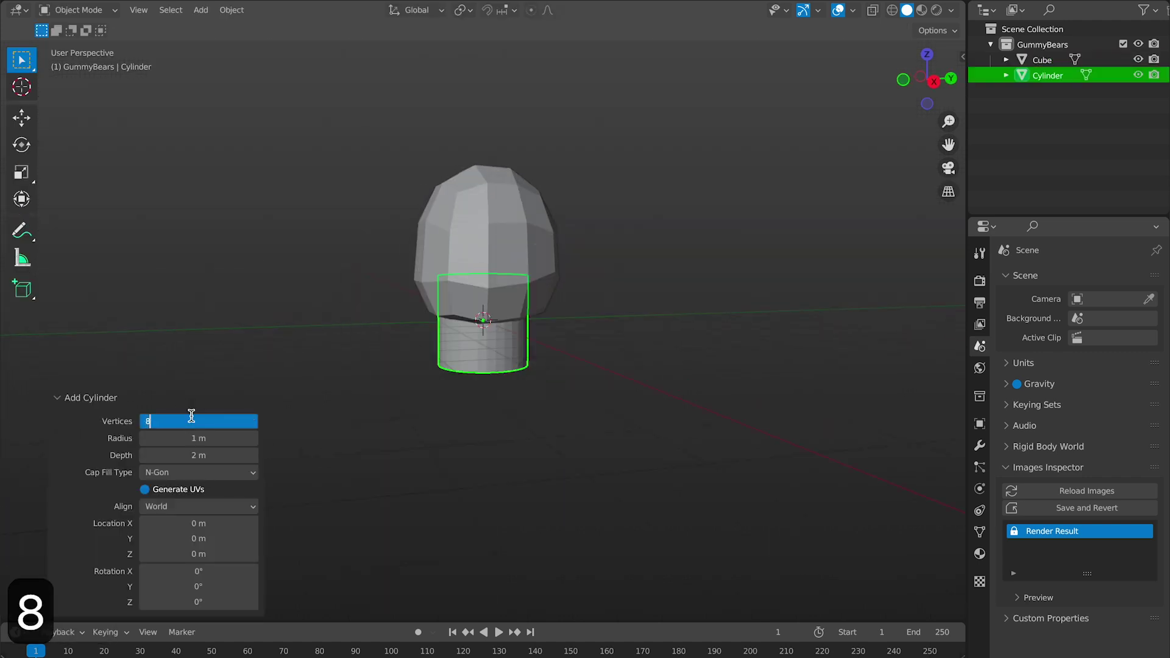
key(Return)
Rotate the cylinder mesh to lie horizontally in side view and move it in front of the body.
key(Tab)
key(KP_3)
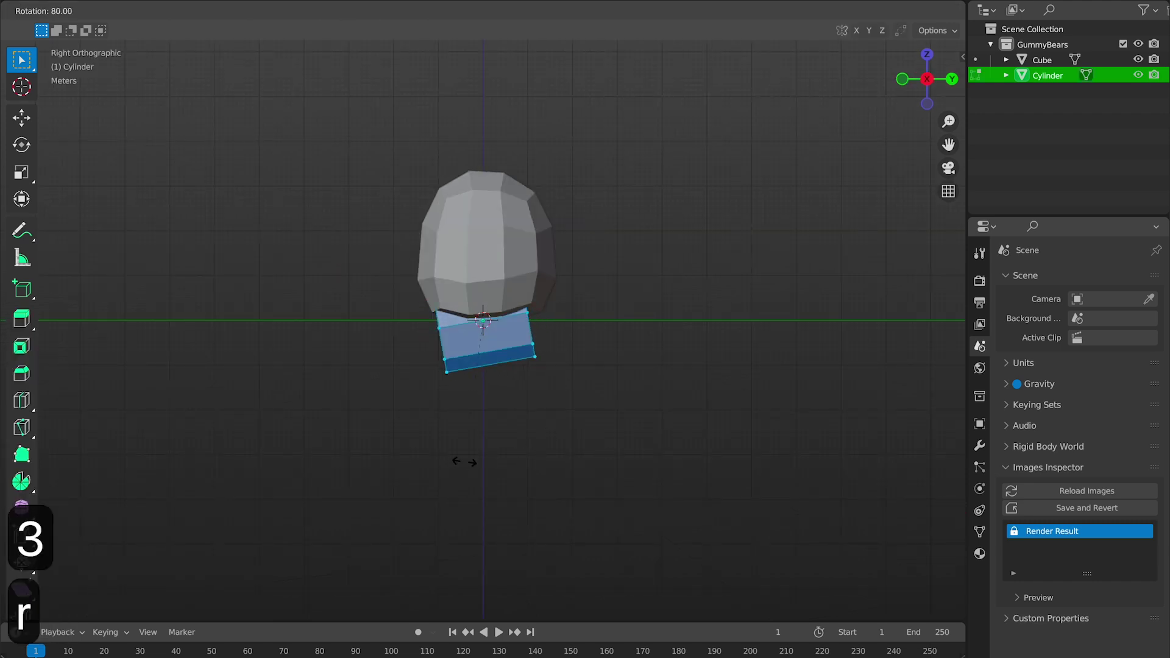
click(468, 459)
key(alt+z)
key(g)
click(423, 284)
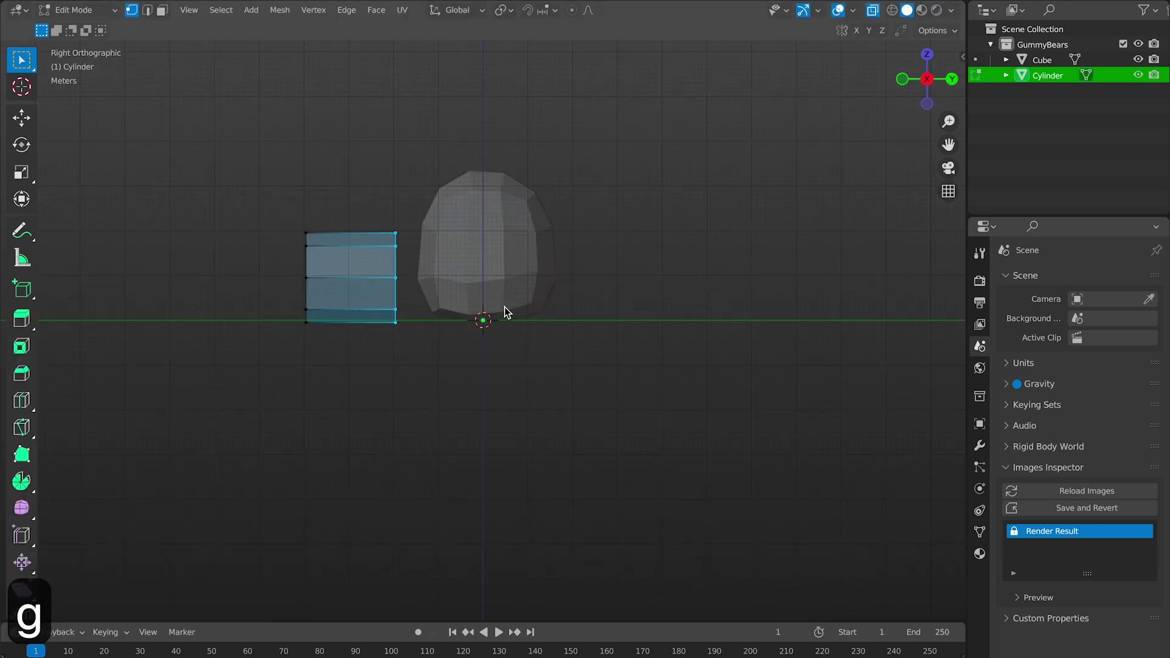
Narrow the cylinder's end nearest the body and bevel the rim of its outer end.
click(488, 305)
drag(259, 179, 340, 335)
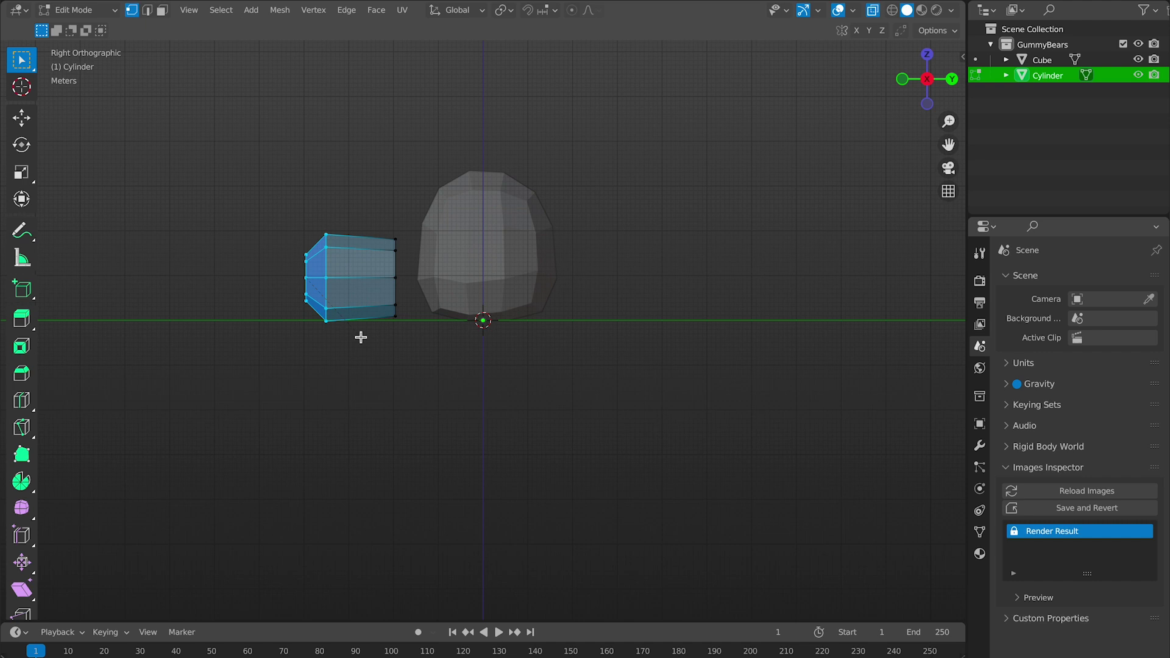
Scale down the whole leg, angle it outward and place it against one front side of the body in top view.
key(a)
key(KP_7)
key(g)
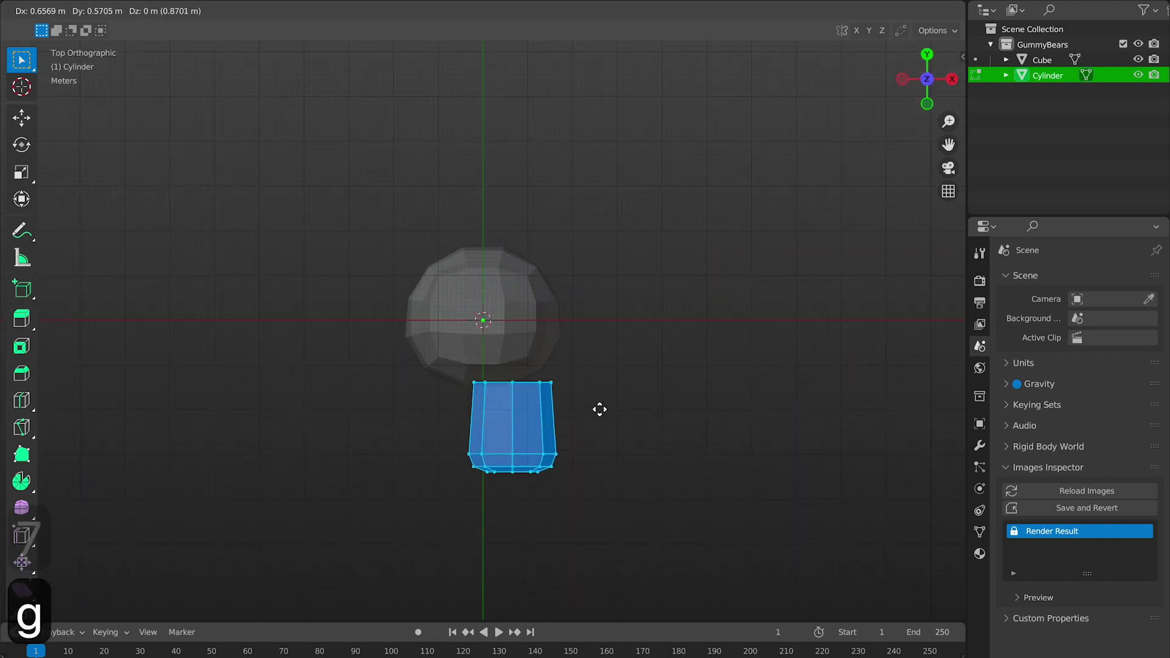
click(599, 396)
key(s)
right_click(595, 393)
Lower the leg to the ground with a 3.81° tilt in side view, and push its inner end into the body.
key(KP_3)
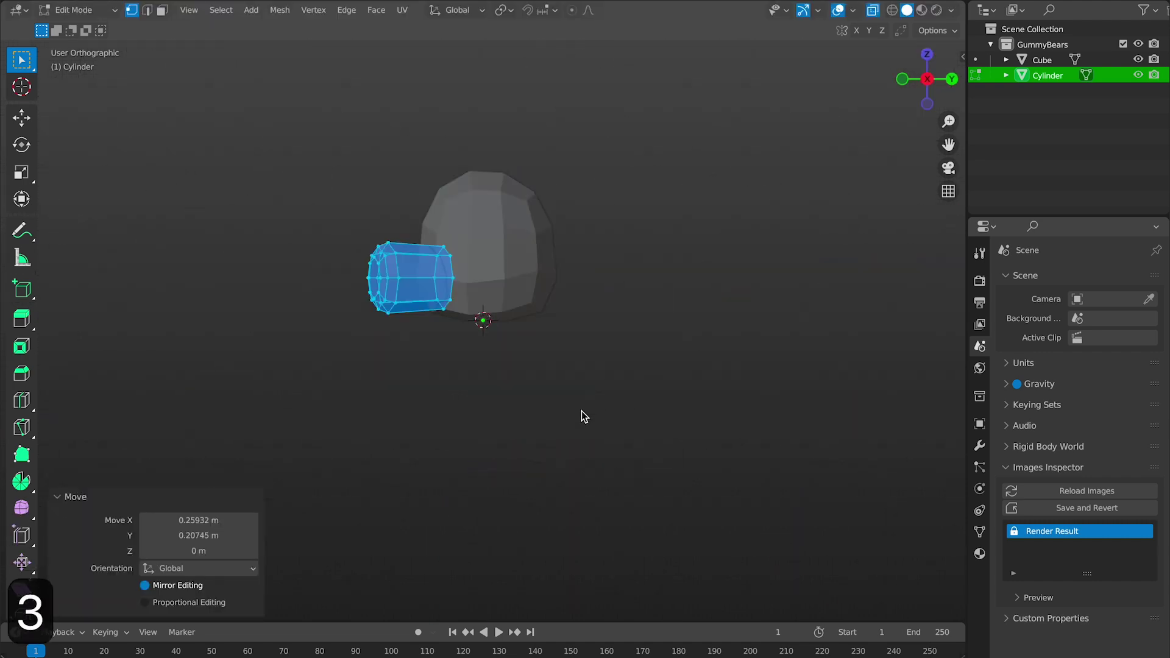
key(g)
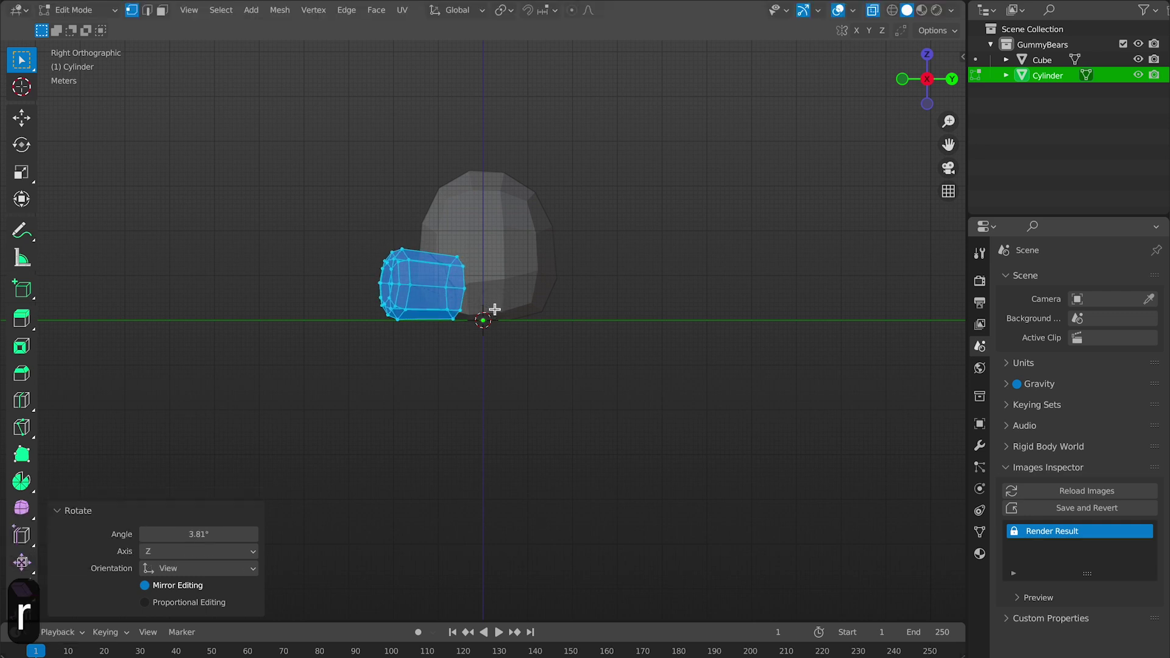
key(KP_7)
key(g)
click(548, 344)
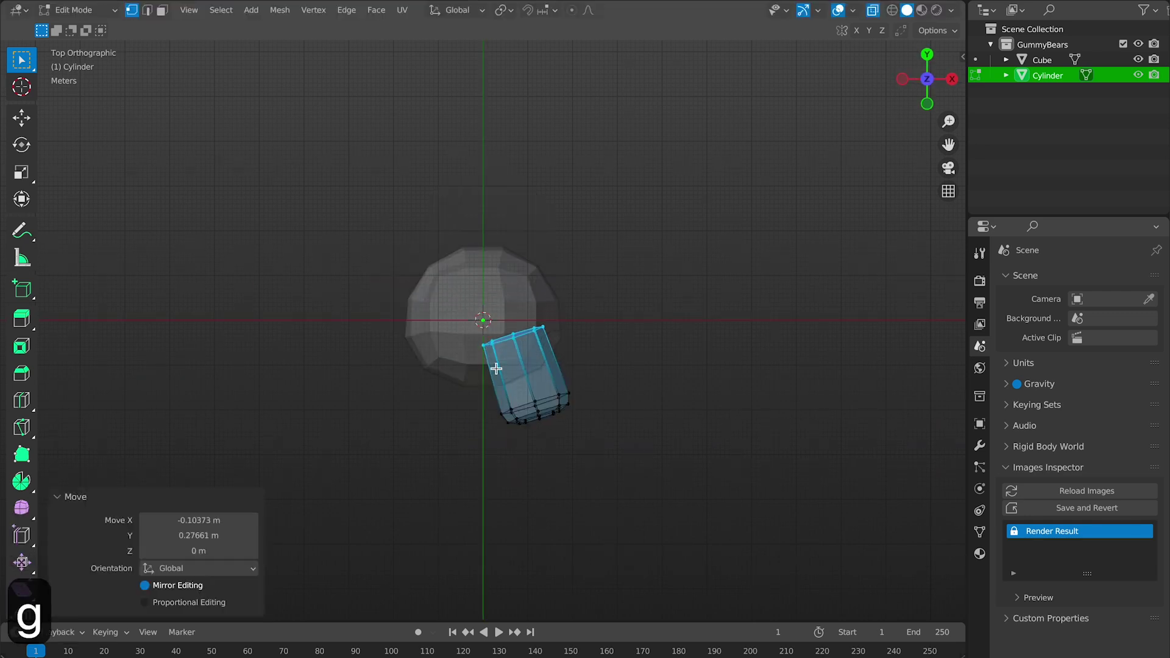
middle_drag(549, 344, 512, 271)
Add a Mirror modifier on the X axis to the cylinder to create the opposite leg.
key(KP_1)
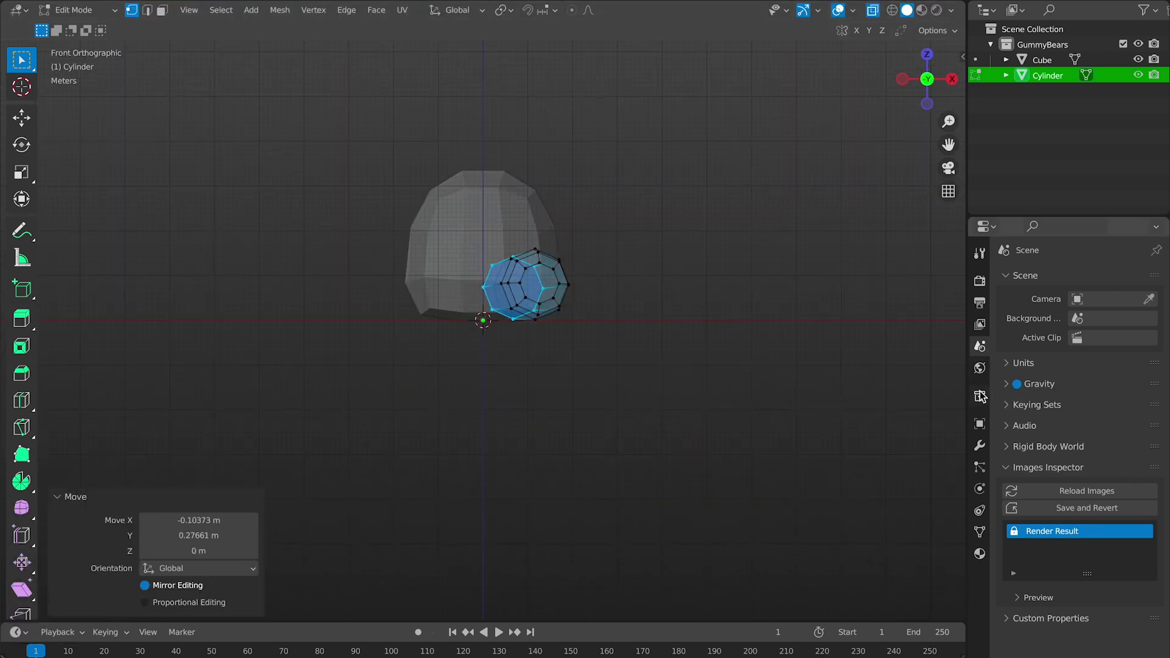
click(979, 446)
click(1030, 278)
click(862, 295)
middle_drag(439, 342, 444, 372)
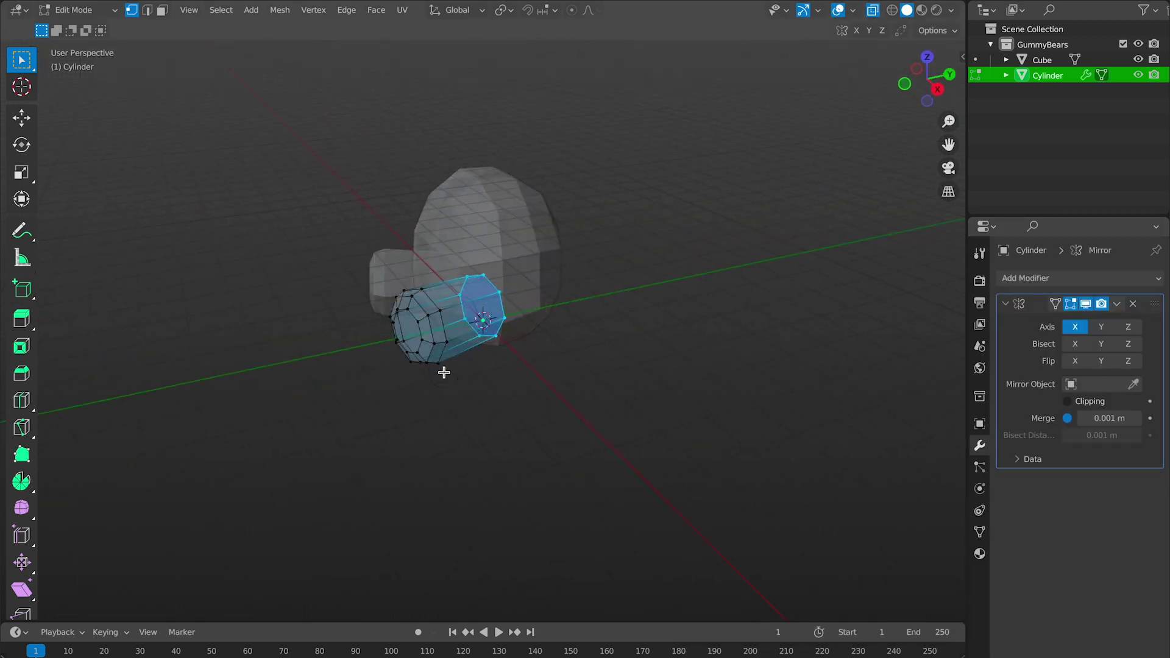
Duplicate the leg mesh above the original in side view and scale the copy to 0.669 as an arm.
key(KP_3)
key(shift+d)
key(super+z)
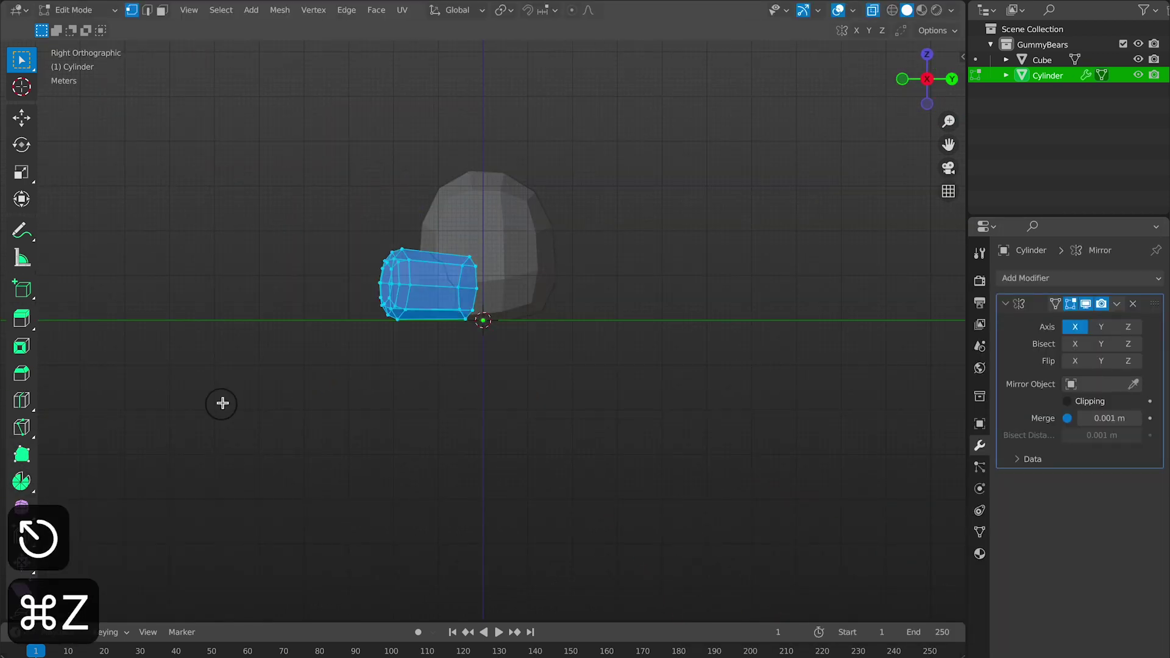
key(shift+d)
click(390, 309)
key(s)
click(505, 249)
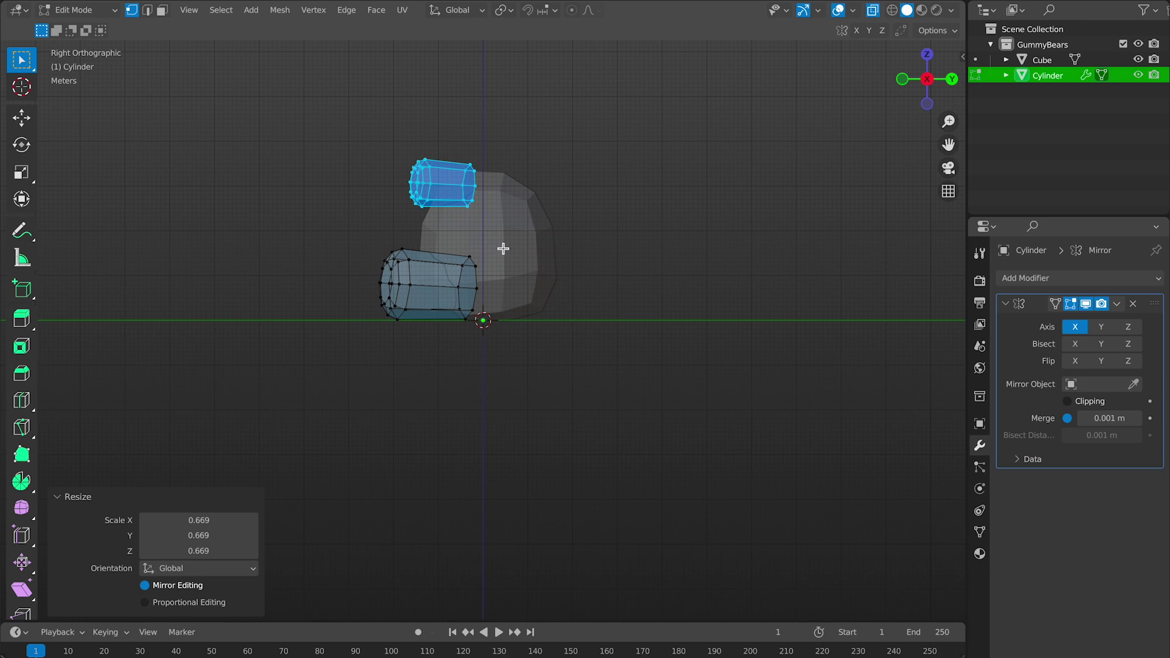
Turn the arm outward and move it to the body's side in top view, and lower it in front view.
key(KP_7)
click(594, 367)
key(g)
click(580, 366)
key(KP_1)
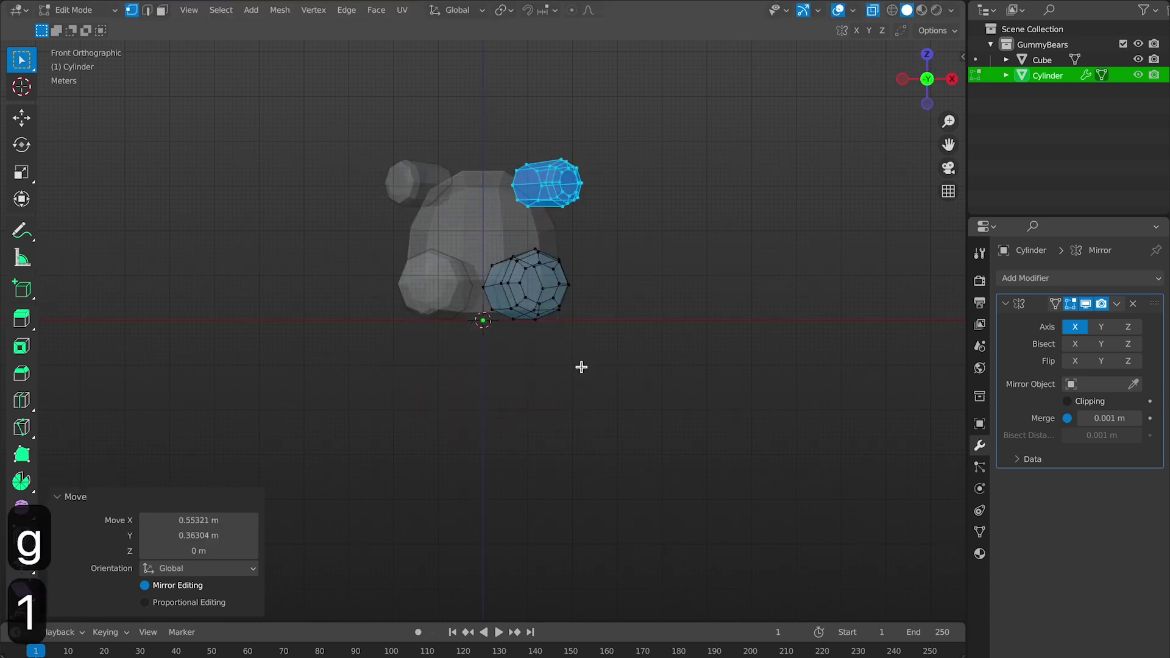
key(g)
click(493, 255)
Fit the arm against the body with a 15° tilt in side view, and turn off X-ray display.
key(KP_3)
key(KP_7)
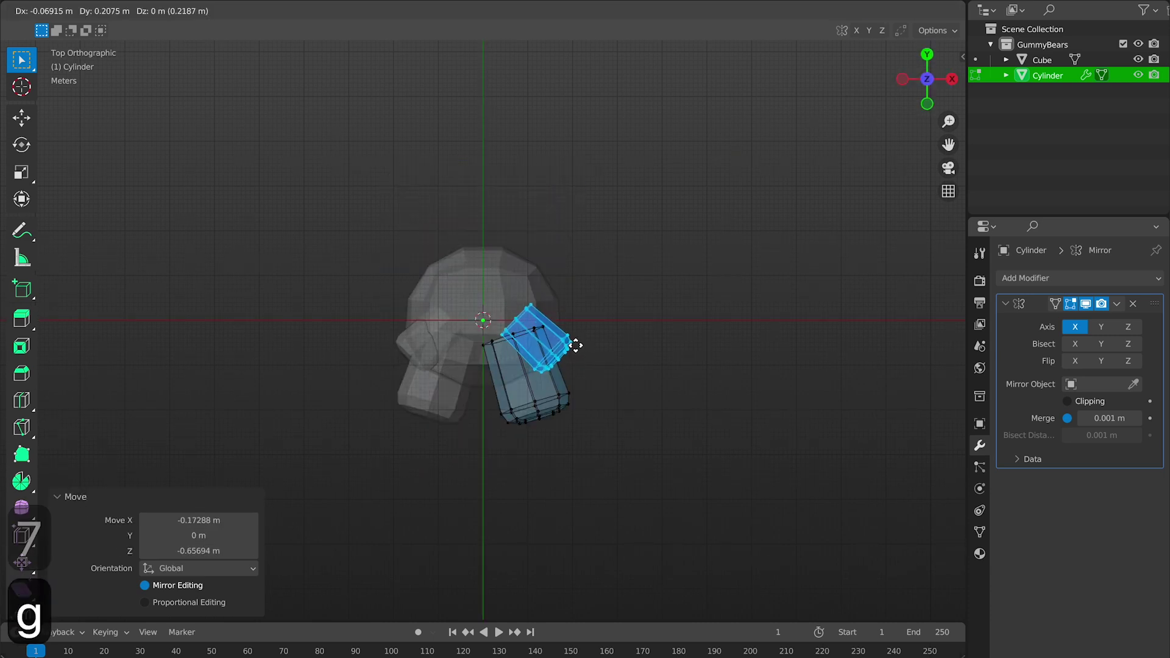
click(576, 357)
key(KP_3)
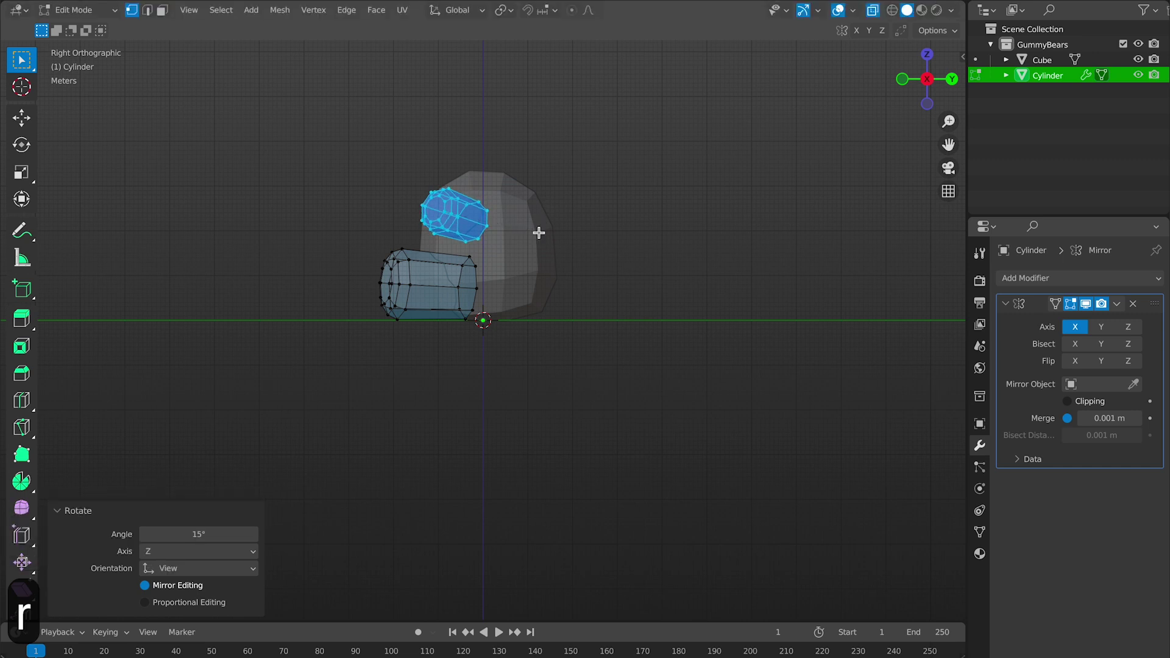
key(KP_1)
key(KP_7)
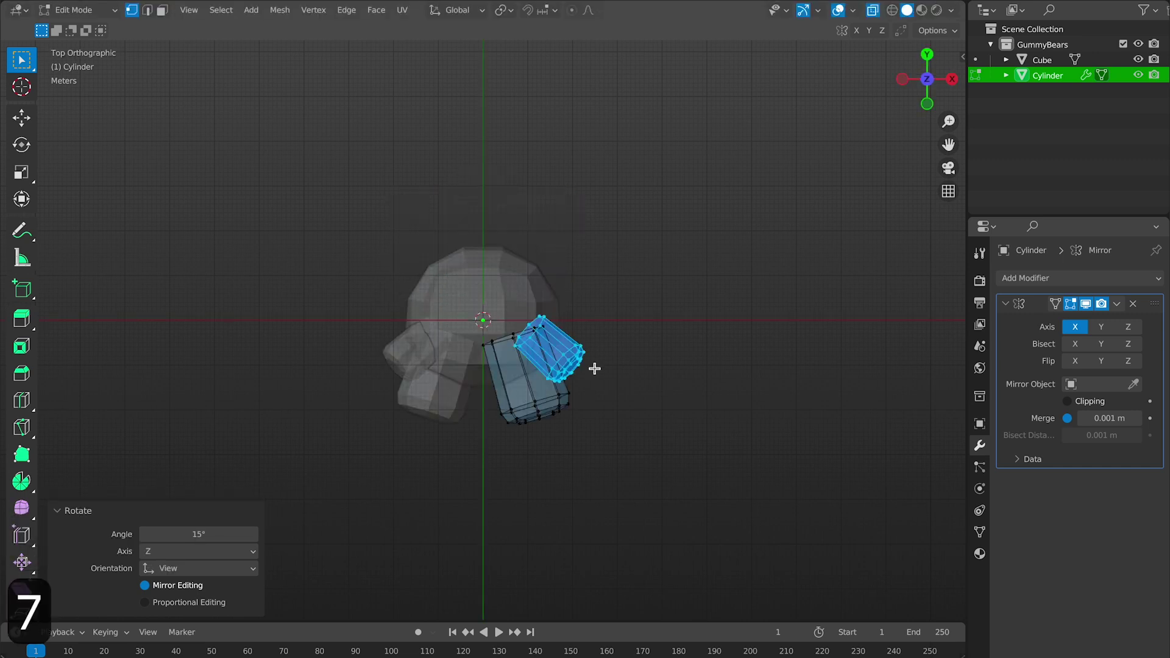
click(593, 373)
middle_drag(593, 373, 689, 311)
click(872, 10)
Refine the body's shape in Sculpt Mode using the Grab brush with a 228 px radius.
middle_drag(658, 256, 501, 240)
key(Tab)
click(501, 240)
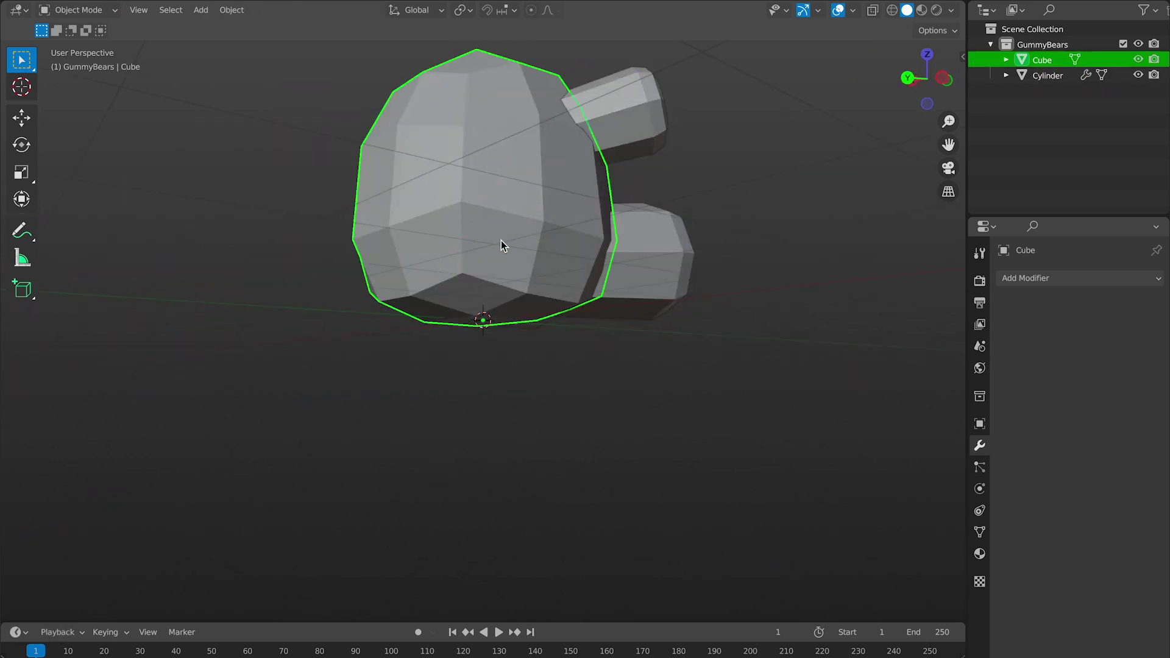
key(ctrl+Tab)
click(469, 359)
key(f)
click(509, 280)
mouse_move(509, 280)
middle_down()
mouse_move(549, 283)
mouse_move(534, 252)
mouse_move(465, 291)
mouse_move(591, 253)
middle_up()
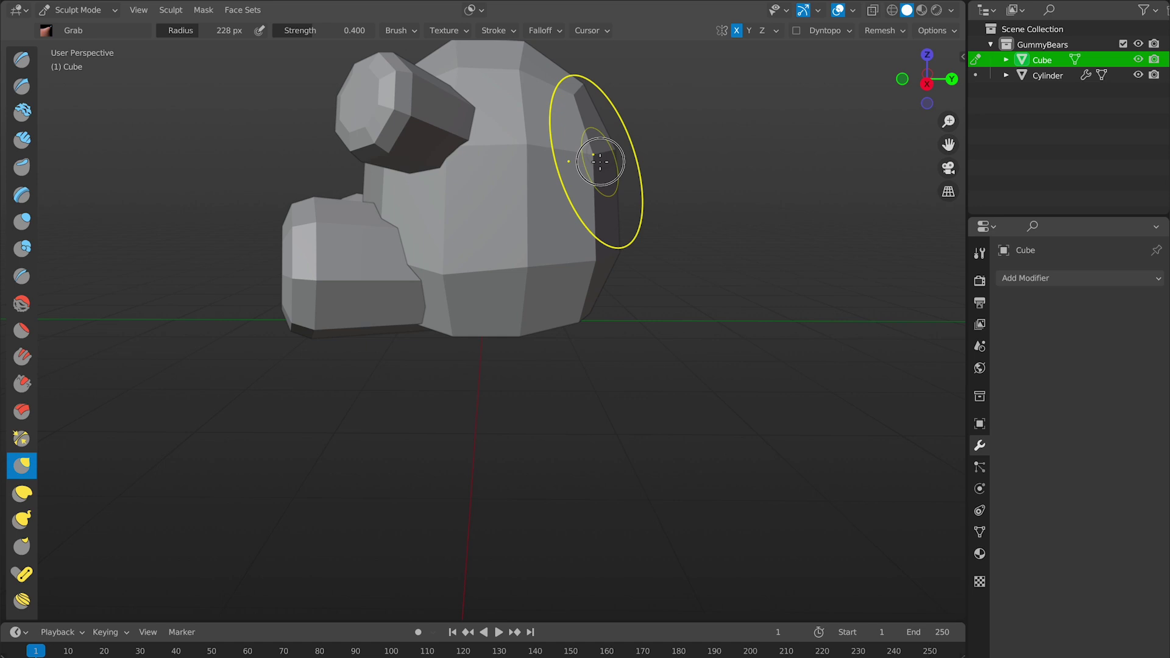
mouse_move(600, 162)
middle_down()
mouse_move(540, 183)
mouse_move(469, 135)
mouse_move(595, 156)
mouse_move(494, 173)
mouse_move(524, 151)
mouse_move(679, 170)
mouse_move(294, 165)
mouse_move(476, 172)
middle_up()
key(ctrl+Tab)
Add another cube for the head and subdivide its mesh with 2 cuts and smoothness 1.000.
middle_drag(646, 207, 568, 212)
key(shift+a)
click(622, 229)
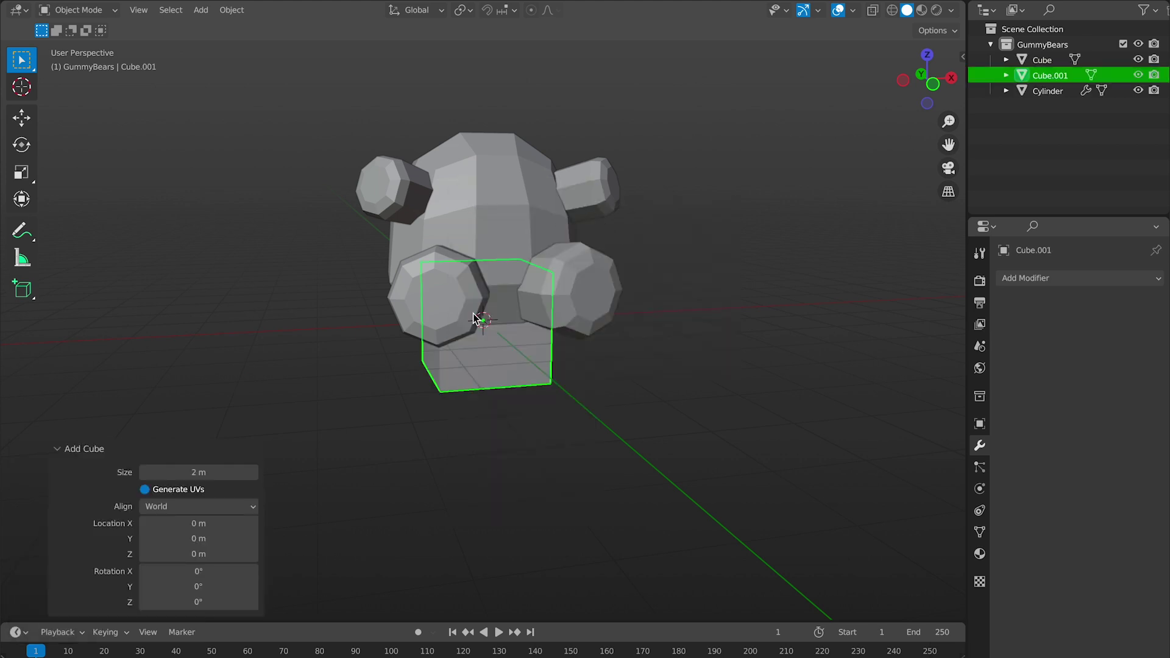
key(Tab)
right_click(477, 320)
click(498, 331)
Raise the head mesh along Z above the body and widen it to 1.096 along X.
key(KP_1)
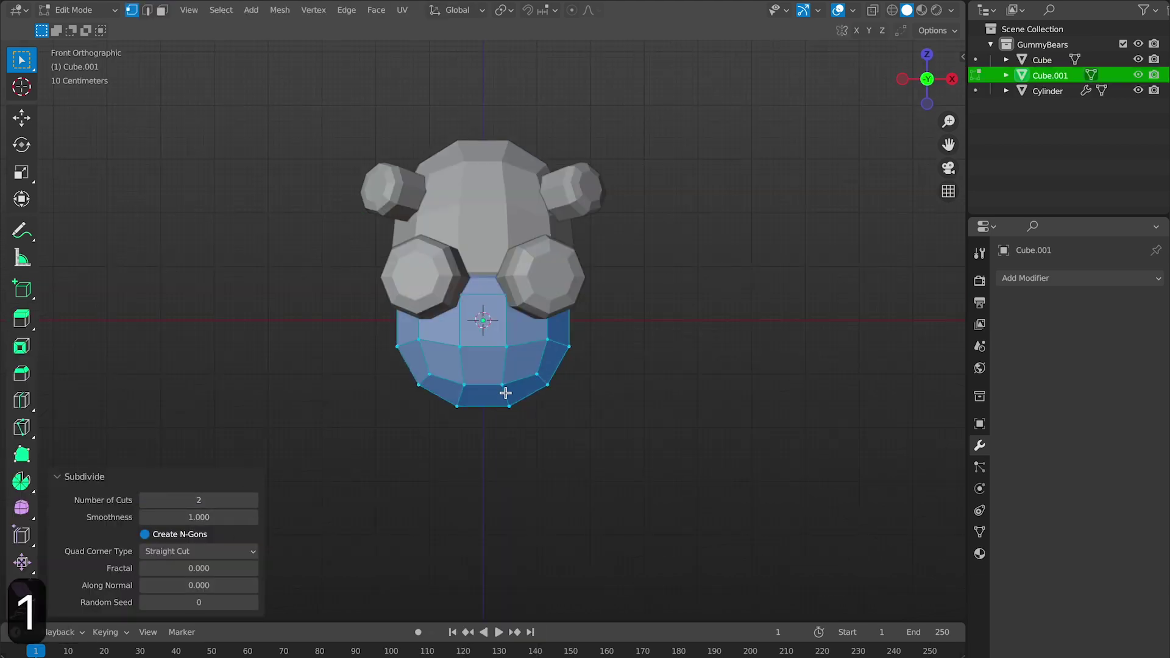
key(g)
key(z)
click(648, 136)
key(s)
key(x)
click(539, 148)
scroll(543, 181, down, 1)
middle_drag(539, 148, 439, 194)
scroll(637, 186, down, 2)
scroll(511, 197, up, 2)
middle_drag(511, 195, 549, 197)
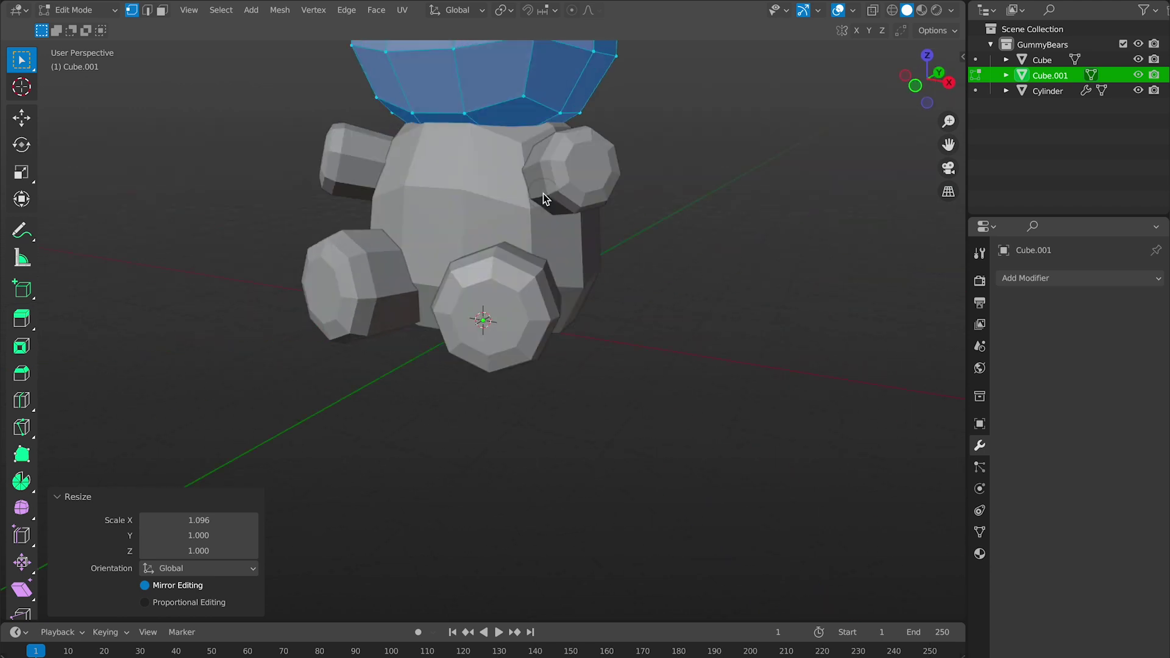
Duplicate the head object in place and move the copy's mesh 3.2328 m along X and 1.5732 m along Z.
key(KP_1)
key(Tab)
key(shift+d)
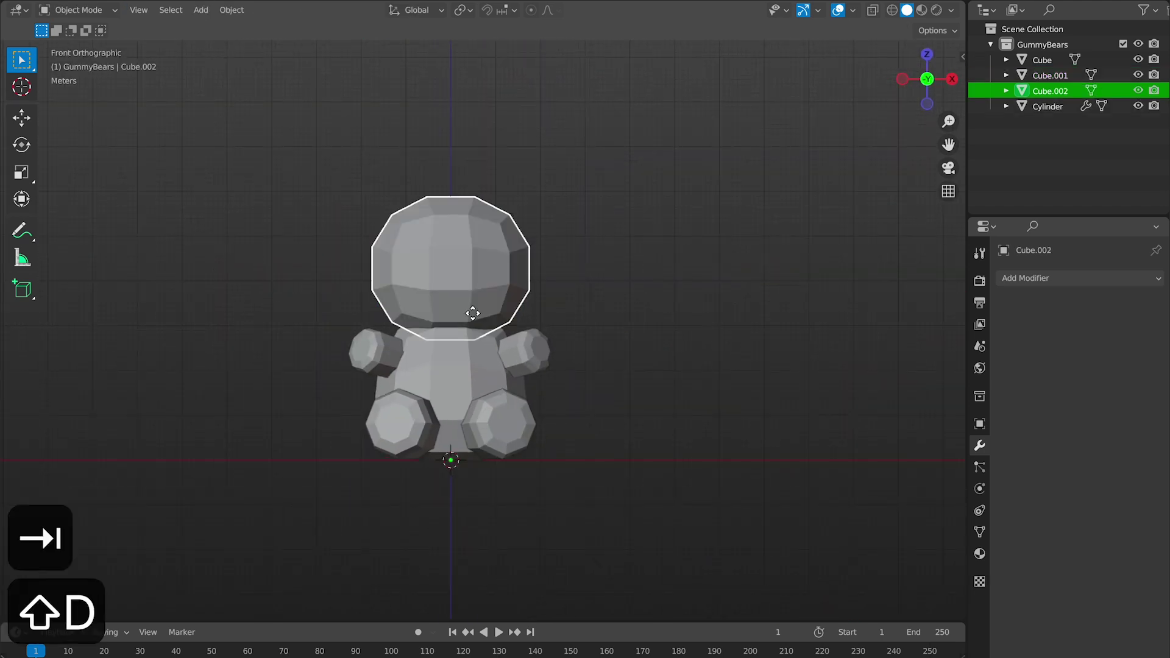
key(Escape)
key(Tab)
key(g)
click(638, 176)
Add a Mirror modifier on the X axis to the ear object and flatten its mesh along Y.
click(1078, 277)
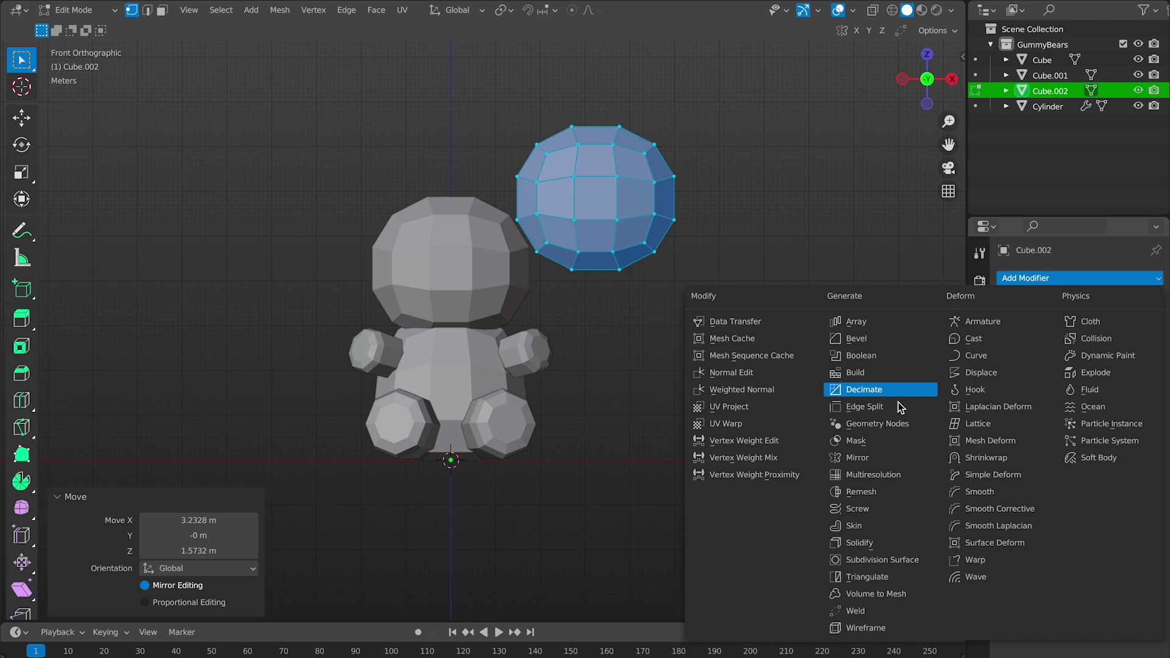
click(857, 457)
key(KP_7)
key(s)
key(y)
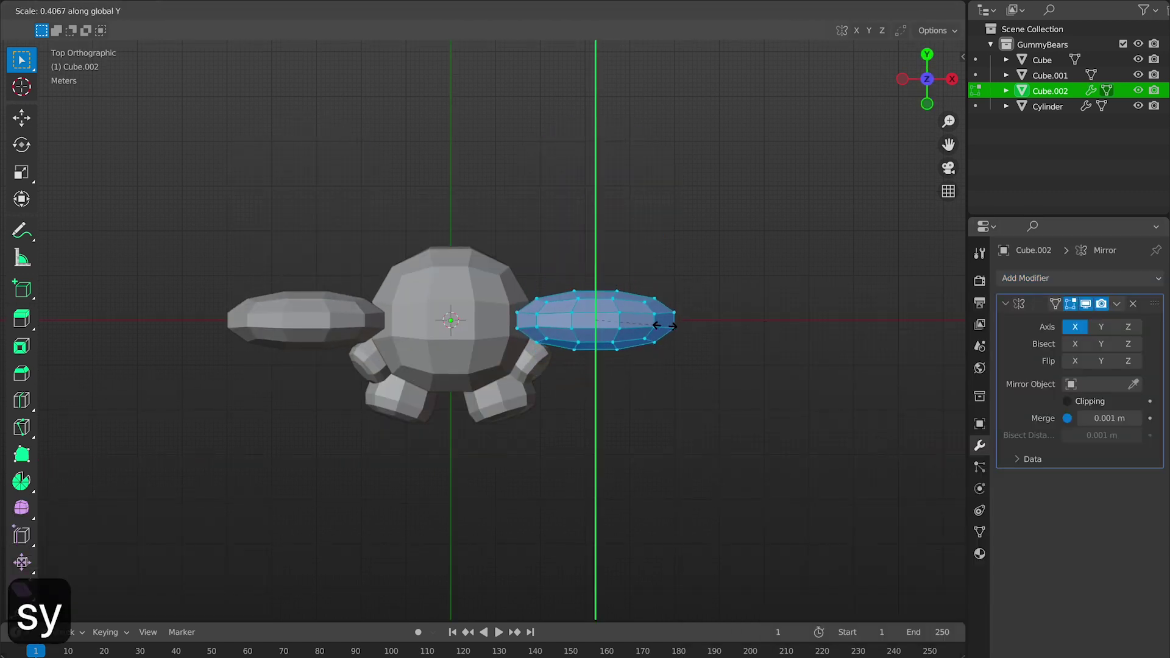
click(707, 338)
Scale the ear mesh to 0.435, seat it on the head's upper corner and rotate it 23° as seen from above.
key(KP_1)
key(s)
click(671, 256)
key(g)
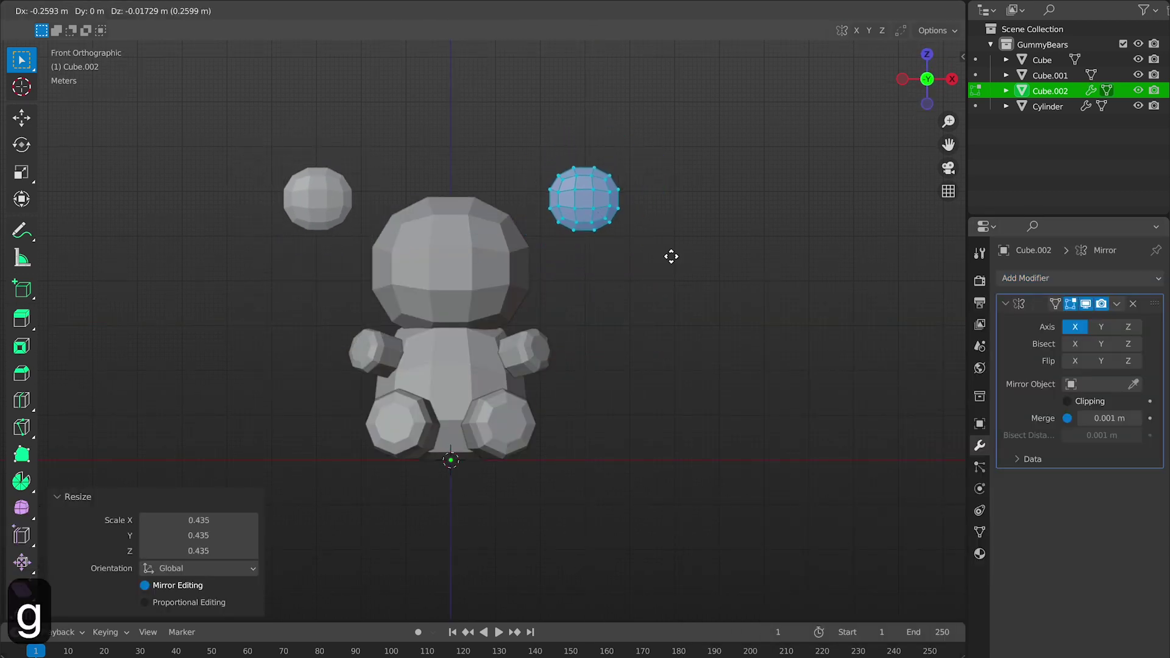
click(618, 270)
key(KP_7)
click(581, 341)
key(KP_1)
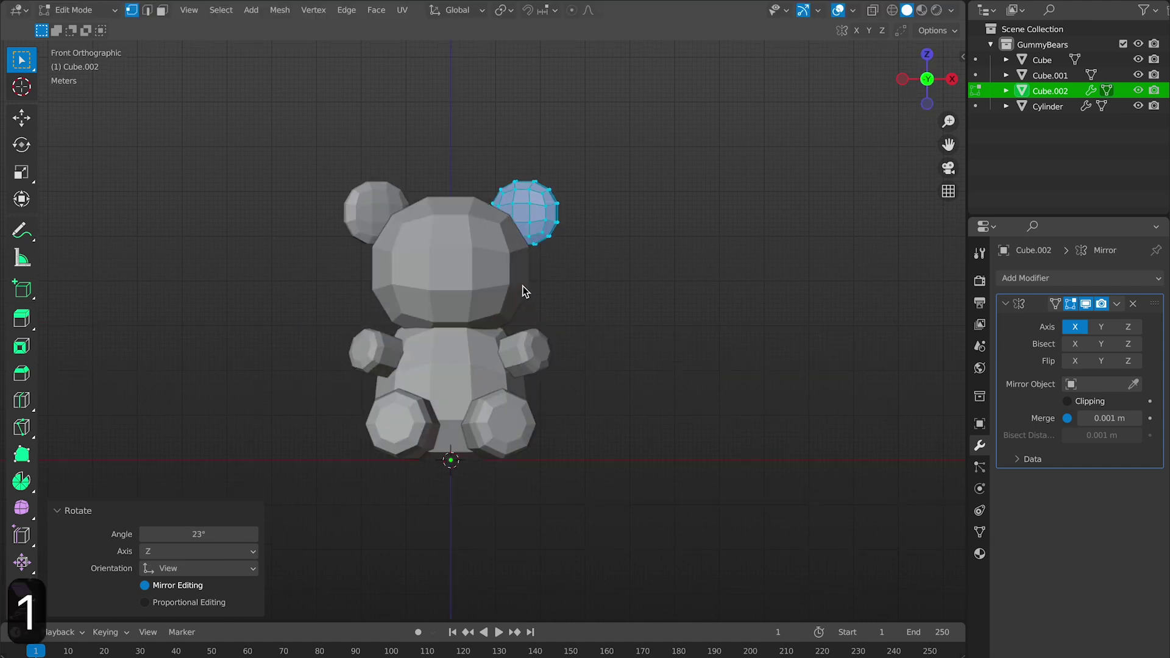
Duplicate the head object in place and open the copy's mesh for editing.
middle_drag(524, 290, 416, 248)
key(Tab)
click(440, 262)
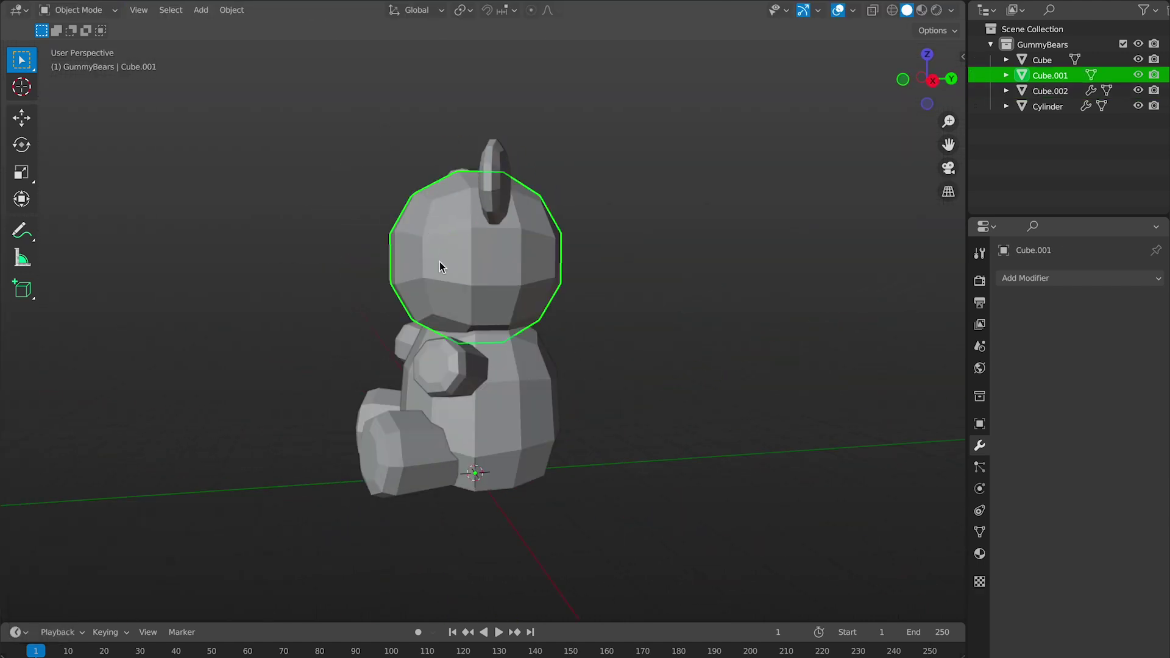
key(KP_3)
key(Tab)
key(Tab)
key(shift+d)
right_click(469, 244)
key(Tab)
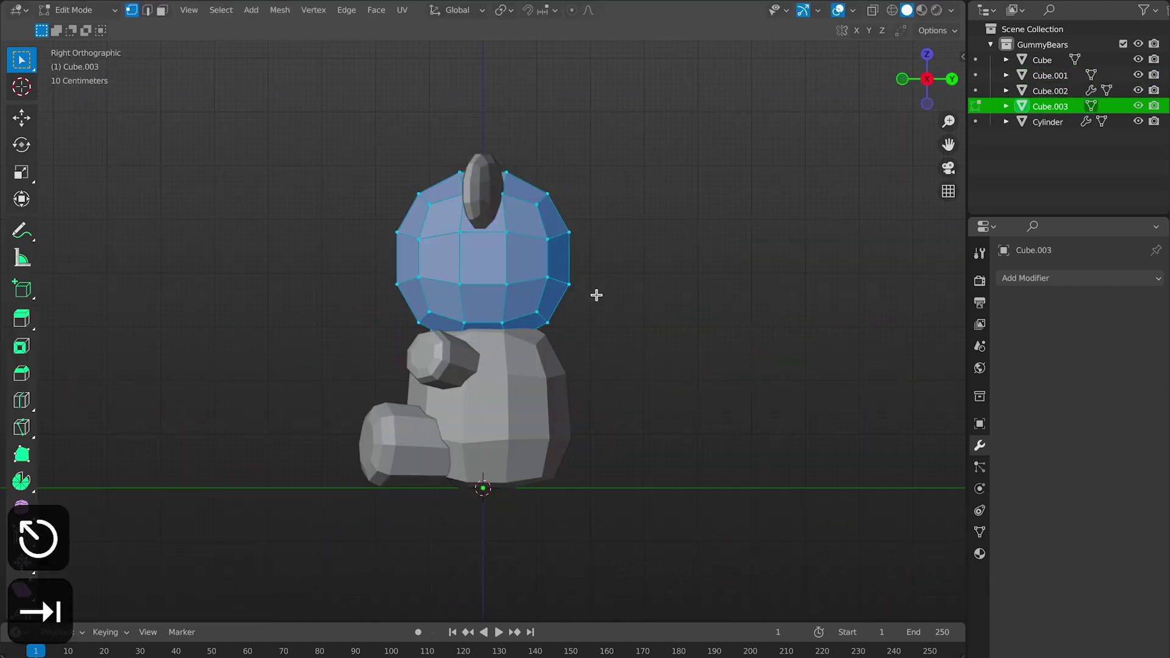
Shape the head copy into a snout: scale it to 0.338, widen it to 1.564 along X and place it on the lower front of the face.
click(404, 282)
key(s)
key(KP_1)
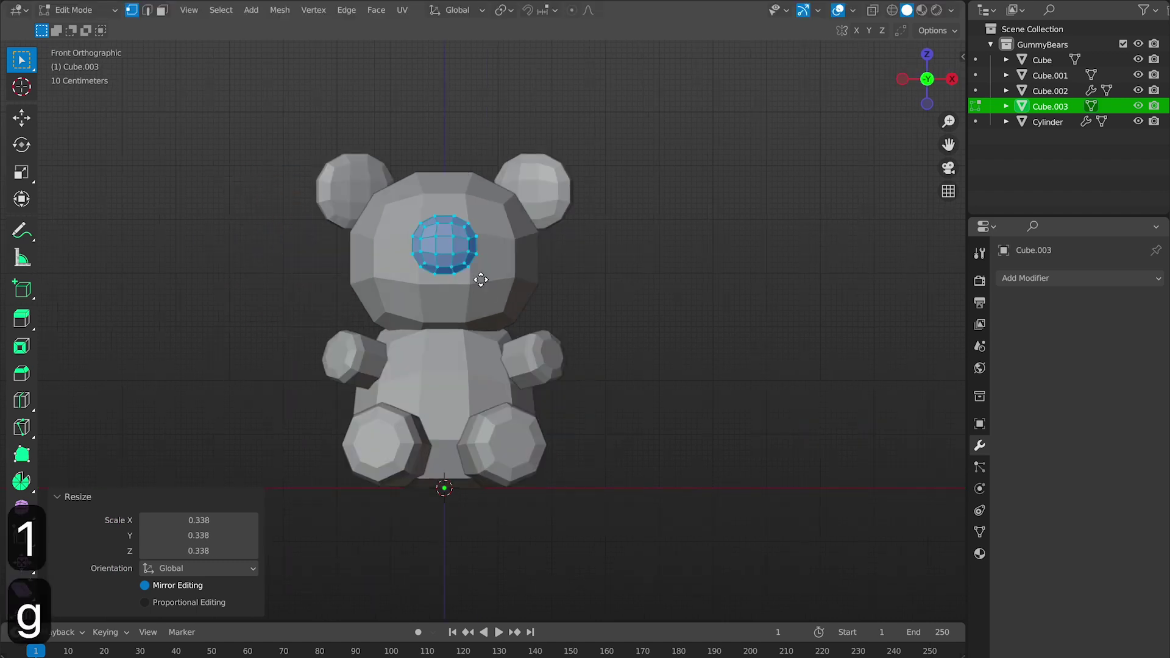
key(g)
key(z)
click(506, 289)
key(KP_3)
key(g)
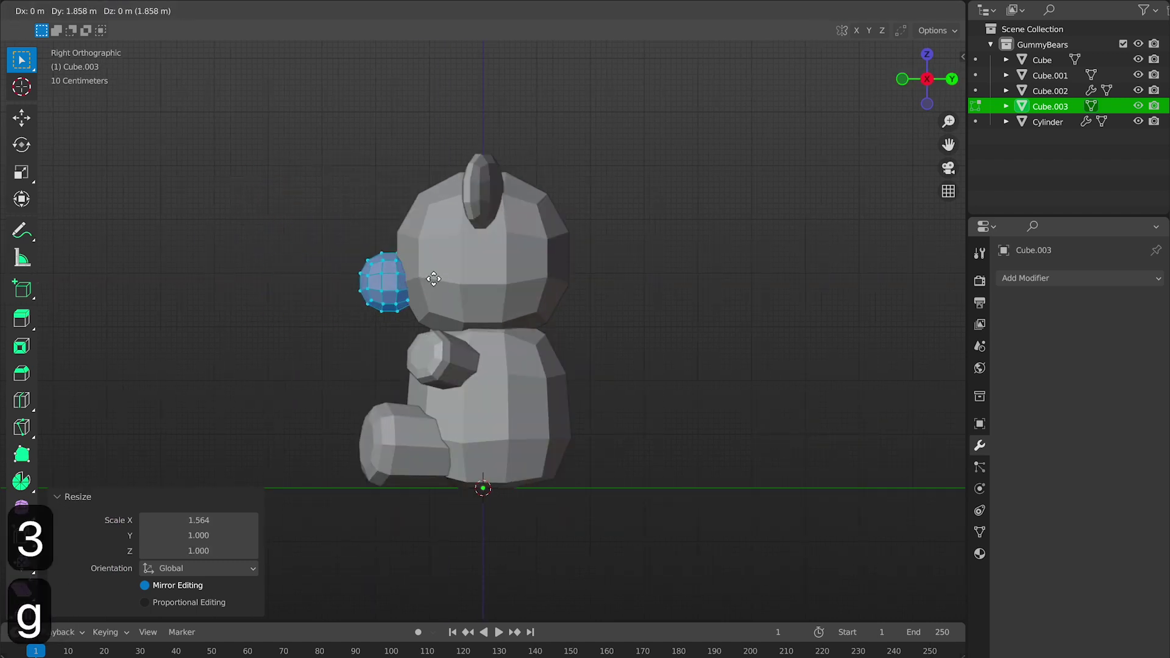
mouse_move(444, 291)
middle_down()
mouse_move(713, 290)
mouse_move(457, 273)
middle_up()
Duplicate the snout mesh within the object, move the copy to the snout's tip and scale it to 0.401 for the nose.
key(KP_3)
scroll(354, 253, up, 5)
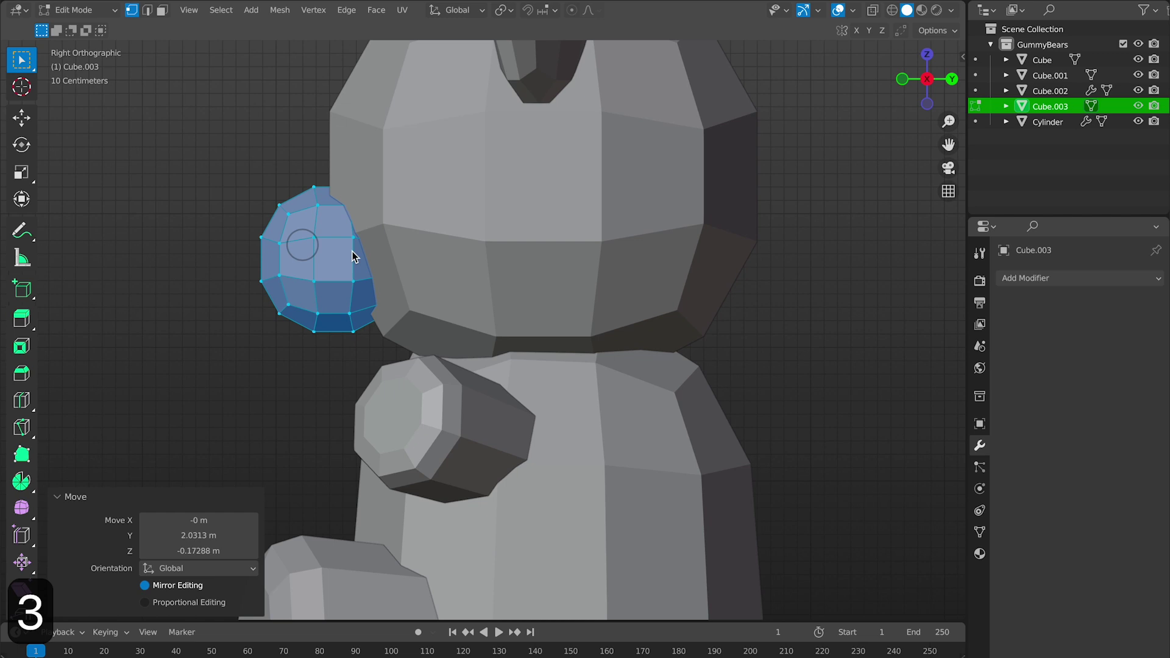
shift+middle_drag(353, 253, 600, 261)
key(shift+d)
click(431, 250)
key(s)
click(449, 232)
Narrow the nose along X, adjust its position at the snout's tip and return to Object Mode.
key(KP_1)
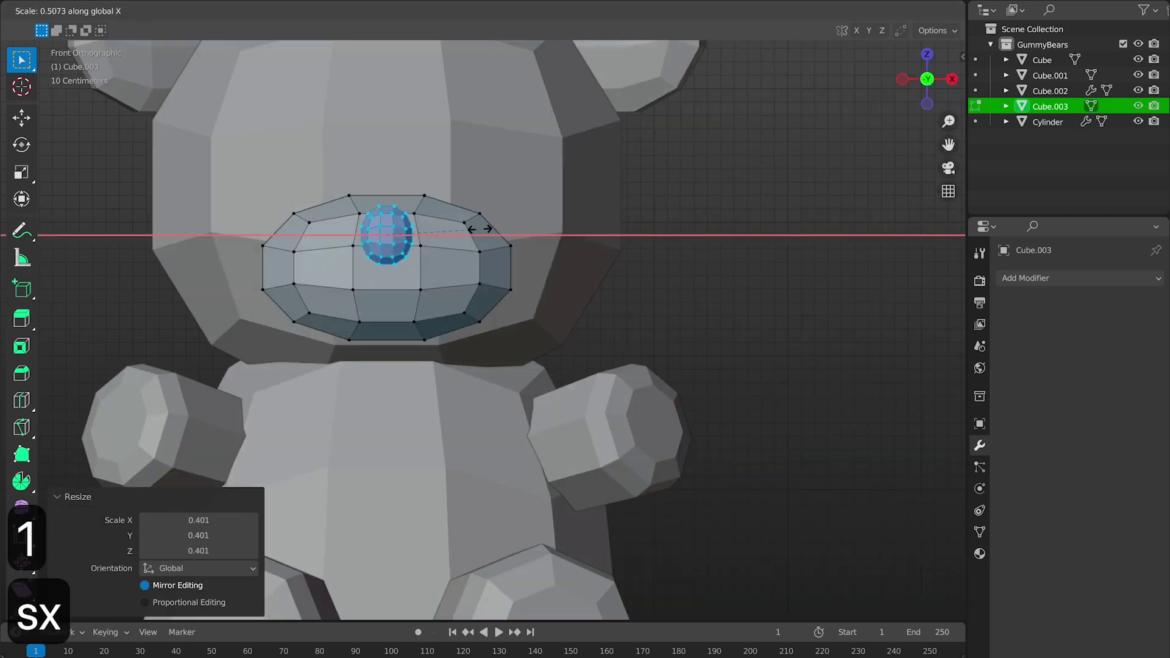
click(491, 230)
key(KP_3)
click(538, 262)
middle_drag(537, 262, 594, 222)
scroll(466, 229, down, 3)
key(Tab)
click(594, 222)
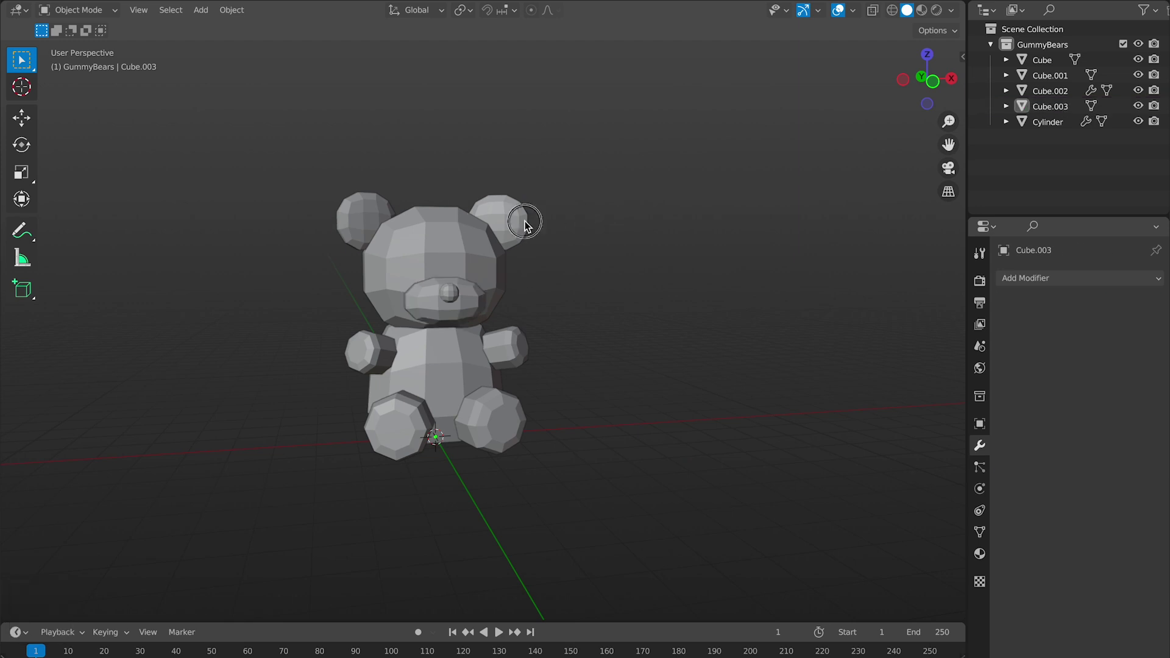
Apply smooth shading to the ears, the head and the snout with its nose.
click(521, 221)
right_click(518, 222)
click(517, 222)
click(438, 239)
right_click(438, 239)
click(437, 240)
click(454, 294)
Apply smooth shading to the body and to the arms and legs.
middle_drag(523, 300, 485, 329)
click(495, 360)
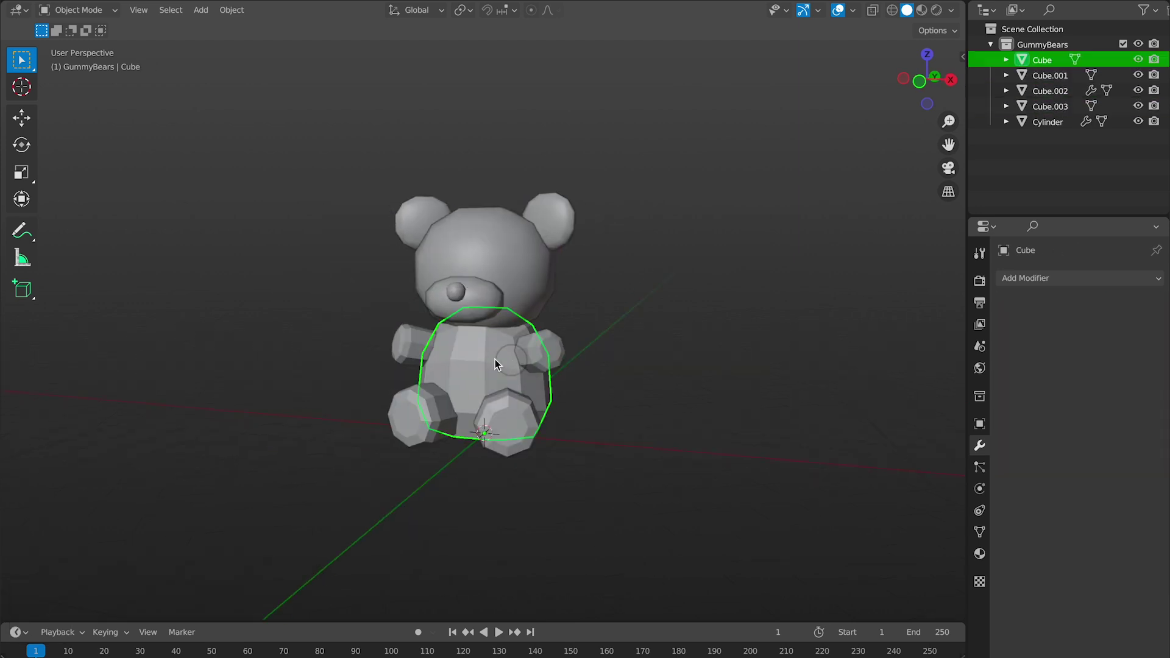
right_click(495, 360)
click(495, 359)
click(546, 355)
right_click(546, 355)
click(546, 355)
middle_drag(546, 356, 634, 335)
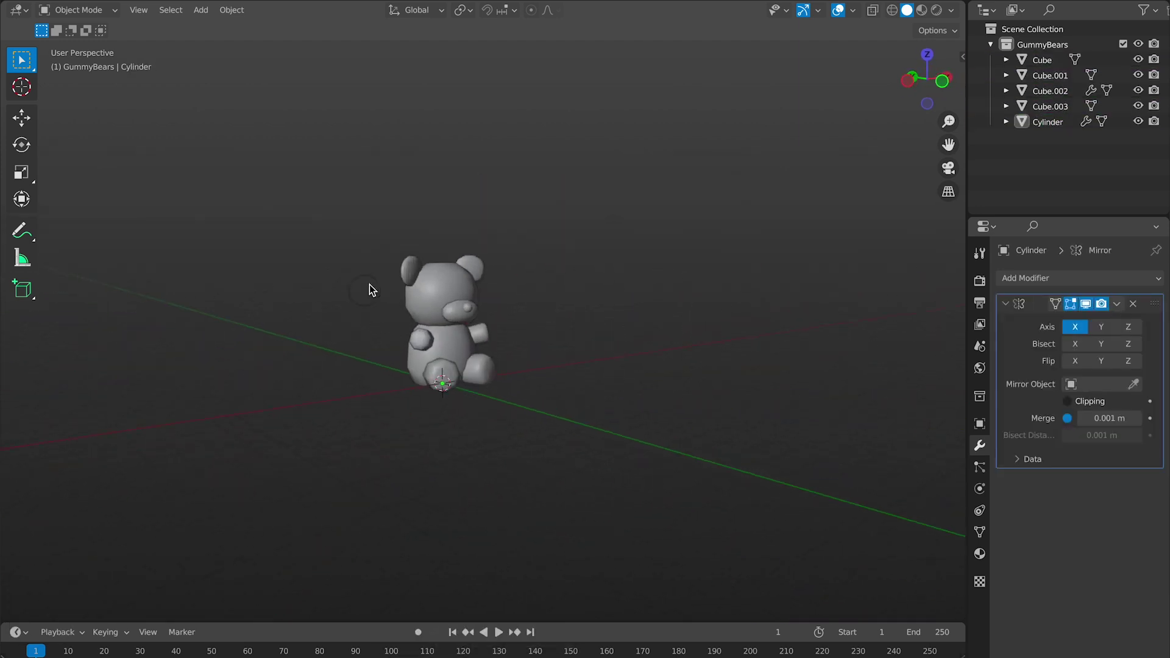
Apply the Mirror modifiers of the ears object and the arms-and-legs object.
scroll(369, 284, up, 4)
middle_drag(369, 284, 463, 247)
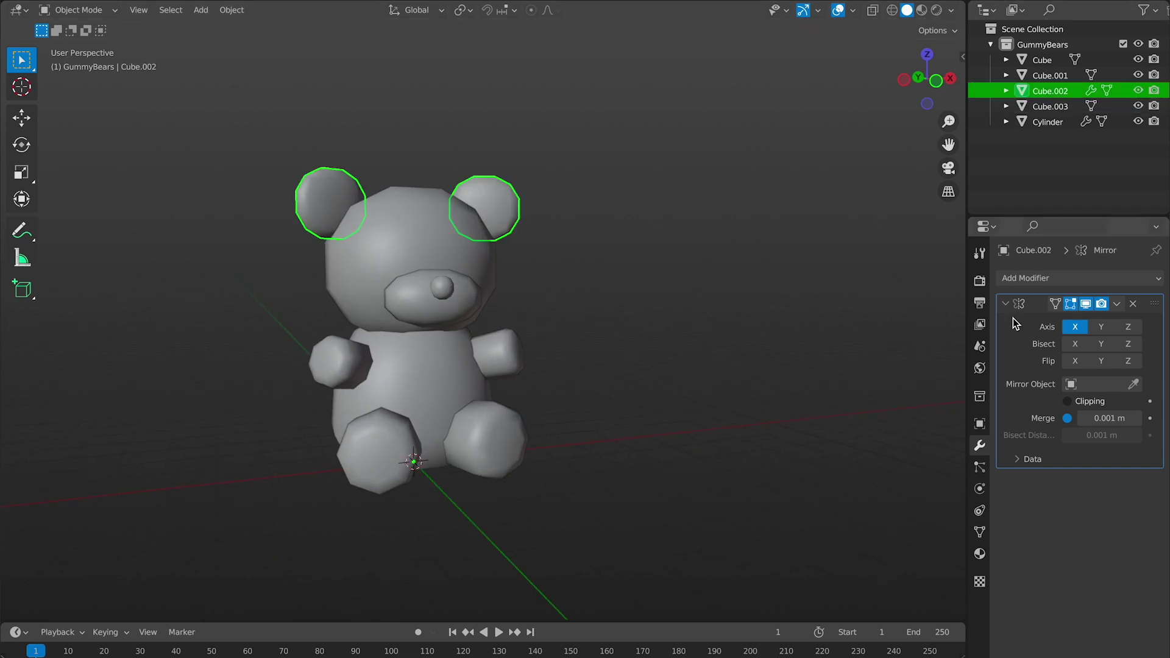
key(super+a)
click(1042, 60)
click(1048, 122)
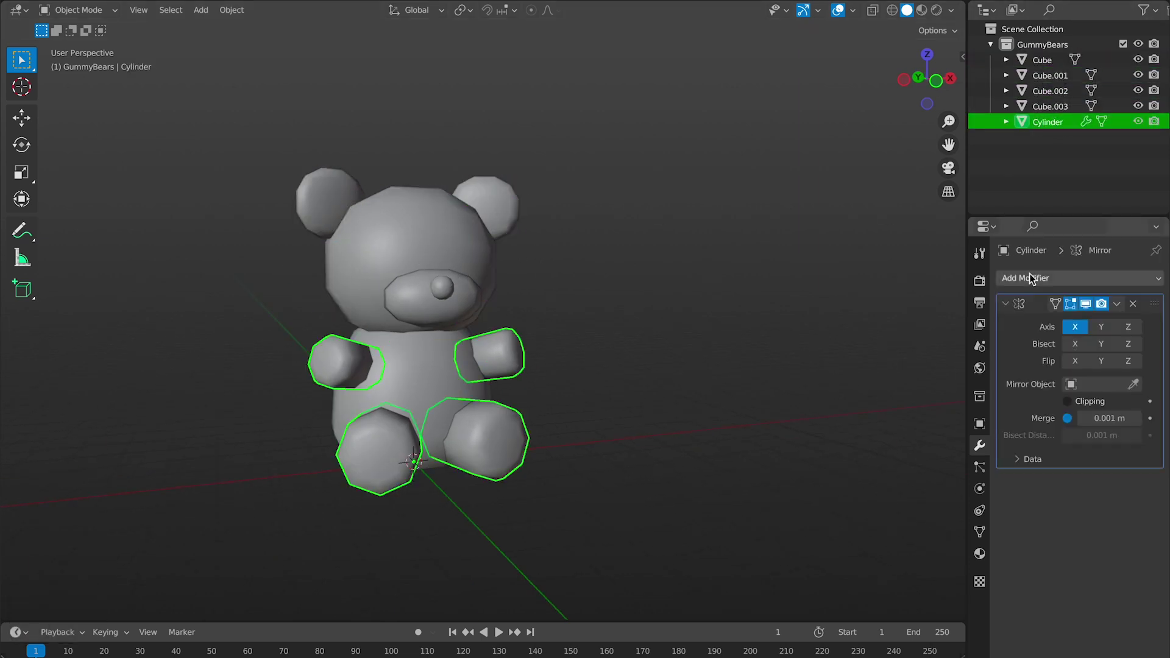
key(super+a)
Select all parts of the bear and join them into a single object.
drag(601, 108, 208, 584)
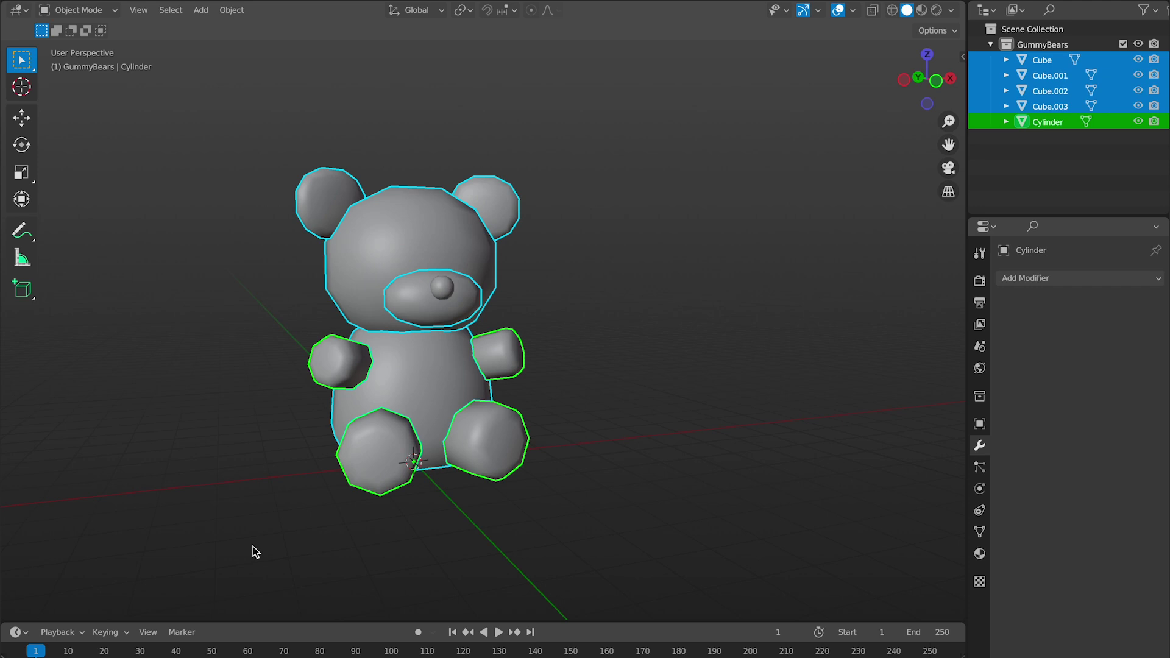
key(super+j)
scroll(342, 521, up, 3)
middle_drag(343, 522, 423, 422)
scroll(489, 423, down, 3)
Voxel-remesh the joined bear with a voxel size of 0.1 m.
click(979, 531)
scroll(1021, 548, down, 1)
click(1023, 617)
scroll(1036, 548, down, 7)
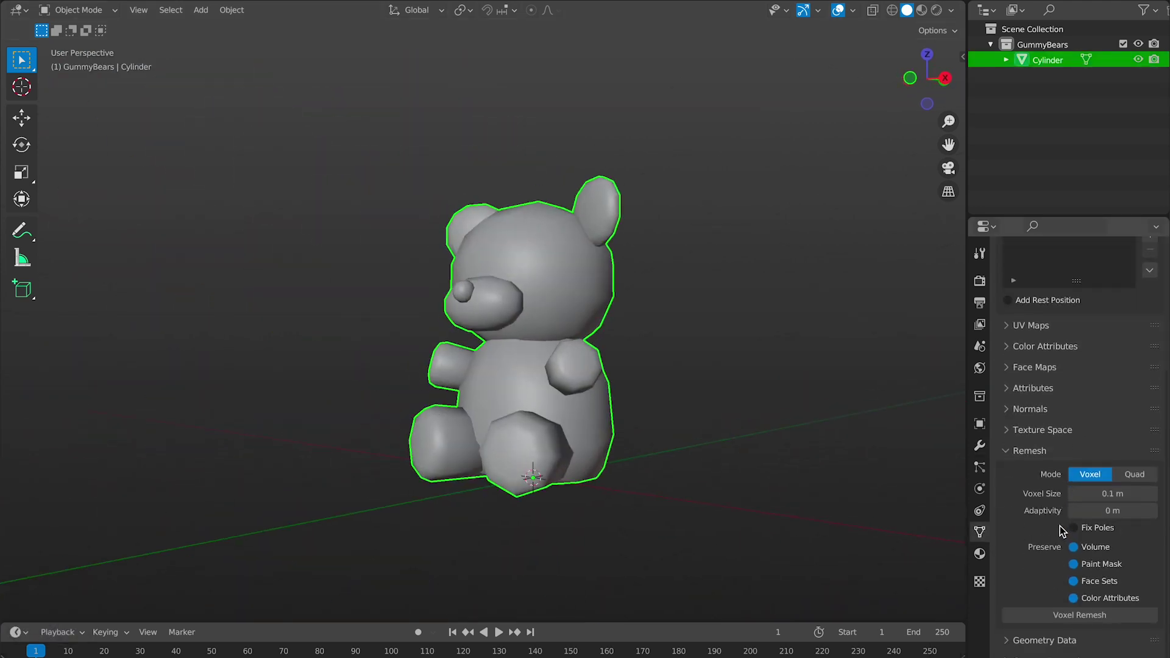
click(1030, 616)
Enter Sculpt Mode and set up the Grab brush with X symmetry and a 322 px radius.
middle_drag(560, 351, 566, 355)
key(ctrl+Tab)
click(567, 444)
scroll(588, 331, up, 3)
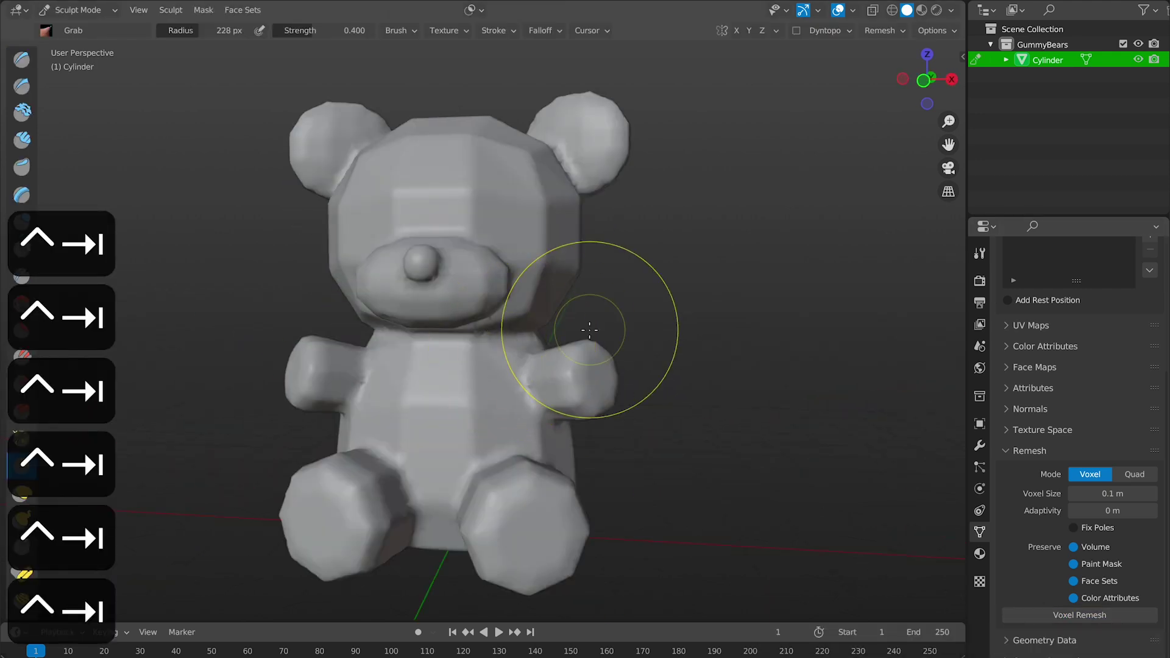
key(g)
middle_drag(541, 347, 619, 402)
click(749, 427)
Smooth and reshape the head, ears, snout, body and limbs into soft, blended forms.
mouse_move(749, 428)
middle_down()
mouse_move(653, 303)
mouse_move(723, 285)
mouse_move(538, 152)
mouse_move(341, 274)
mouse_move(374, 340)
middle_up()
scroll(342, 273, up, 3)
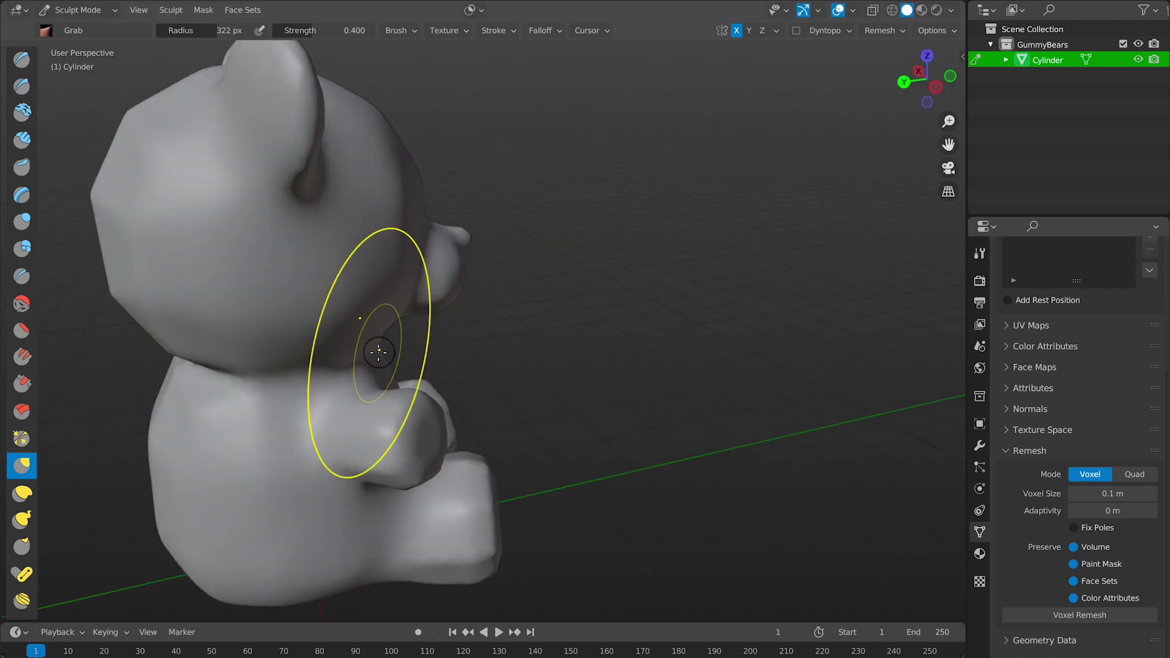
scroll(331, 305, down, 3)
middle_drag(332, 305, 451, 302)
scroll(577, 392, up, 4)
scroll(407, 298, down, 3)
scroll(374, 259, up, 5)
middle_drag(374, 259, 613, 191)
scroll(613, 192, down, 3)
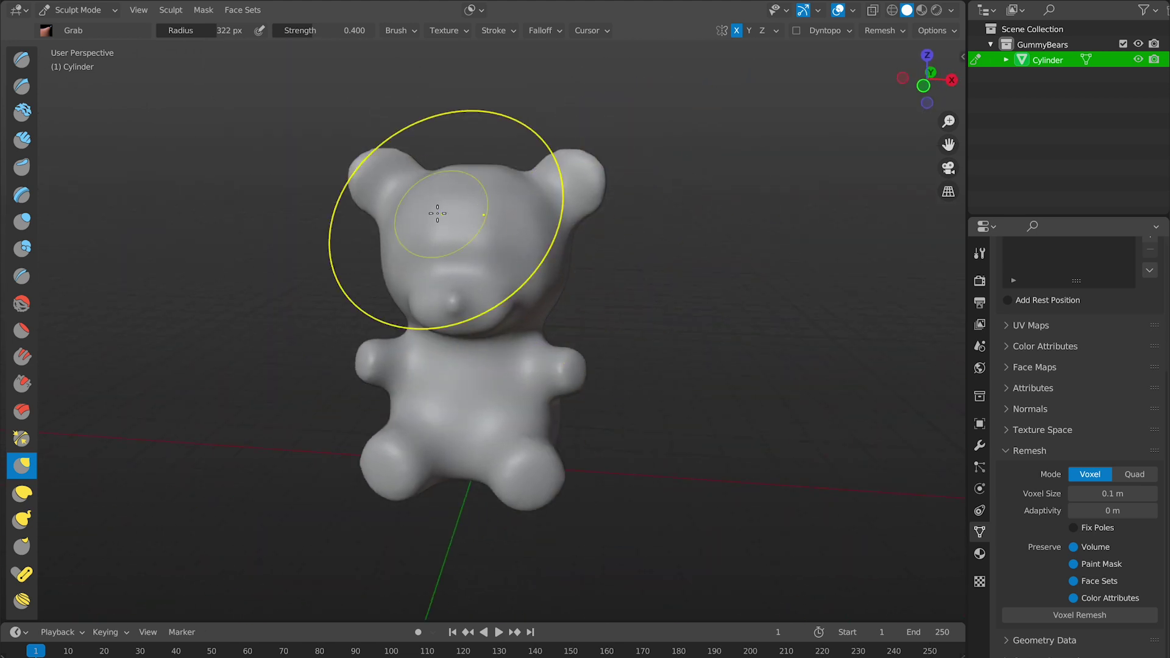
middle_drag(430, 209, 478, 397)
Plump up the arms and legs using the Inflate/Deflate brush at a 178 px radius.
key(i)
scroll(533, 415, up, 3)
key(f)
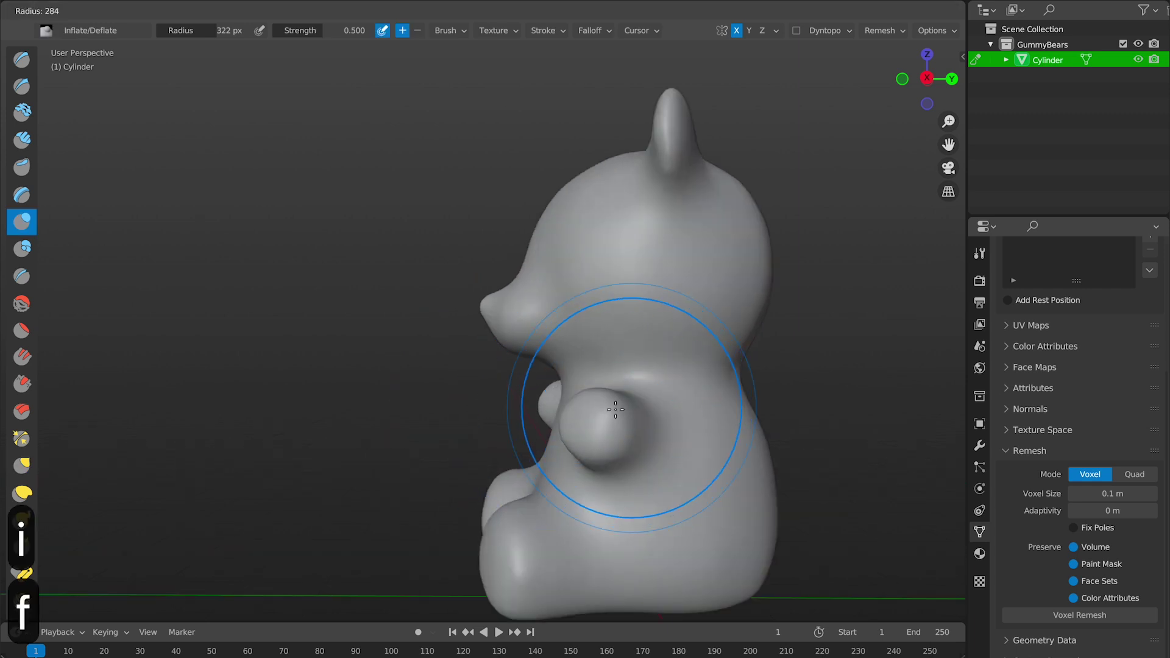
click(730, 406)
middle_drag(565, 405, 633, 420)
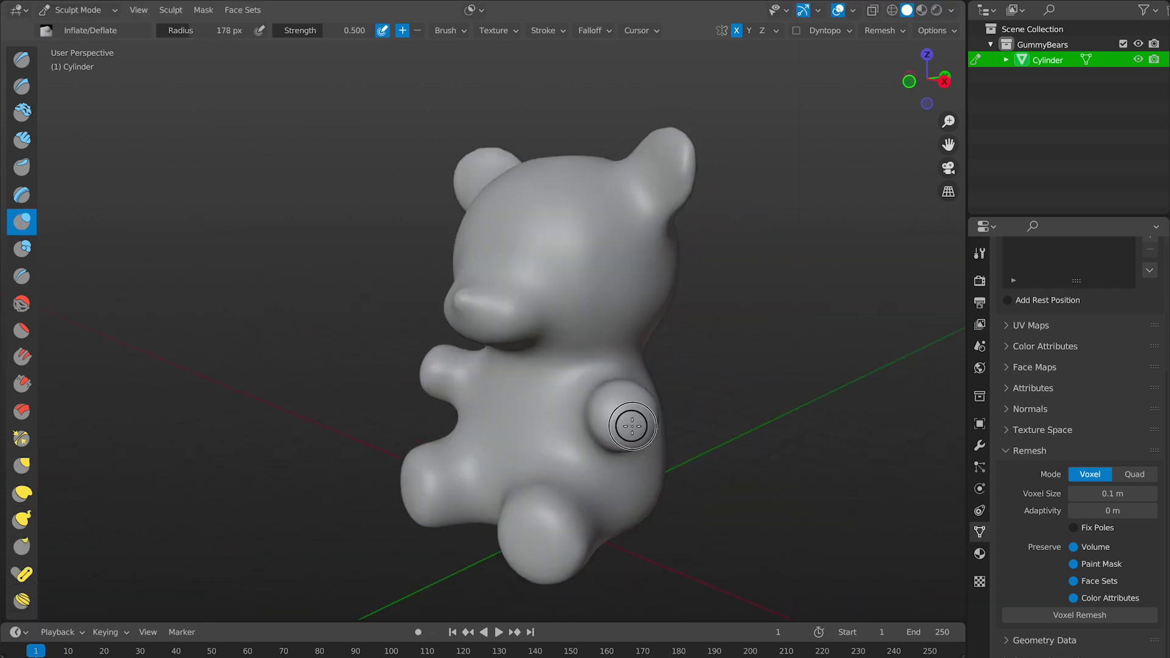
scroll(632, 425, up, 2)
middle_drag(693, 455, 546, 449)
scroll(545, 449, down, 2)
middle_drag(555, 557, 517, 212)
Sink eye sockets into the face using the Inflate/Deflate brush at a 94 px radius and 0.424 strength.
scroll(444, 287, up, 3)
key(f)
scroll(430, 280, down, 3)
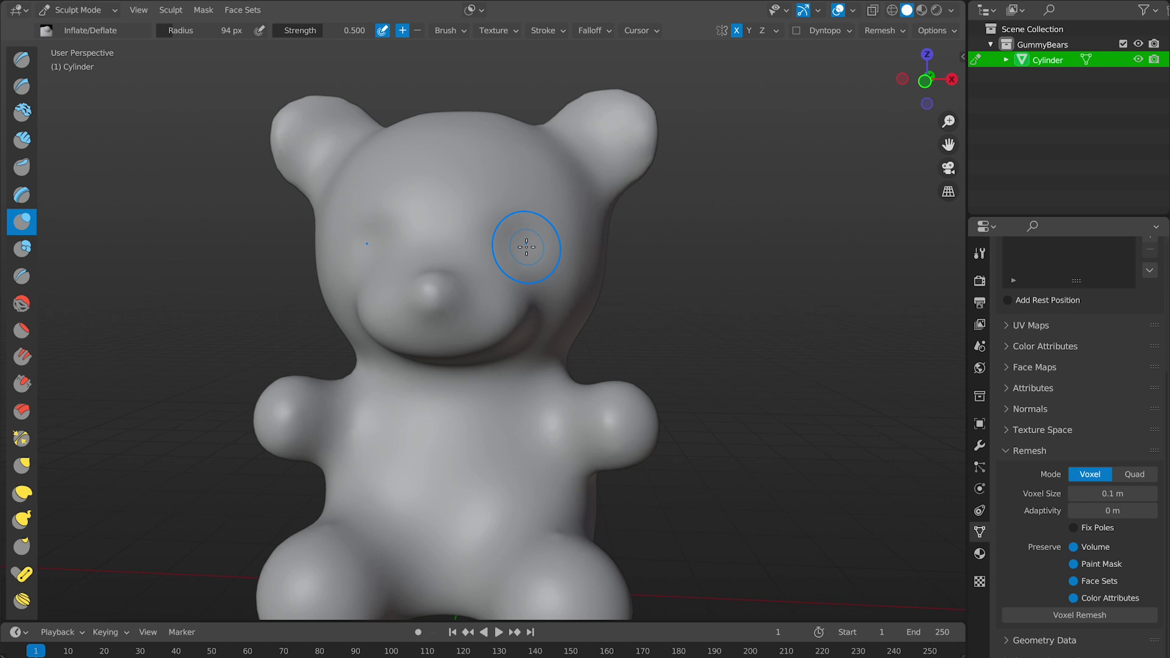
key(shift+f)
middle_drag(510, 234, 398, 345)
key(shift+f)
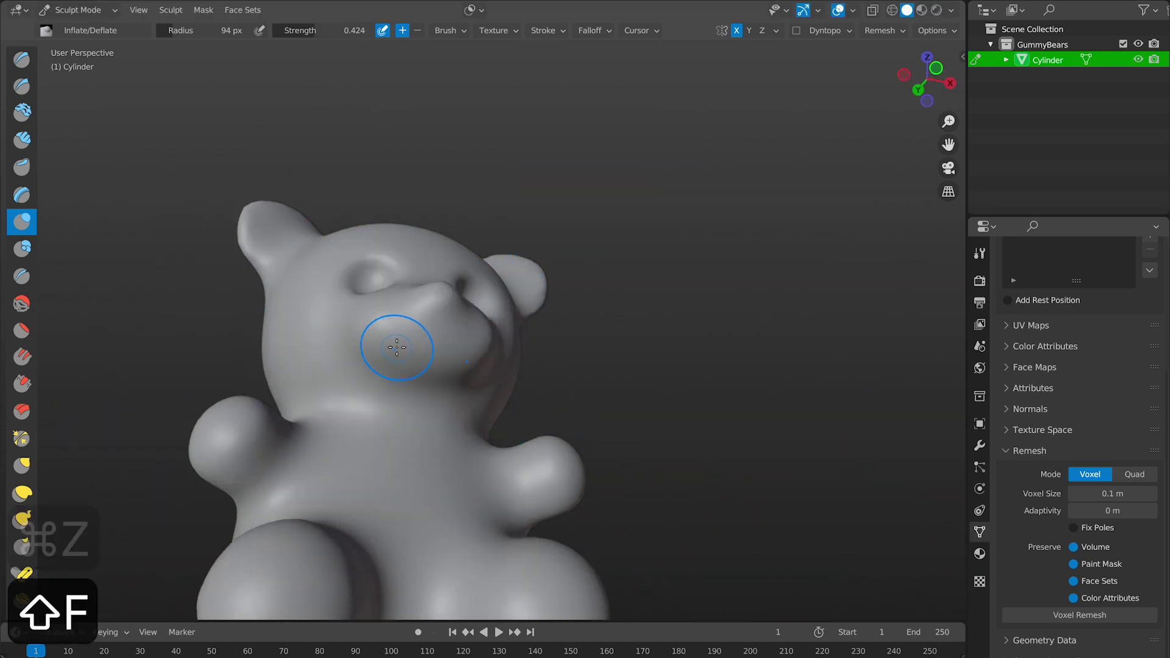
Refine the eyes, ears and back of the bear using the Inflate/Deflate brush at a 132 px radius.
middle_drag(415, 382, 419, 317)
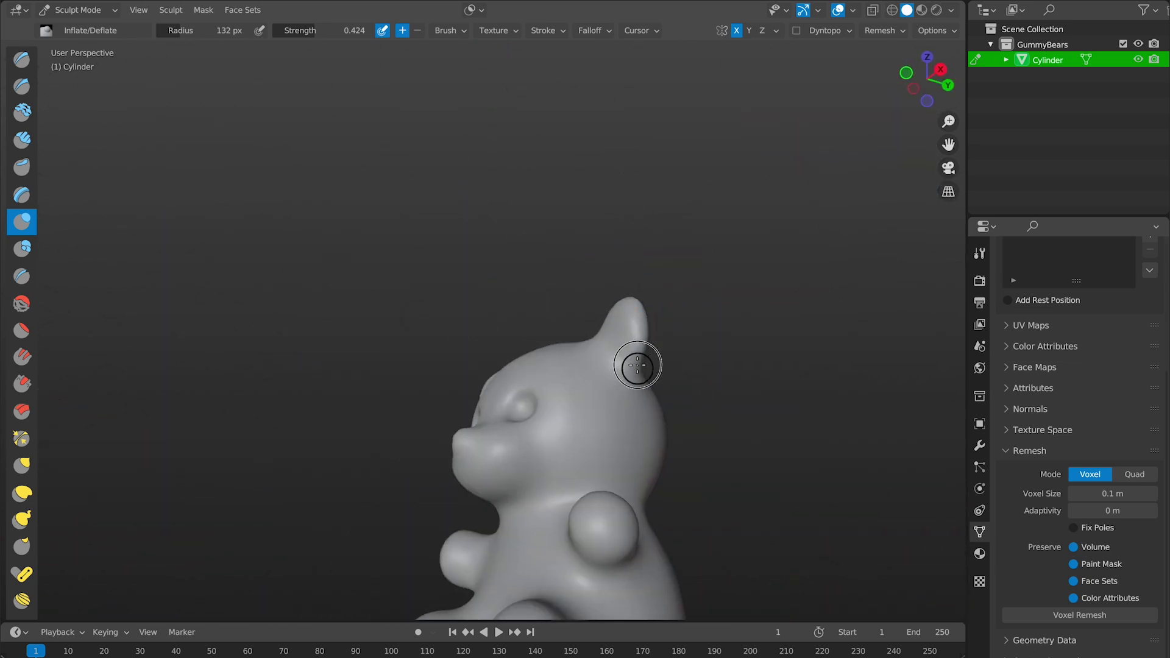
middle_drag(637, 366, 500, 280)
mouse_move(461, 326)
middle_down()
mouse_move(671, 319)
mouse_move(634, 405)
mouse_move(620, 350)
mouse_move(554, 379)
mouse_move(609, 323)
mouse_move(609, 381)
mouse_move(484, 333)
mouse_move(658, 235)
mouse_move(786, 207)
middle_up()
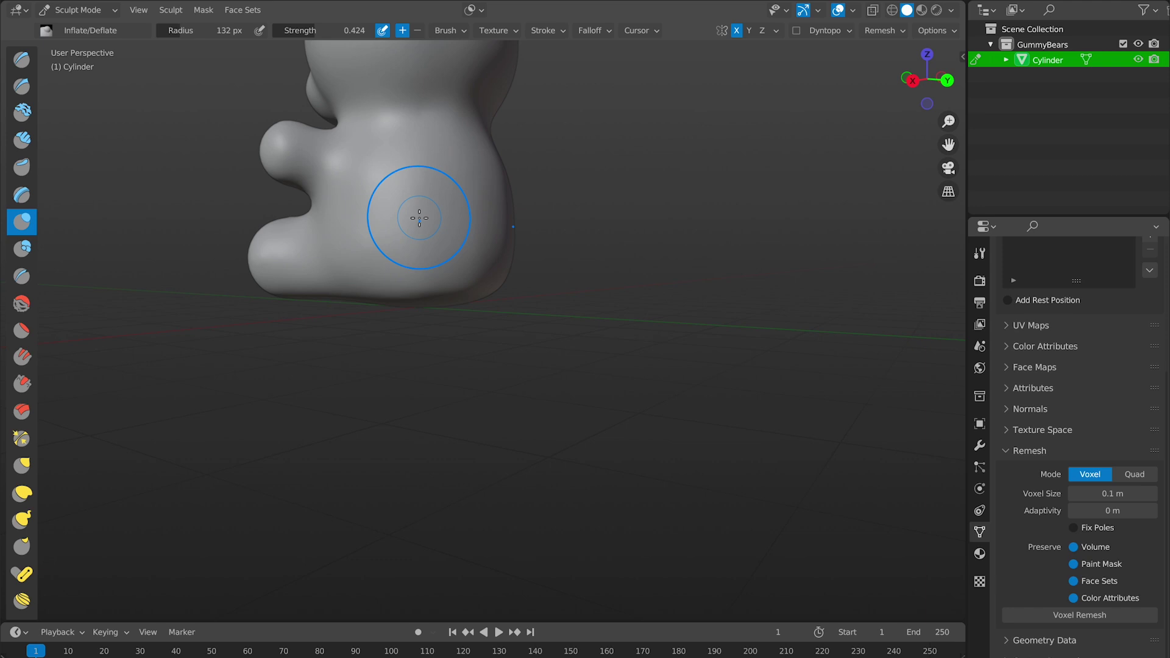
key(f)
click(481, 221)
mouse_move(445, 218)
middle_down()
mouse_move(478, 209)
mouse_move(396, 212)
mouse_move(488, 272)
mouse_move(430, 189)
mouse_move(469, 248)
mouse_move(675, 237)
mouse_move(457, 225)
mouse_move(528, 291)
middle_up()
Return to Object Mode and rename the bear object GummyBear.
key(ctrl+Tab)
click(329, 226)
scroll(457, 244, down, 6)
scroll(528, 291, up, 4)
text(GummyBear)
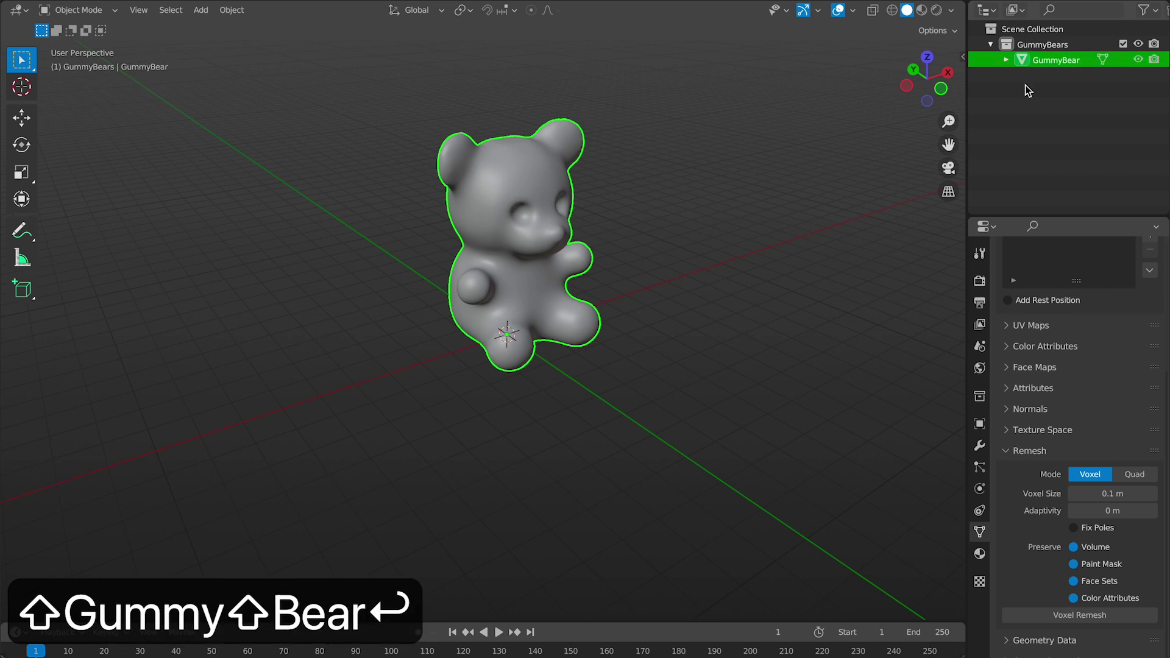
Add a plane mesh beneath the bear and open it for editing.
text(1)
middle_drag(496, 206, 559, 284)
key(3)
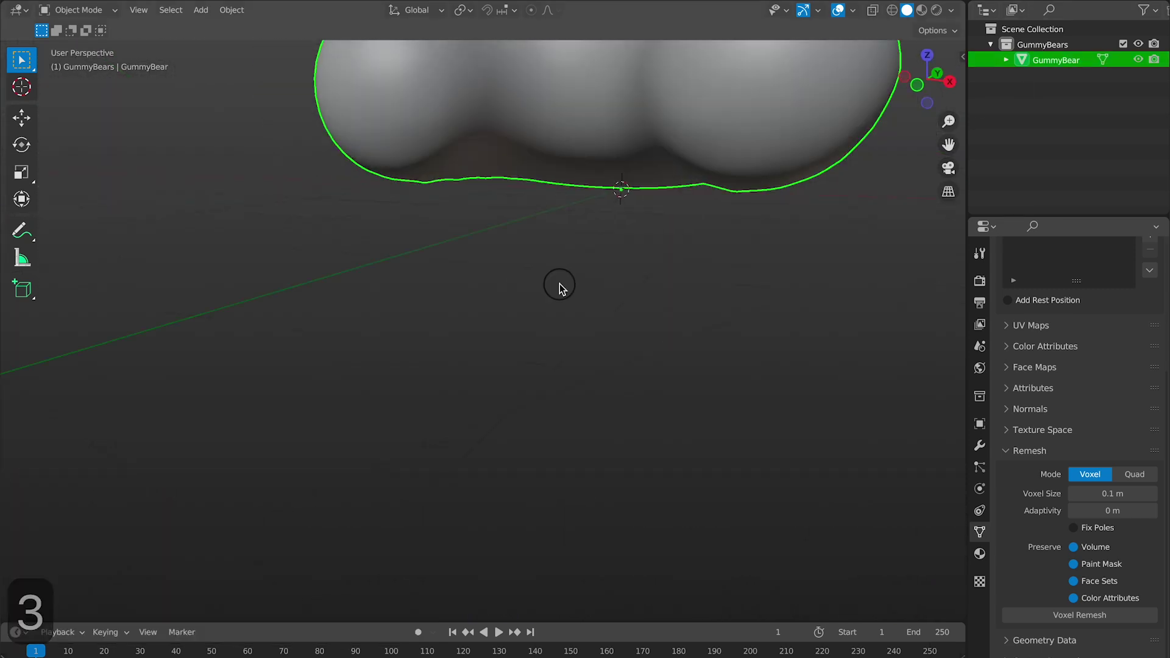
scroll(560, 284, down, 6)
key(shift+a)
mouse_move(452, 232)
click(569, 232)
key(Tab)
key(s)
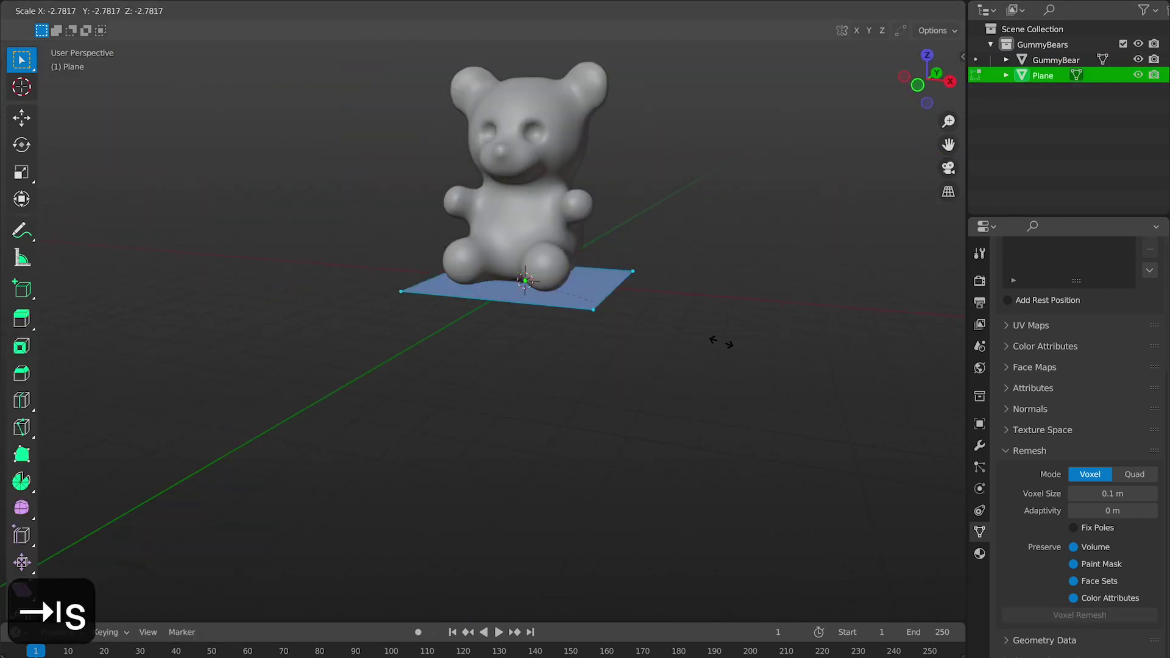
click(783, 361)
key(super+z)
Scale the plane's mesh up into a large floor around the bear and return to Object Mode.
key(s)
click(609, 308)
scroll(609, 308, down, 5)
middle_drag(609, 309, 640, 360)
key(s)
key(Tab)
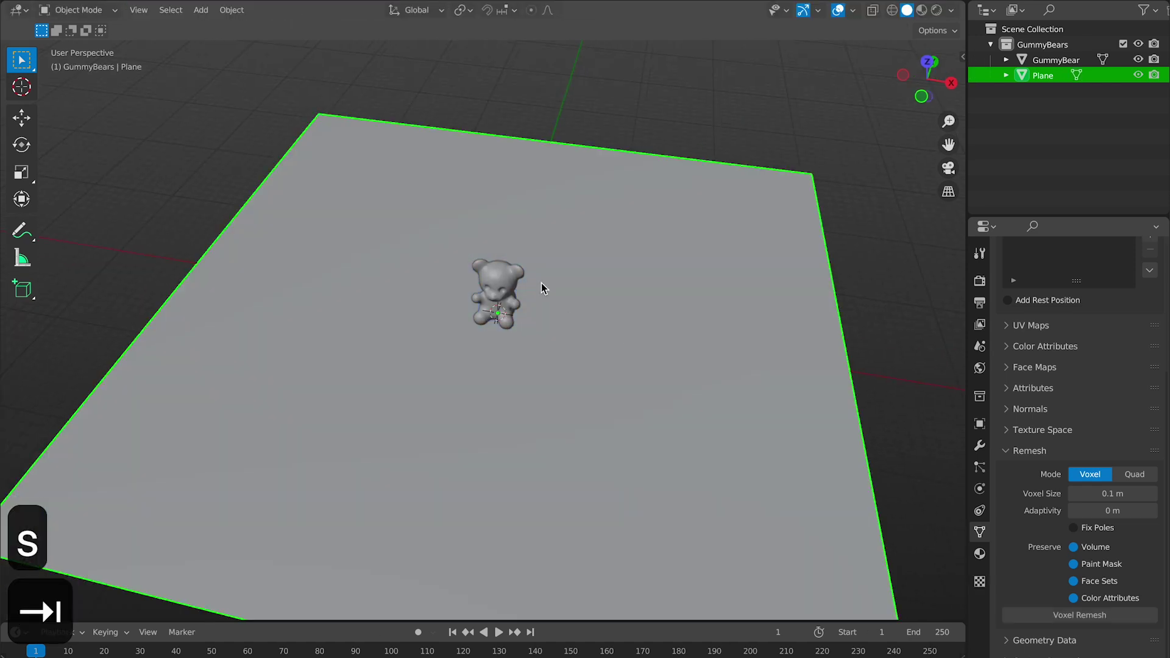
Split the 3D viewport vertically and make the new area a Shader Editor.
middle_drag(541, 282, 610, 250)
scroll(610, 250, up, 2)
drag(962, 5, 601, 18)
click(618, 11)
click(612, 130)
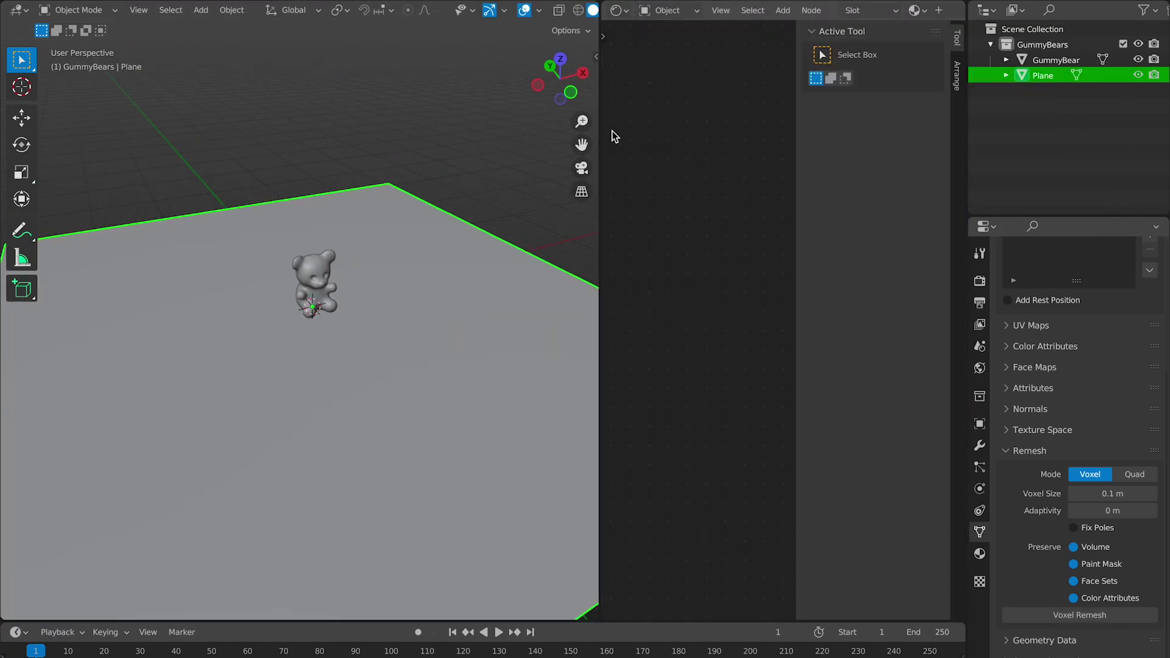
Create a material named Floor on the plane and rename the plane object Floor.
click(979, 553)
click(1068, 342)
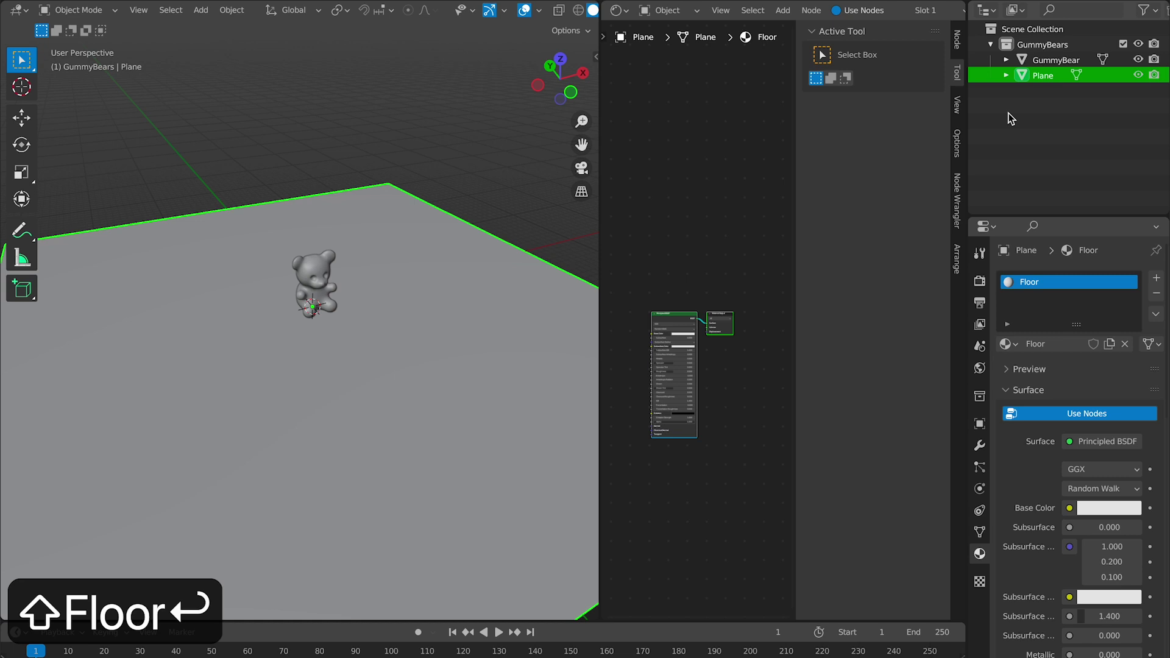
double_click(1042, 75)
text(Floor)
key(Return)
Rename the bear's collection GummyBearsScene and create a new collection named Camera.
text(Scene)
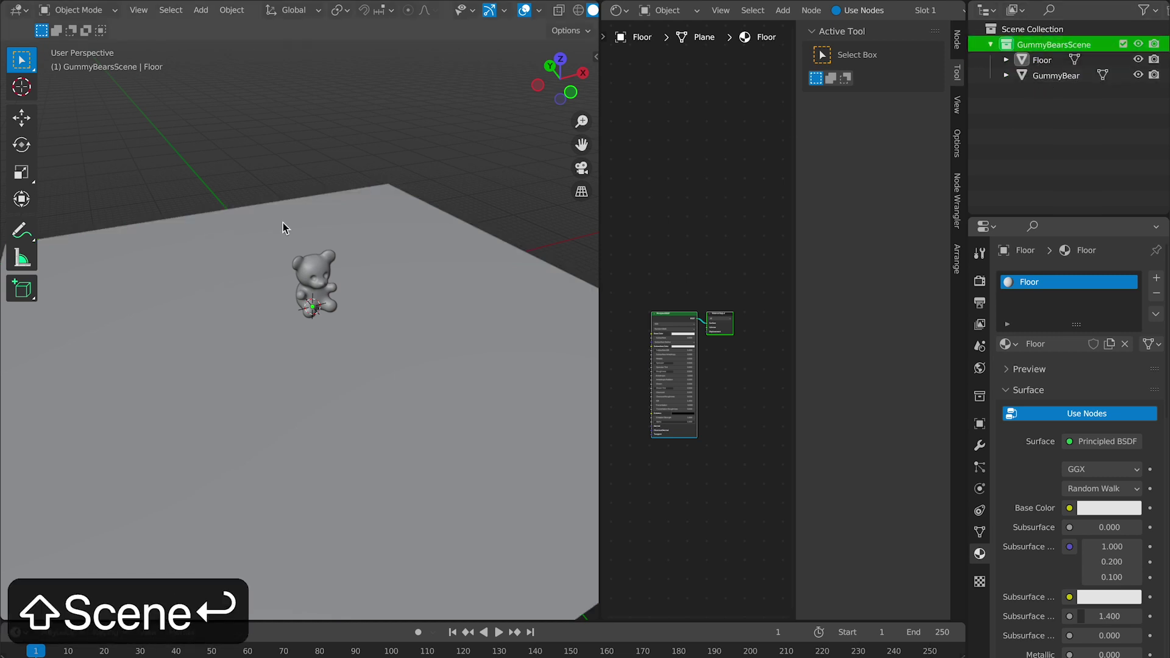
scroll(288, 289, up, 5)
middle_drag(288, 288, 325, 250)
scroll(283, 245, up, 8)
scroll(284, 245, down, 7)
scroll(324, 252, up, 2)
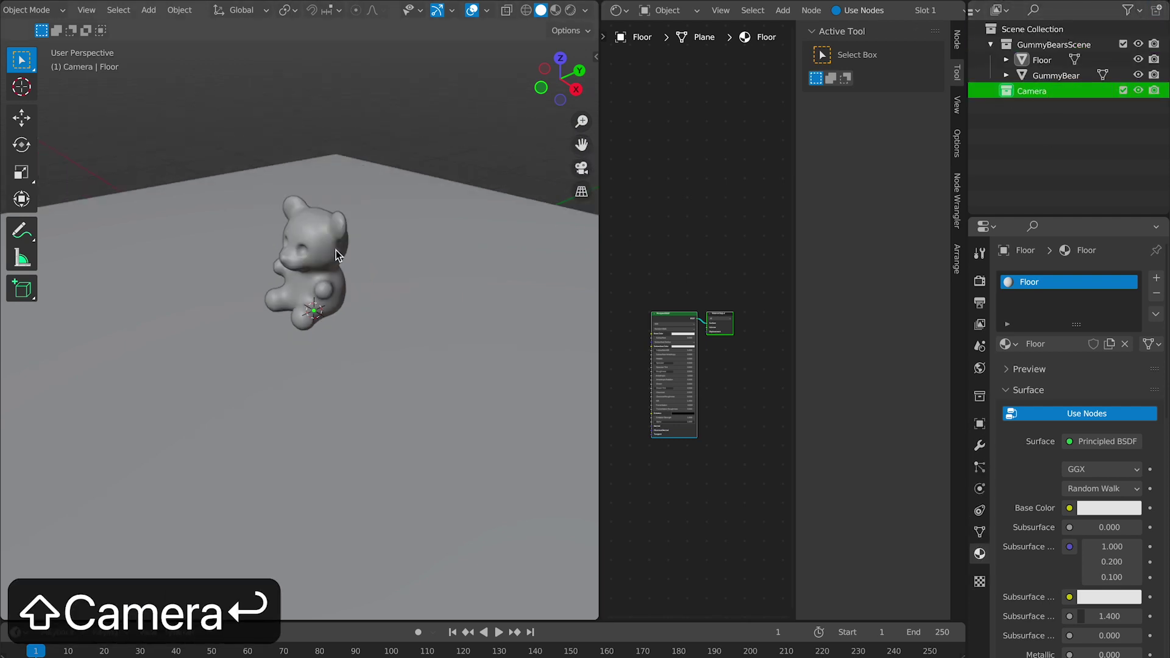
Add a Plain Axes empty at the origin in the Camera collection and activate the Move tool.
key(shift+a)
mouse_move(303, 400)
click(418, 397)
key(shift+space)
click(323, 297)
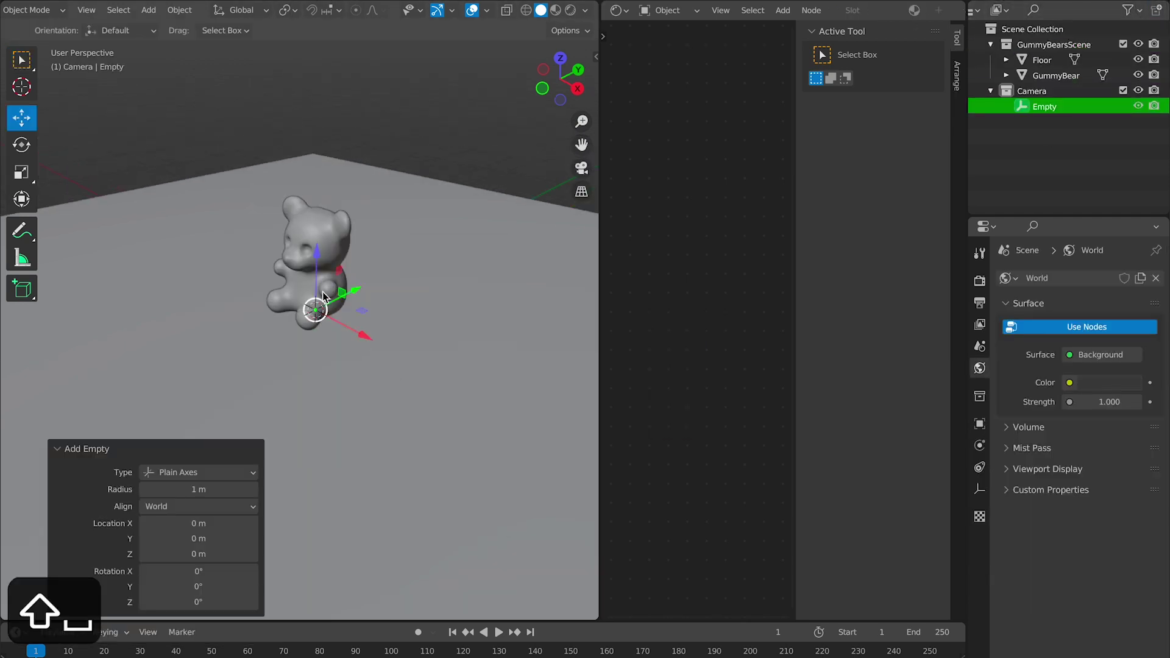
key(super+z)
Add a 2 m cube at the origin in the Camera collection.
scroll(323, 275, up, 5)
key(shift+a)
mouse_move(347, 91)
click(421, 107)
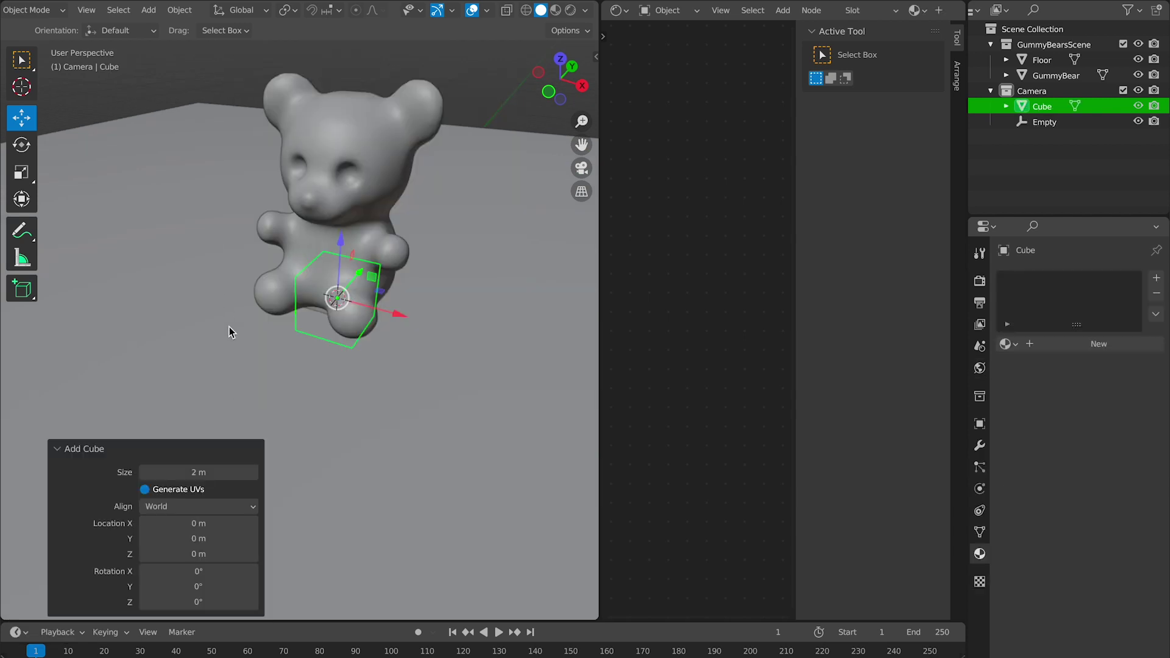
Scale the gummy bear down until it is smaller than the 2 m reference cube.
middle_drag(231, 332, 374, 225)
click(373, 224)
key(s)
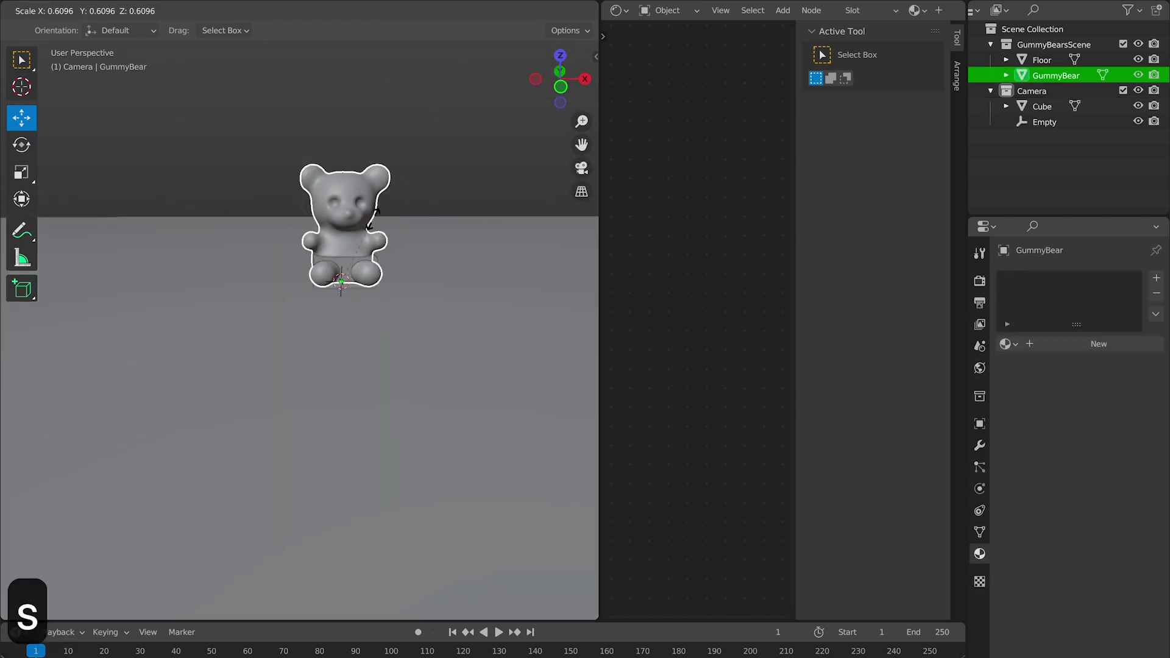
click(354, 259)
key(s)
click(368, 271)
Delete the reference cube around the bear.
click(368, 262)
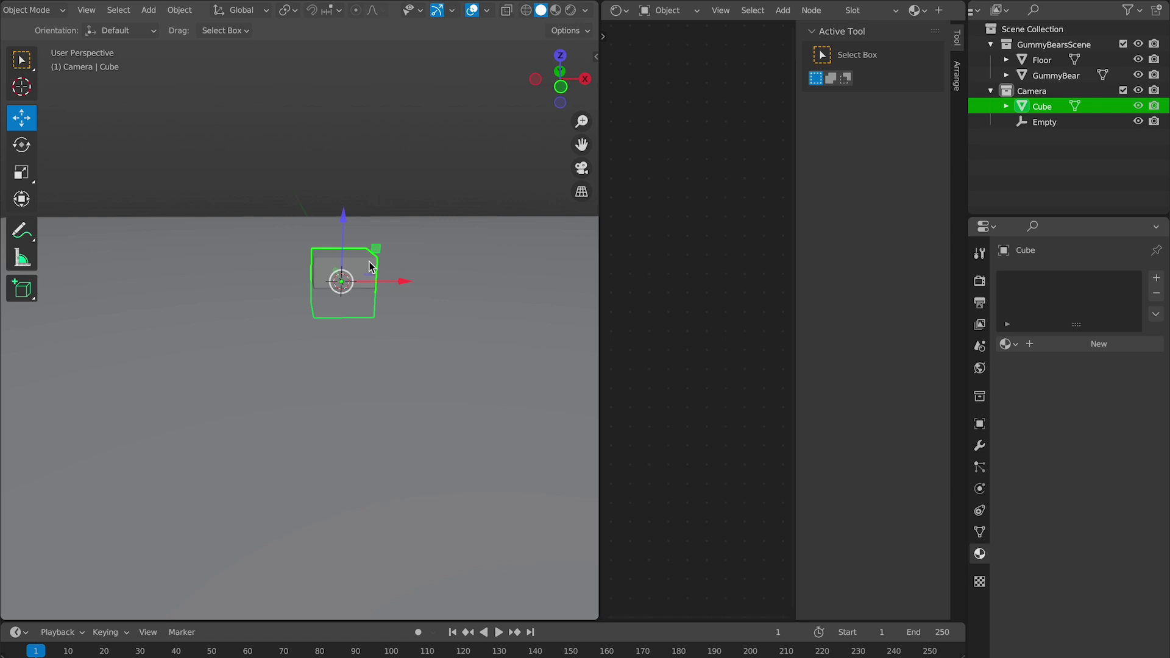
key(x)
click(373, 271)
middle_drag(390, 275, 352, 217)
scroll(355, 213, up, 4)
click(351, 217)
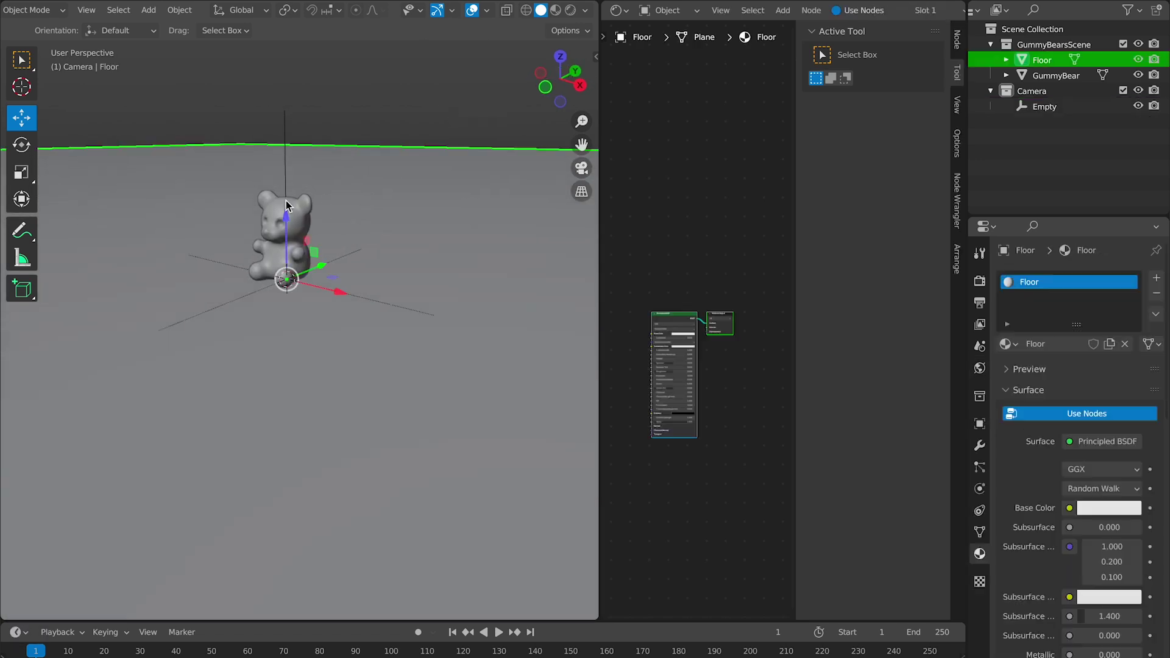
drag(286, 211, 286, 166)
key(super+z)
Rename the empty _Camera_Traget and raise it along Z to the bear's upper body.
double_click(1059, 108)
text(_Traget)
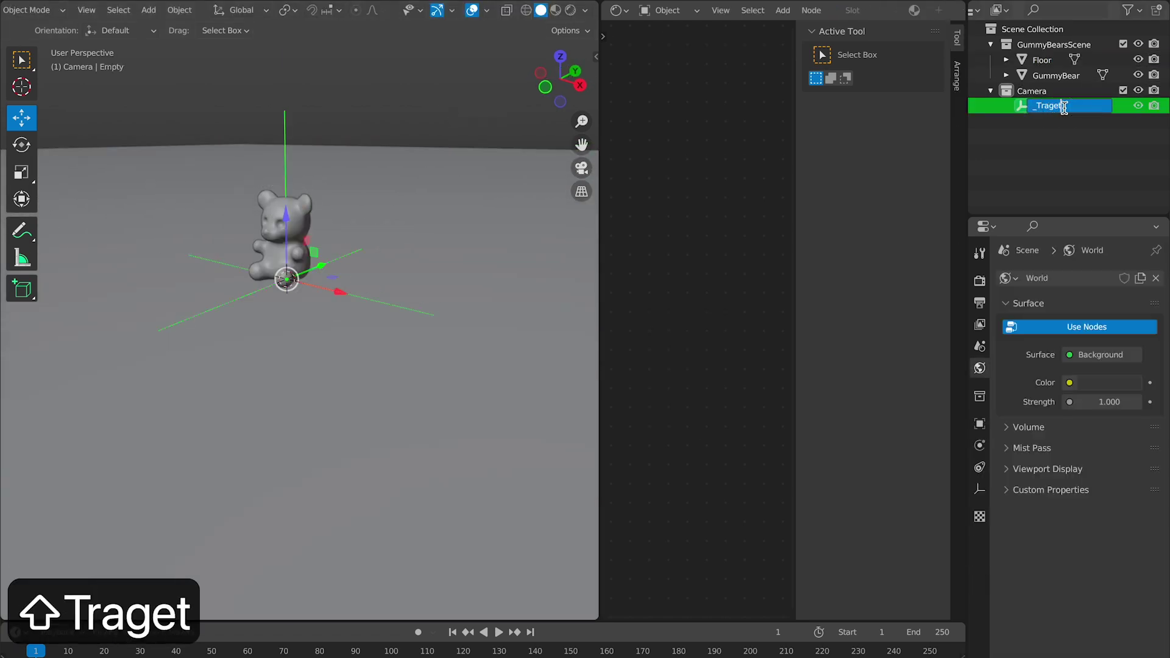
key(Left)
key(Left)
key(Left)
key(Left)
key(Left)
key(Left)
text(Camera_)
key(Return)
drag(287, 215, 292, 153)
Add a camera and give it a Track To constraint with _Camera_Traget as the target.
key(shift+a)
click(283, 421)
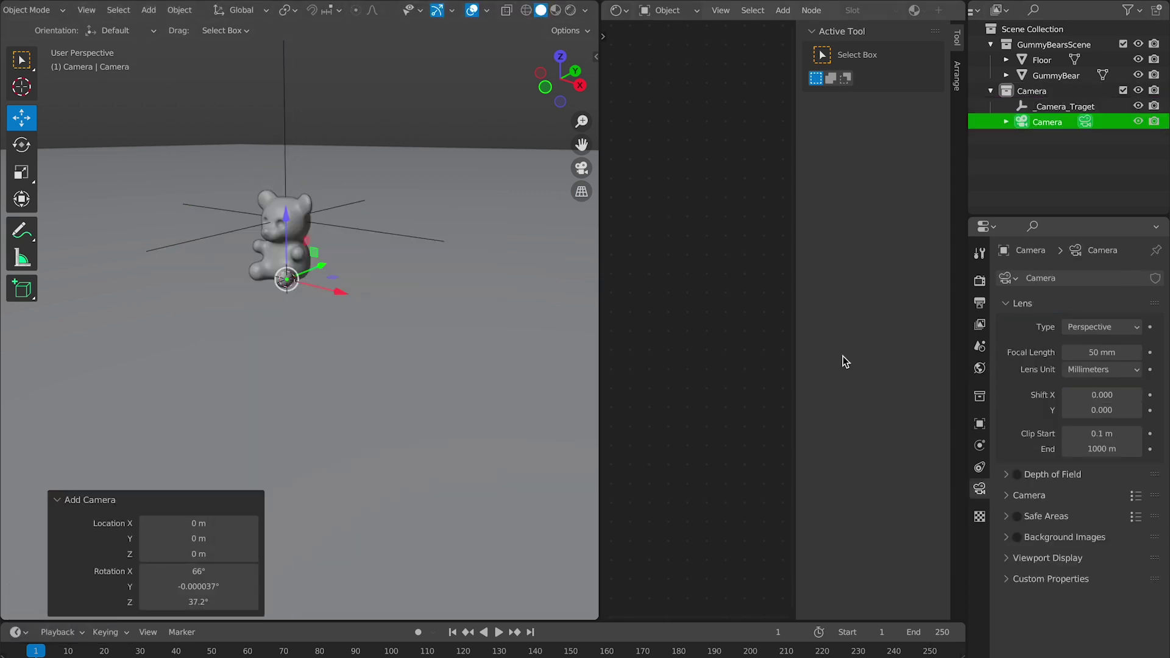
click(980, 467)
click(1042, 278)
click(1010, 524)
click(1134, 327)
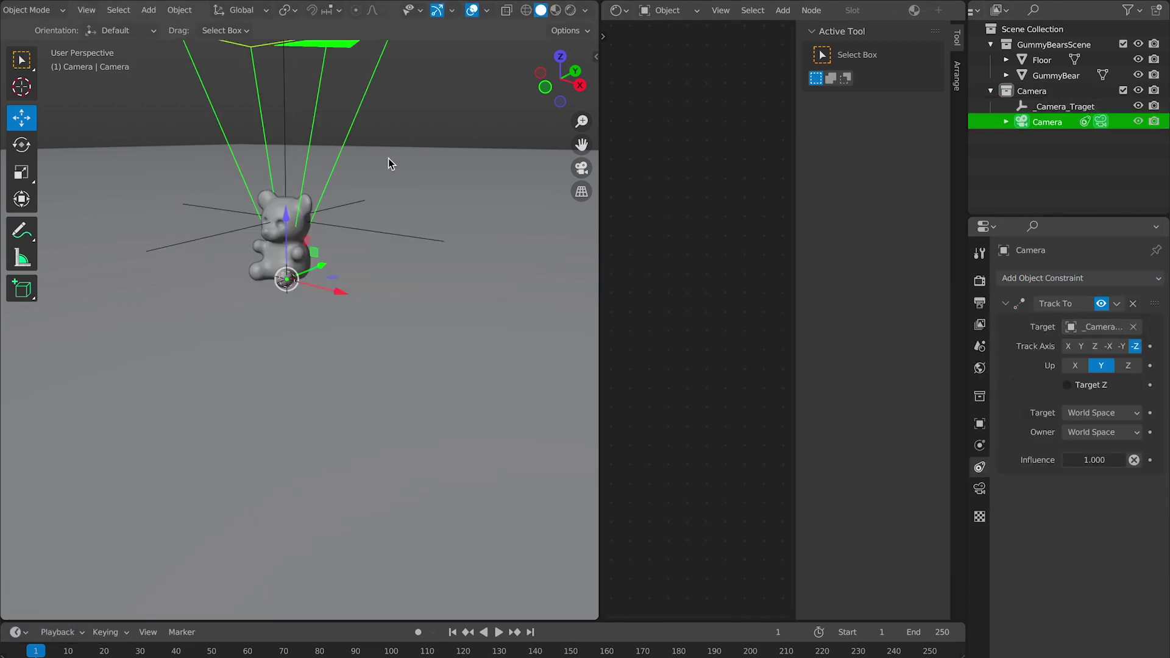
Look through the camera in the main viewport and turn the Shader Editor area into a second 3D viewport.
key(KP_0)
click(617, 10)
click(655, 50)
Move the camera away from the bear in the right and top views, shifting it about 2.89 m in X and -0.21 m in Y in top view.
key(KP_3)
key(g)
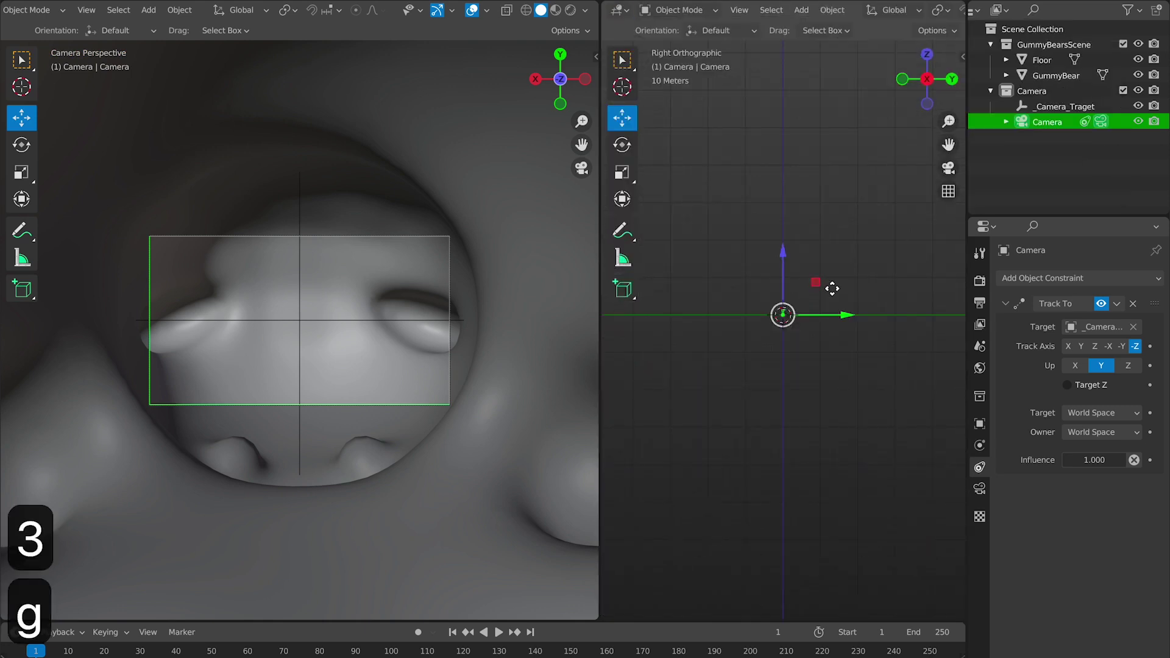
click(825, 277)
key(KP_7)
key(g)
click(827, 367)
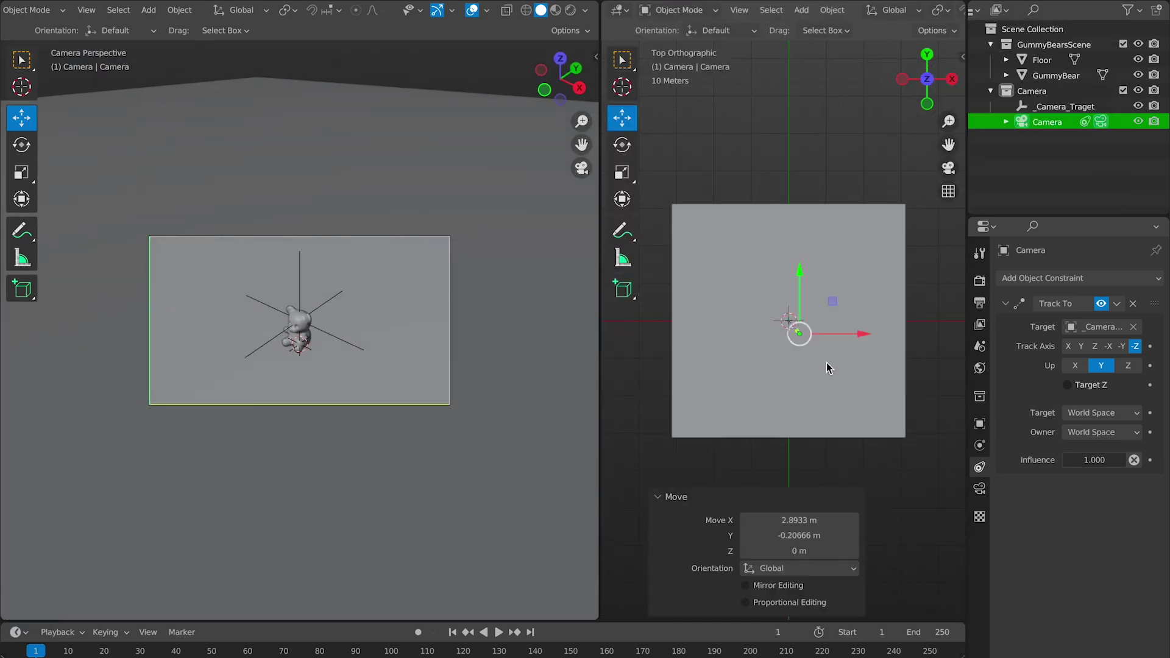
Raise the camera about 0.29 m along Z in the front view.
key(KP_1)
key(g)
key(z)
click(841, 251)
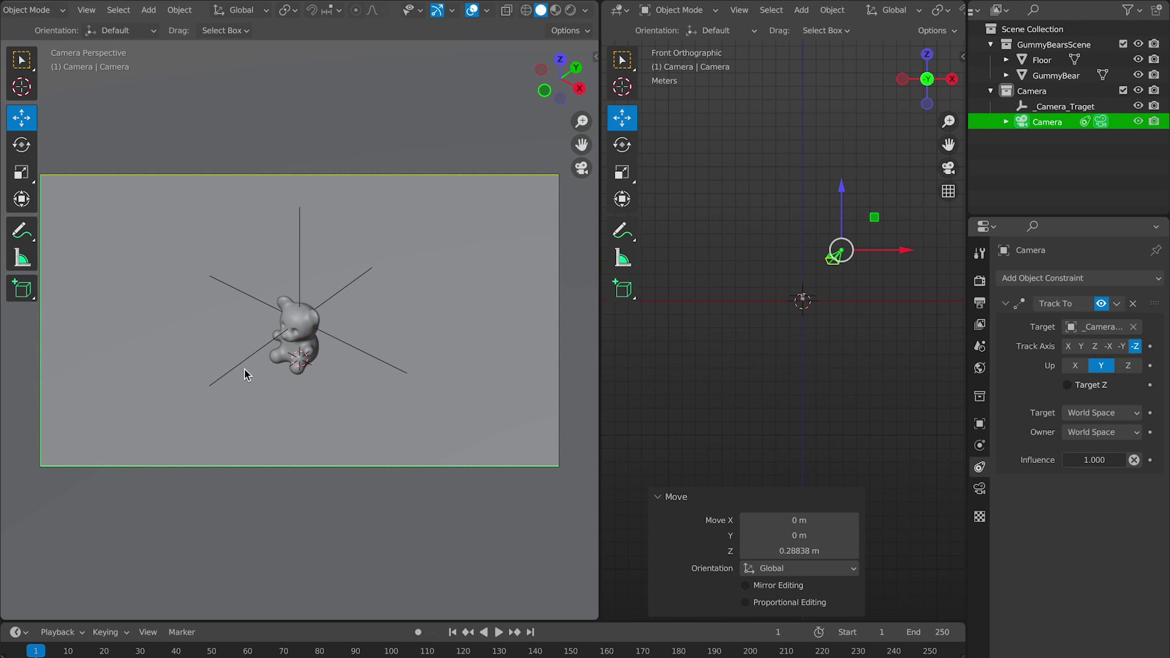
Set the camera's focal length to 100 mm.
click(980, 489)
text(80)
key(BackSpace)
key(BackSpace)
key(BackSpace)
text(100)
key(Return)
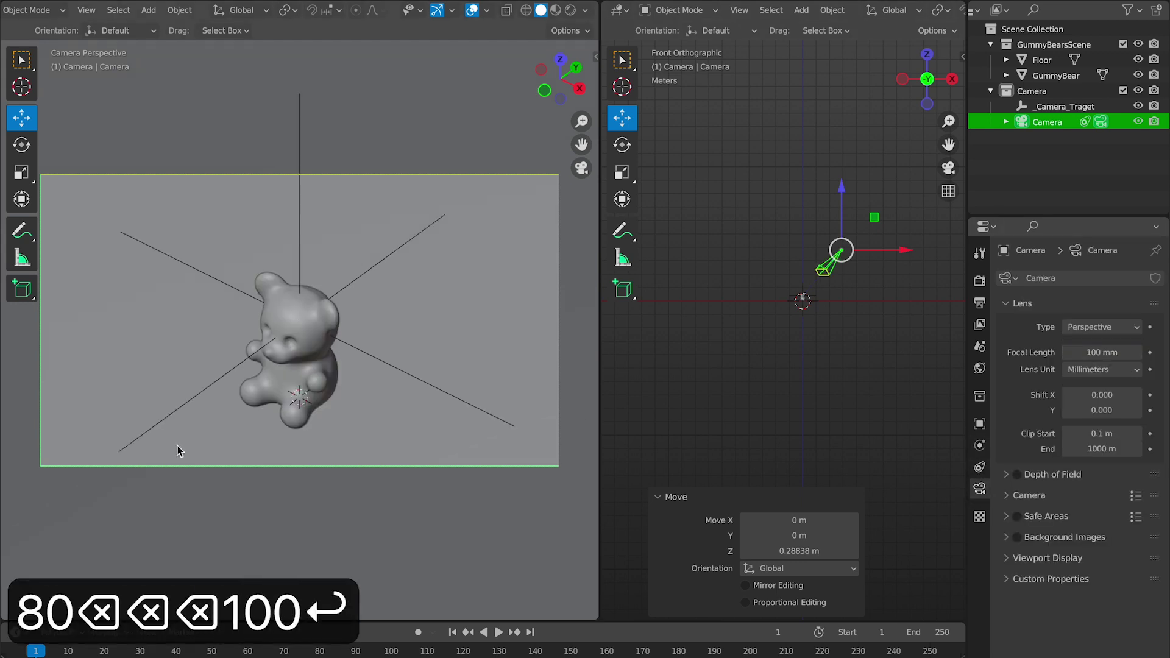
Lower the _Camera_Traget empty about 0.09 m along Z to reframe the bear in the camera view.
click(299, 239)
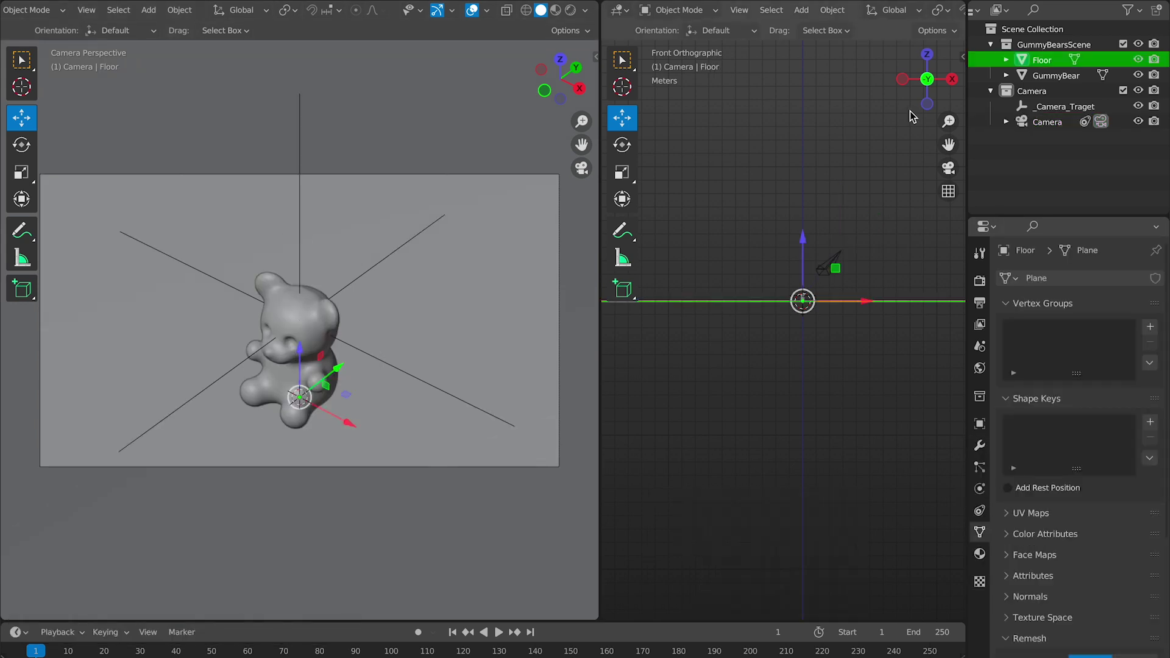
click(1064, 106)
key(g)
key(z)
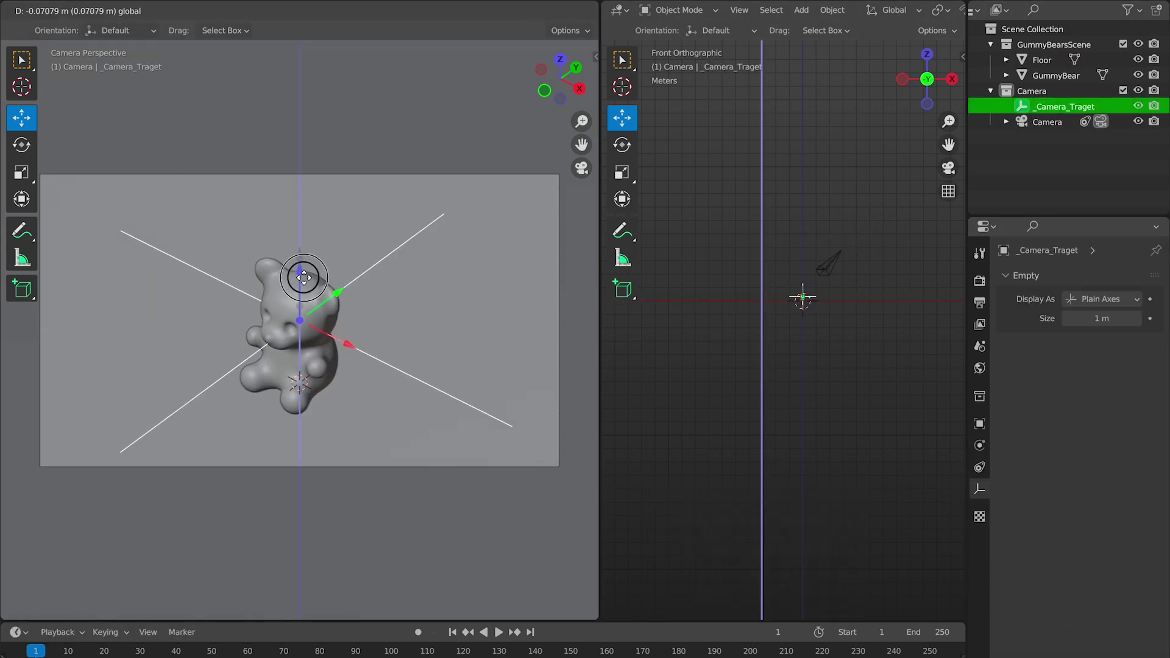
click(802, 295)
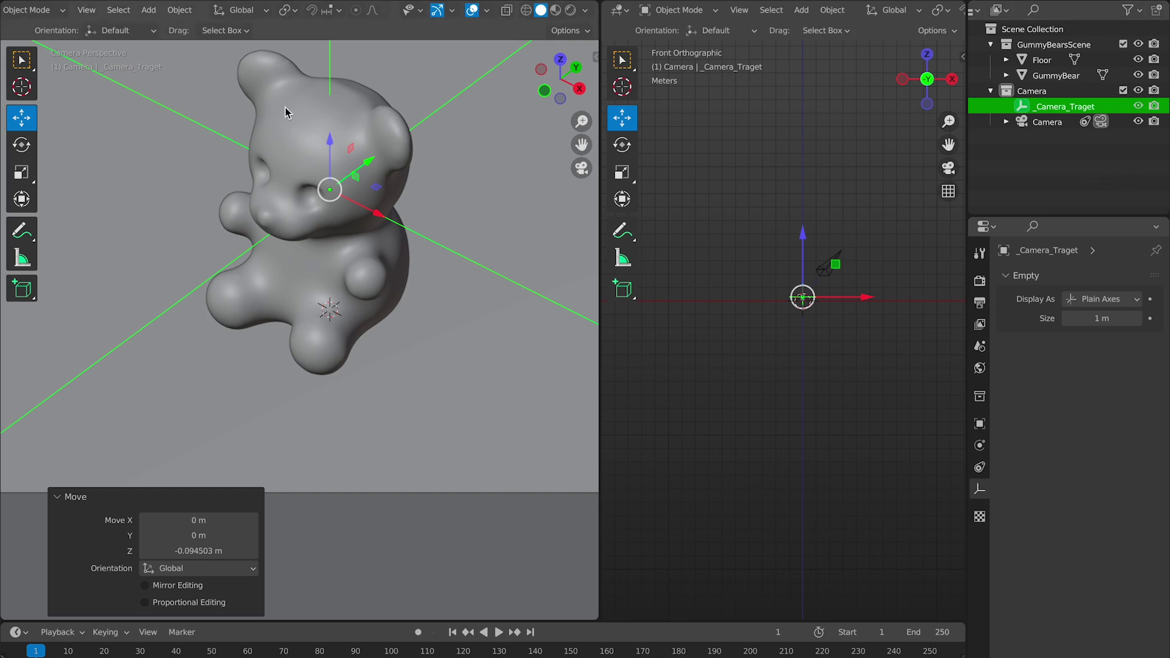
Select the gummy bear, switch the camera viewport to rendered shading and save the file.
click(285, 107)
click(570, 9)
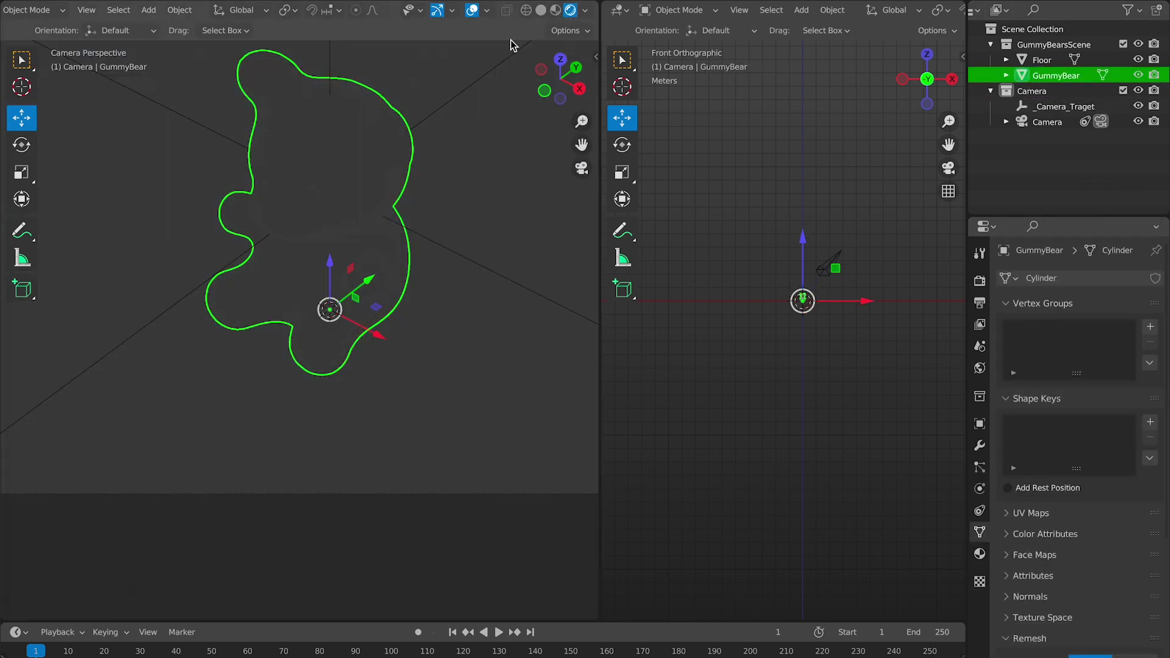
key(super+s)
Assign an Environment Texture to the world color and load the studio_small HDRI from the EXR folder.
click(979, 367)
click(1069, 382)
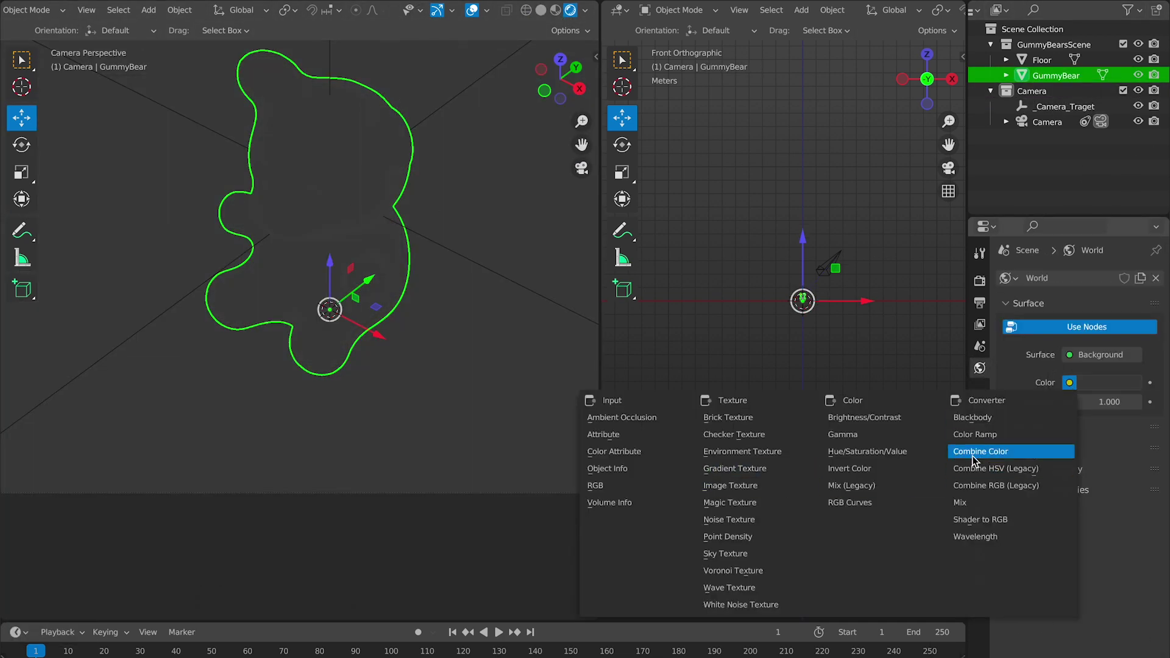
click(775, 454)
click(1132, 404)
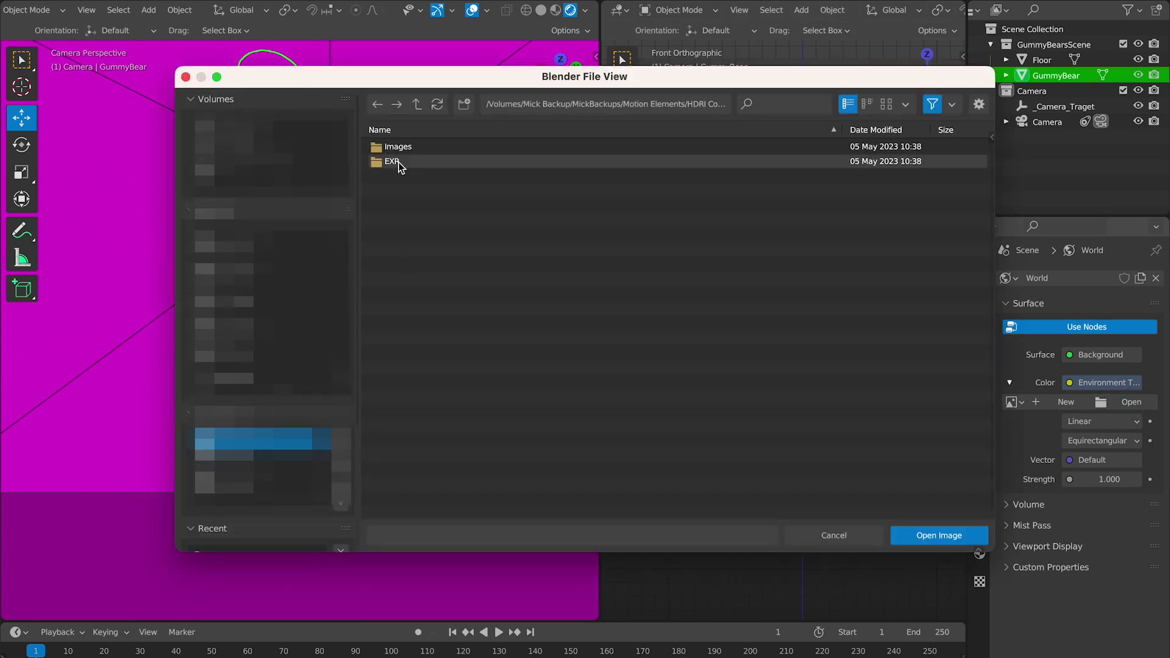
double_click(387, 161)
double_click(485, 160)
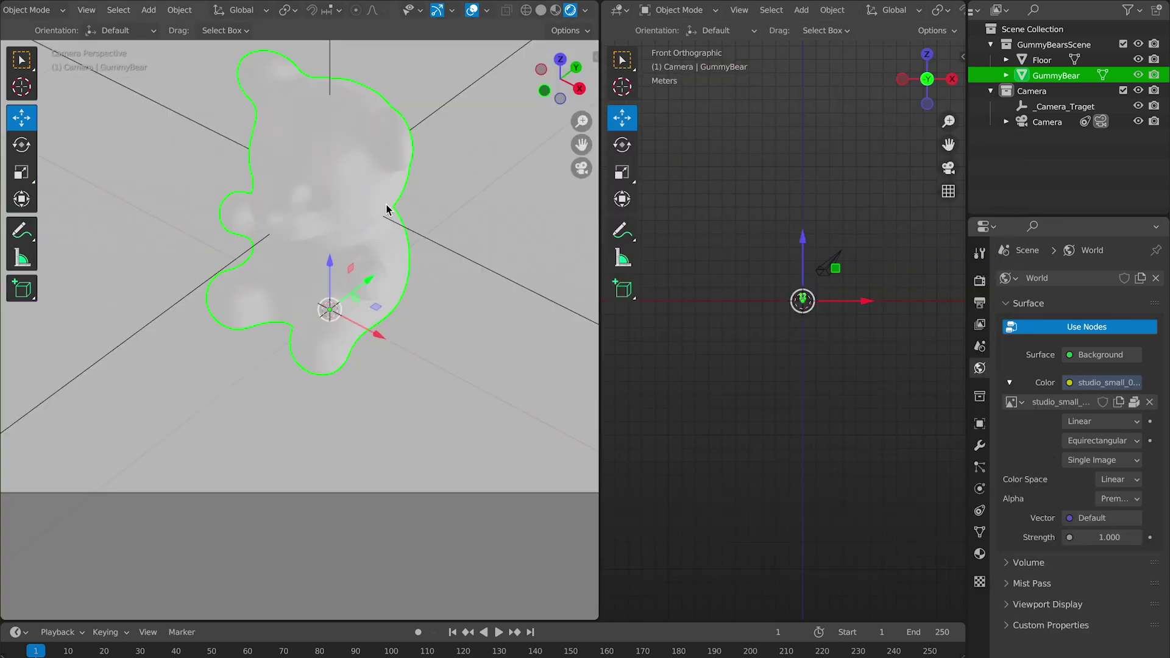
Set the render engine to Cycles with GPU Compute as the device.
scroll(386, 204, down, 5)
click(979, 281)
click(1115, 278)
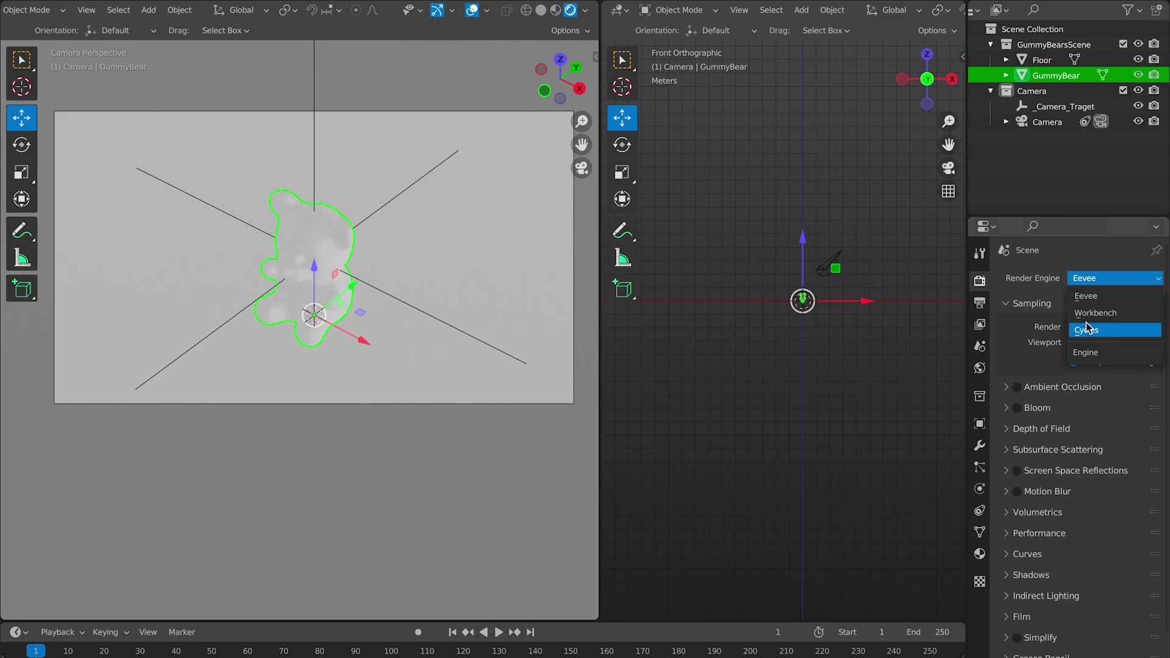
click(1091, 330)
click(1116, 317)
click(1091, 345)
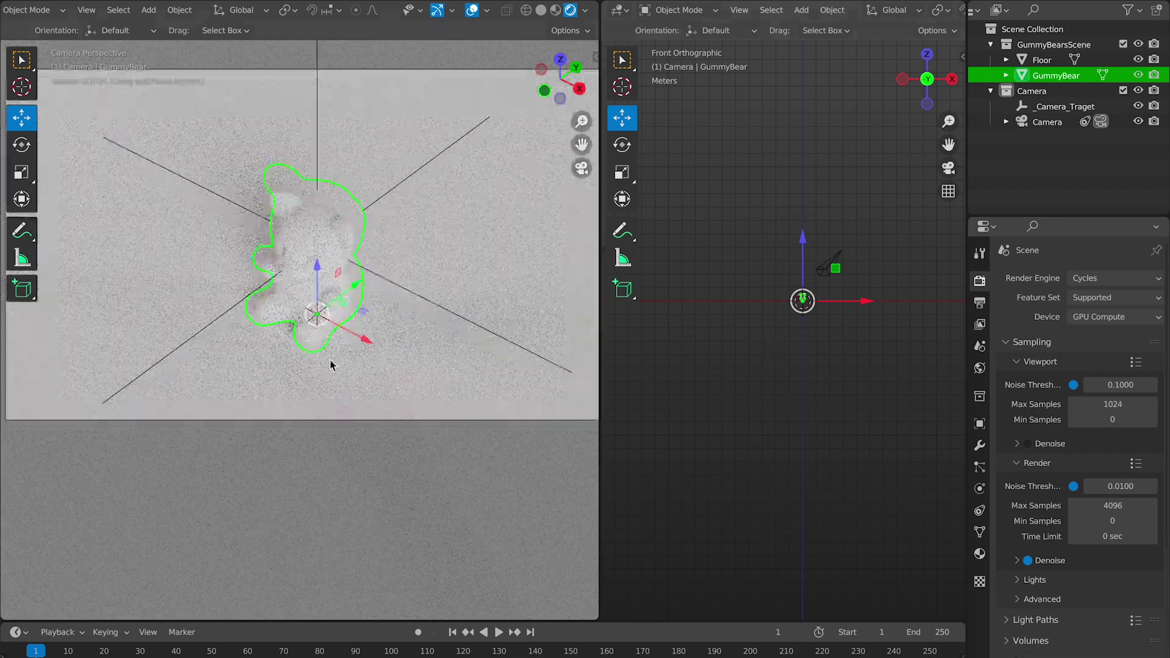
Select the floor, turn the second viewport back into the Shader Editor and hide its sidebar.
click(525, 386)
click(619, 10)
click(650, 161)
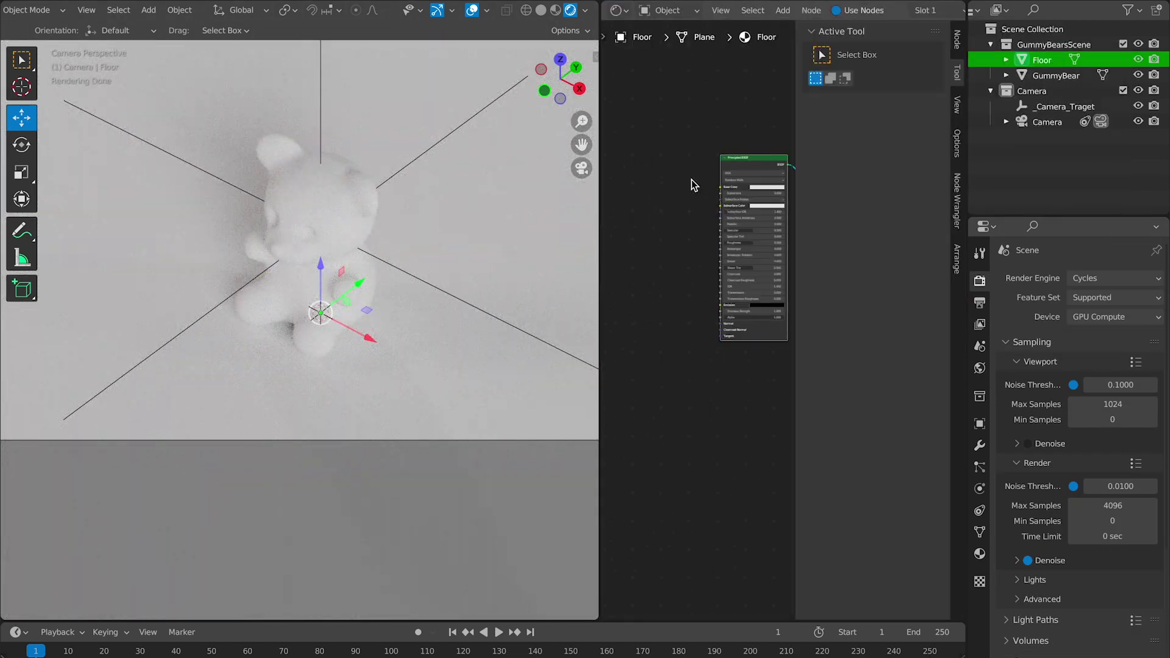
scroll(689, 185, up, 4)
key(n)
Set the Floor material's Specular to 0.1 and Specular Tint to 1.
middle_drag(780, 178, 700, 262)
scroll(701, 213, up, 2)
click(810, 210)
text(.1)
key(Return)
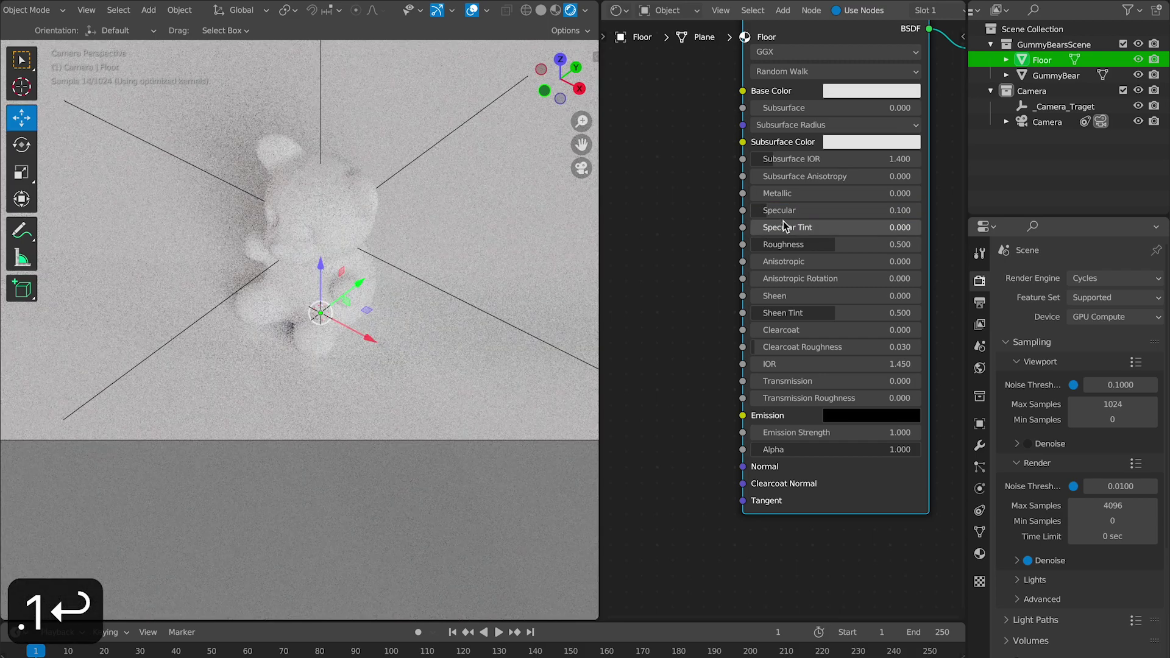
drag(785, 226, 920, 226)
Set the Floor material's Base Color to black and its Roughness to 0.2.
middle_drag(676, 304, 646, 391)
scroll(670, 227, up, 2)
click(862, 116)
click(877, 119)
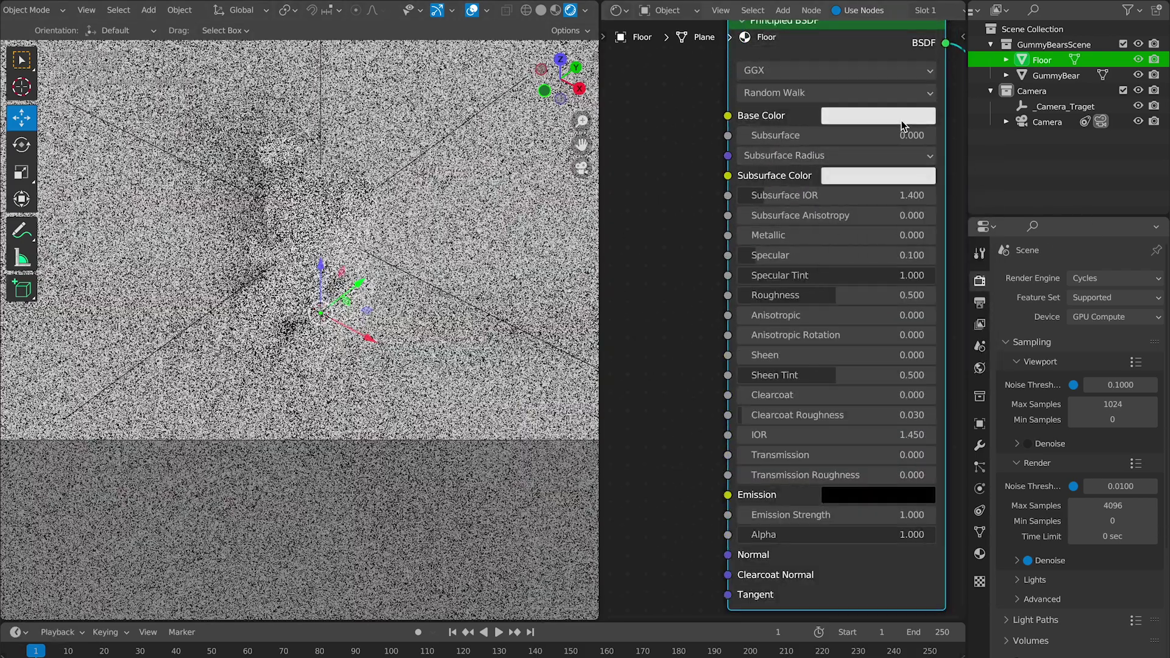
click(903, 120)
drag(977, 152, 975, 264)
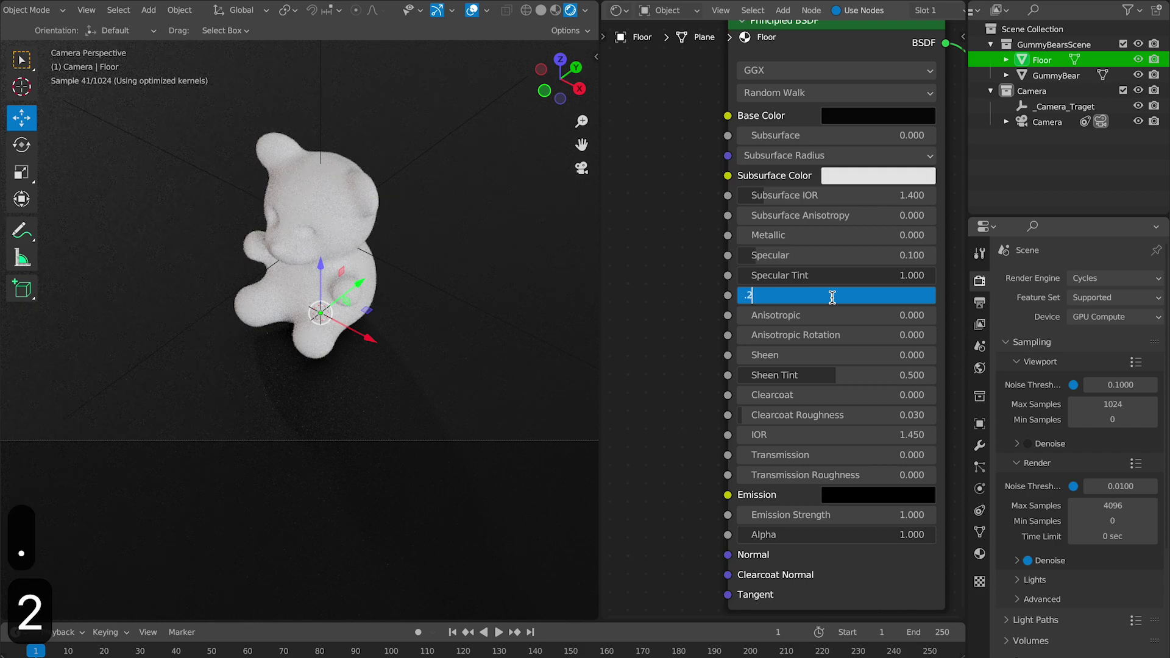
click(833, 296)
text(.2)
key(Return)
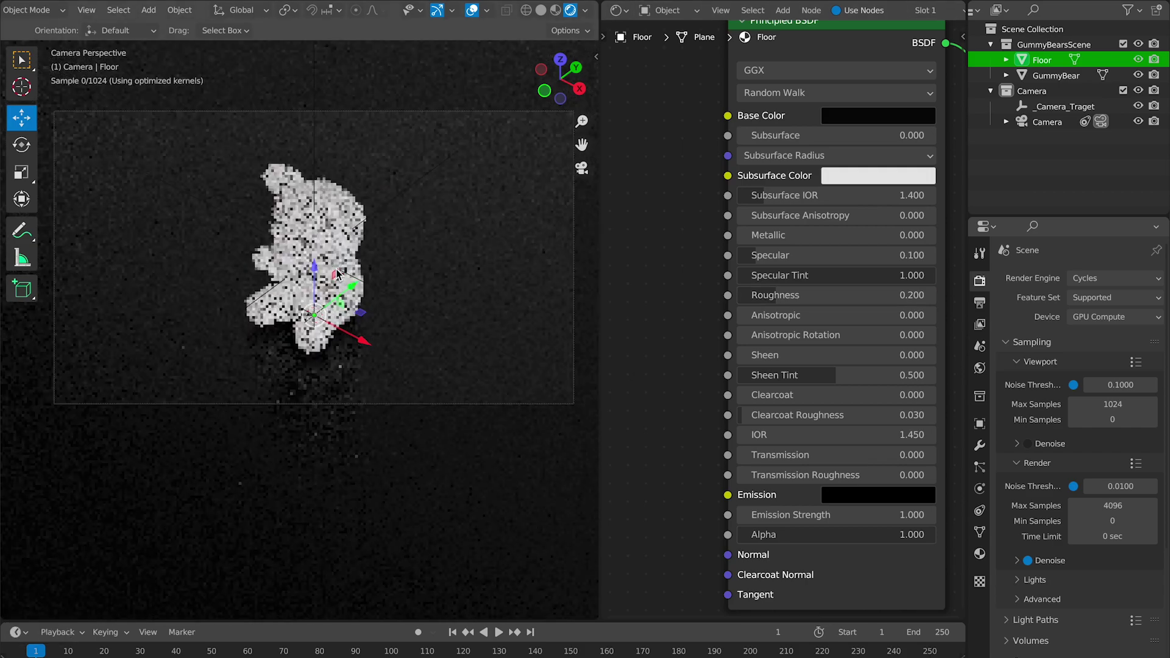
Create a new material on the gummy bear and name it Gummy_Green.
click(339, 275)
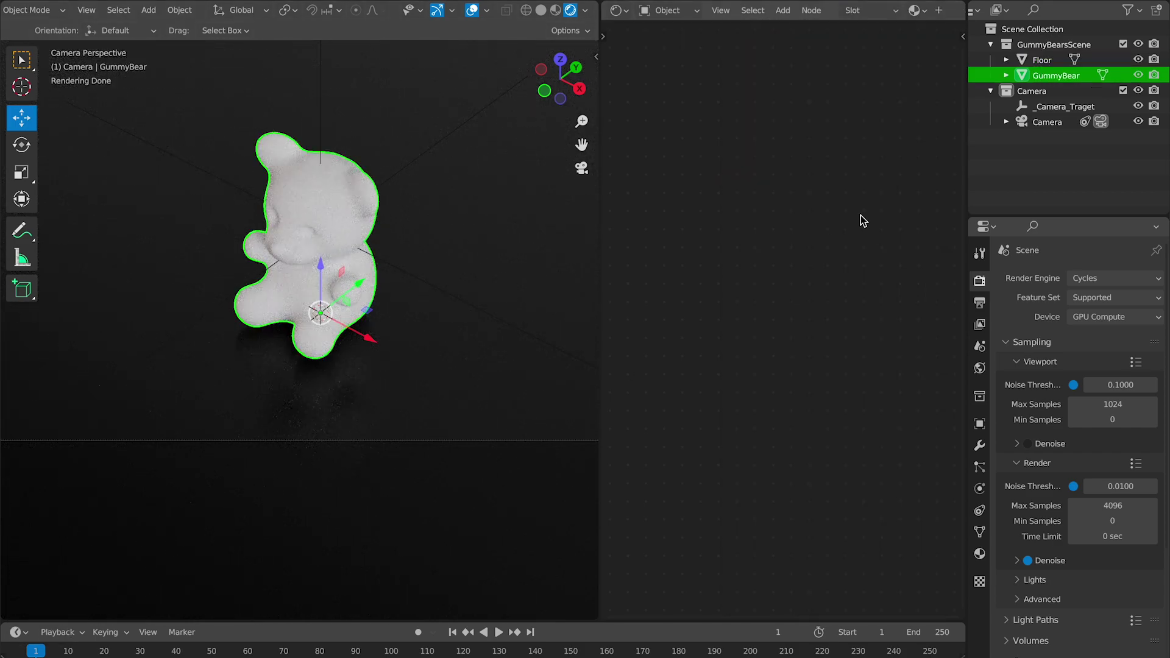
click(979, 554)
click(1060, 343)
double_click(1032, 282)
text(Gummyt)
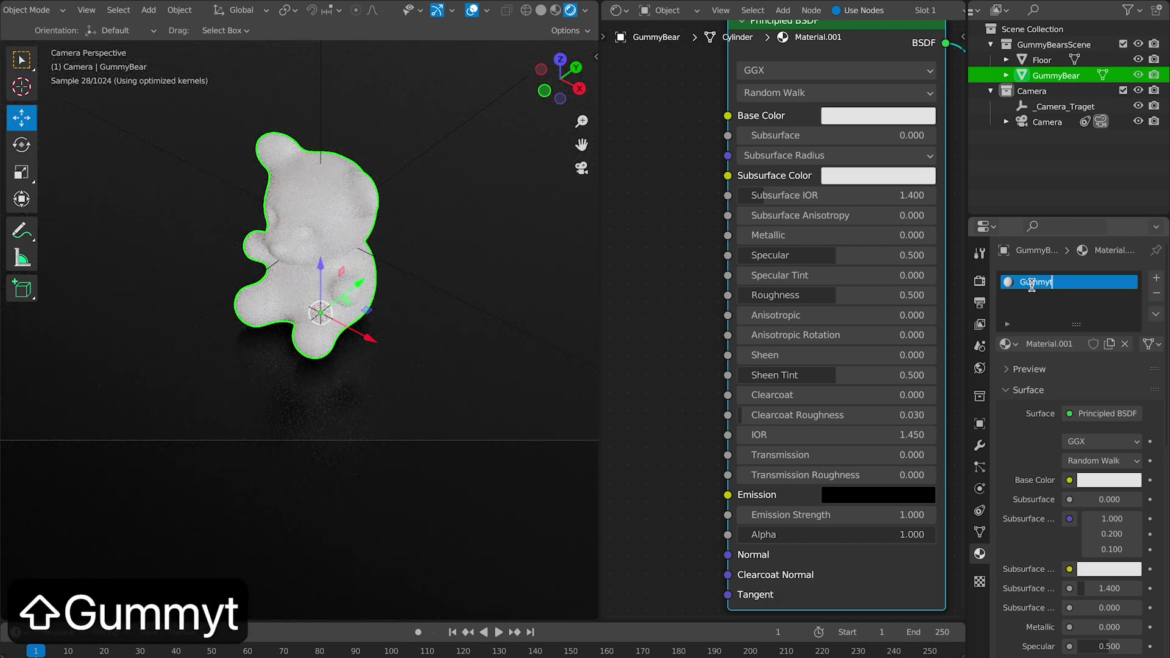
key(BackSpace)
text(_ge)
key(BackSpace)
text(r)
key(BackSpace)
key(BackSpace)
text(Green)
key(Return)
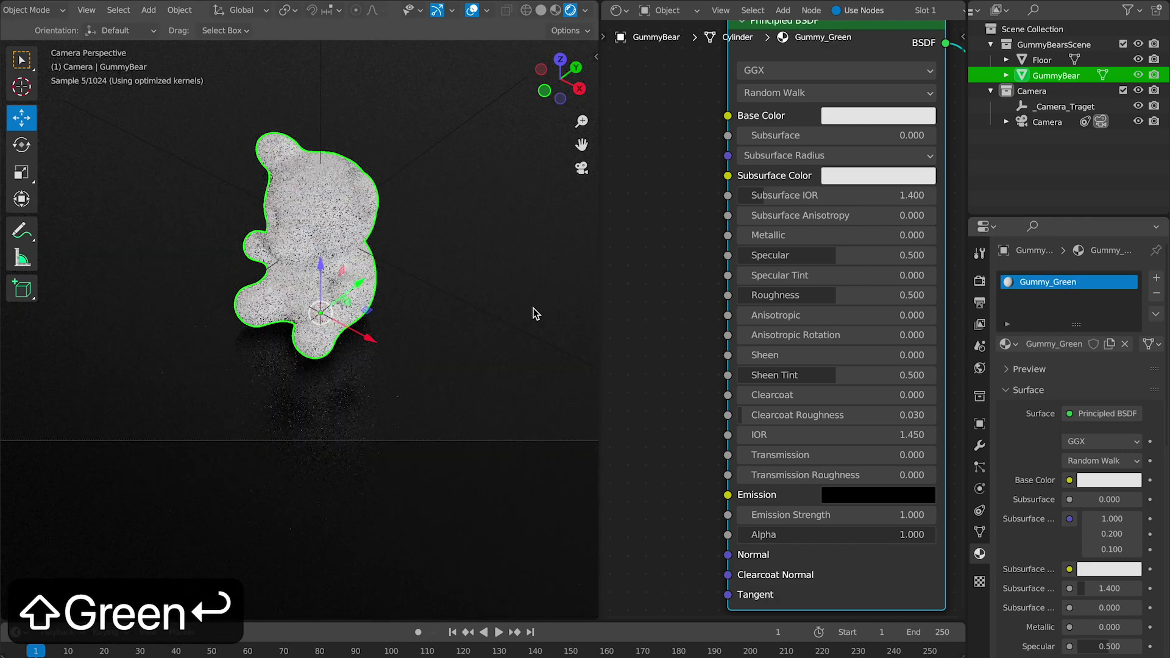
Set the Gummy_Green Base Color to a saturated, slightly darkened green.
middle_drag(657, 348, 655, 385)
click(876, 152)
click(854, 220)
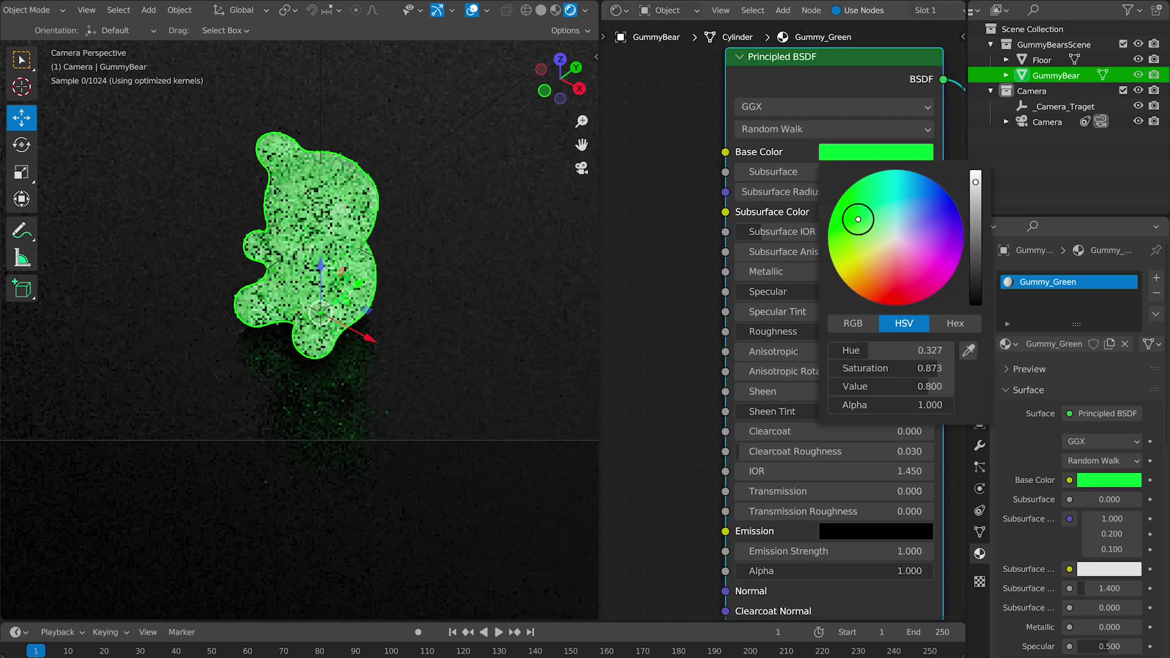
shift+scroll(683, 235, down, 2)
click(864, 117)
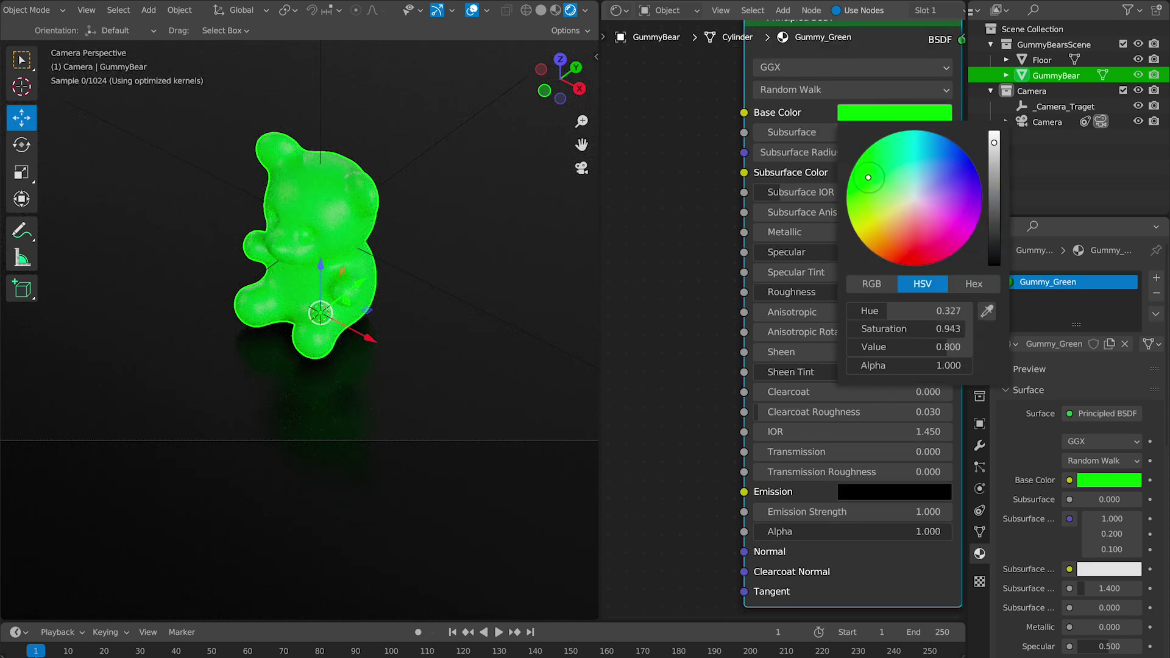
click(994, 145)
drag(996, 150, 995, 183)
Set the Gummy_Green Roughness to 0.2, Specular Tint to 1 and Specular to 0.1.
middle_drag(619, 262, 647, 206)
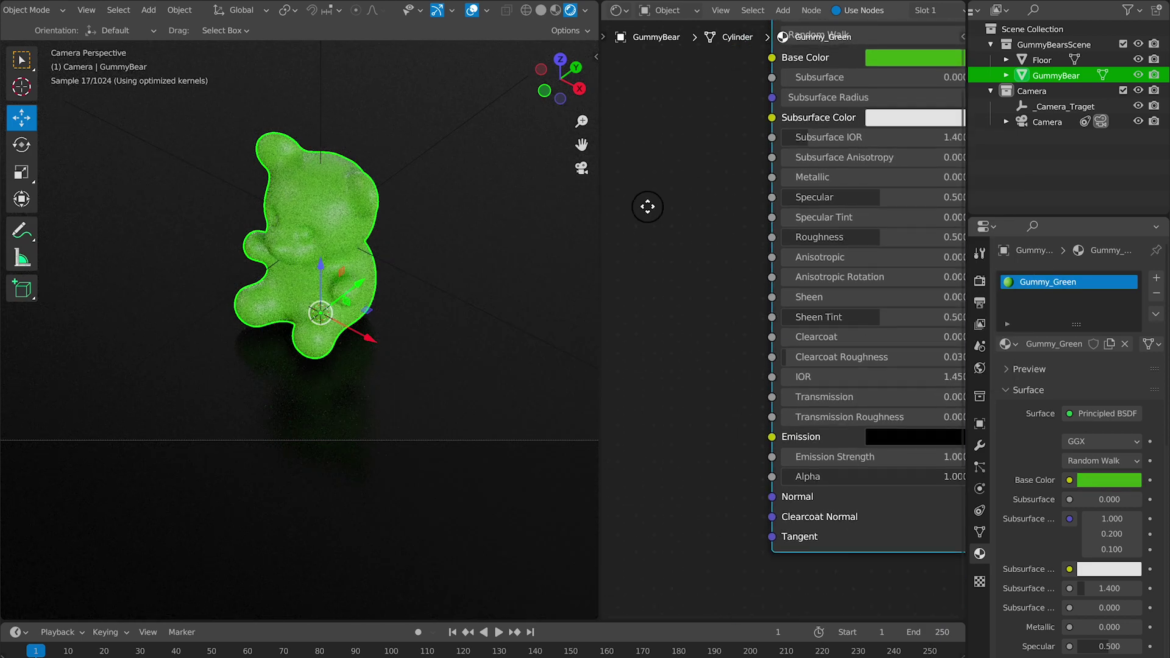
text(.2)
key(Return)
drag(877, 217, 1116, 220)
click(895, 195)
text(.1)
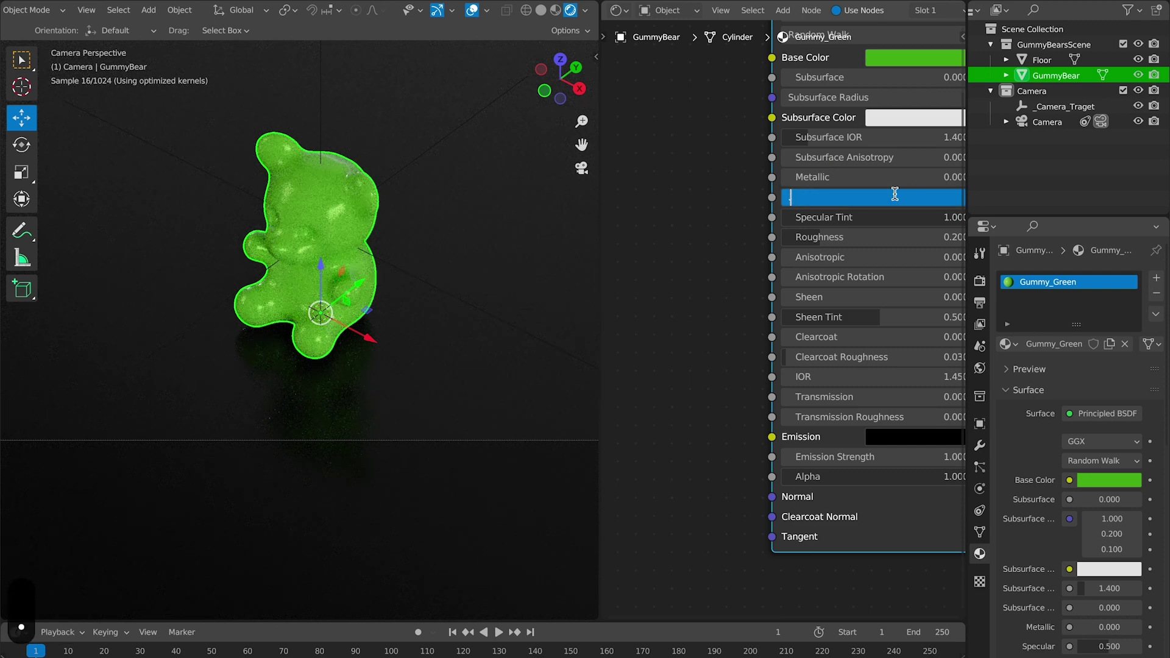
key(Return)
Widen the Properties editor and set the Gummy_Green Transmission to 1 and Transmission Roughness to 0.1.
drag(967, 390, 869, 390)
scroll(916, 459, down, 15)
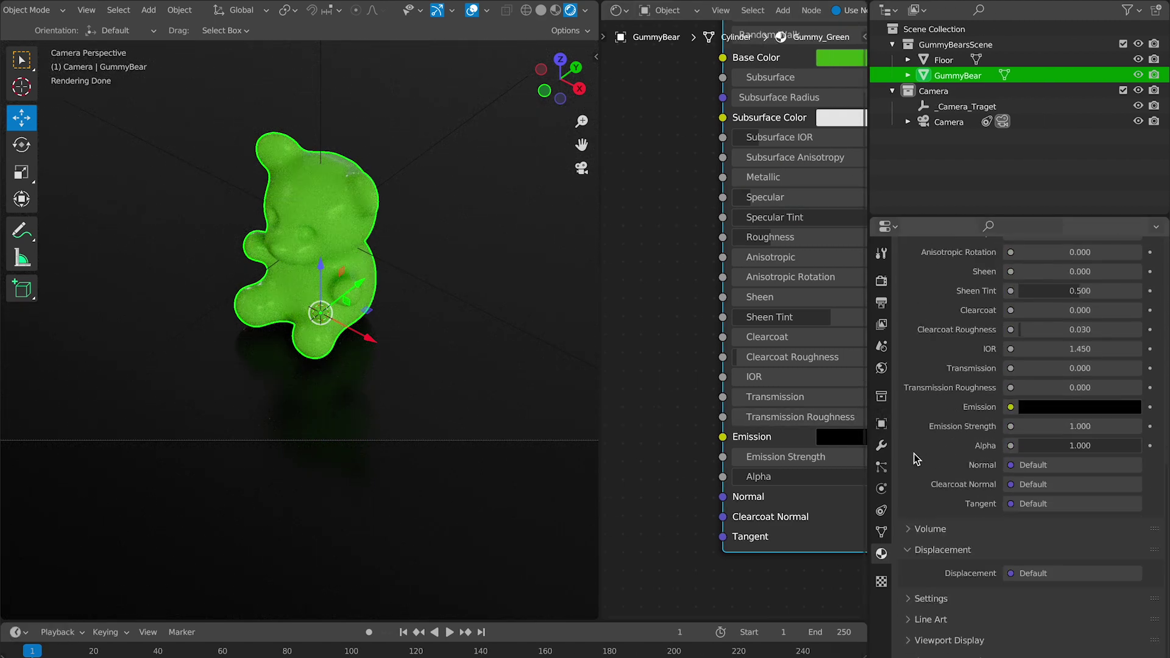
middle_drag(656, 314, 588, 275)
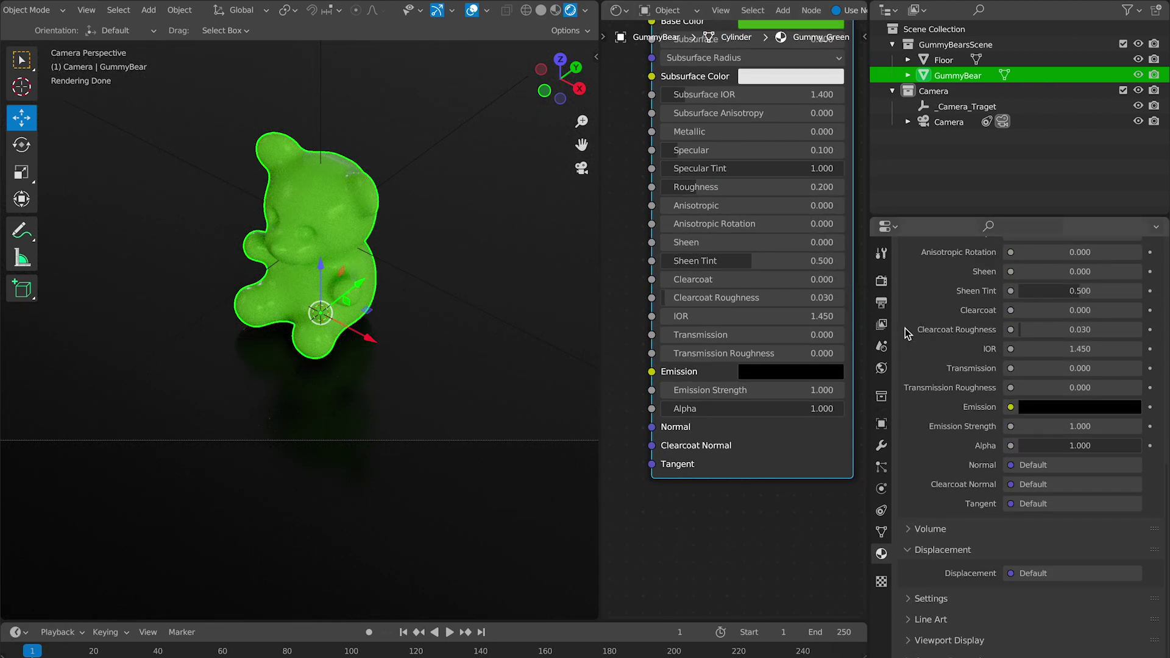
key(Return)
text(.1)
key(Return)
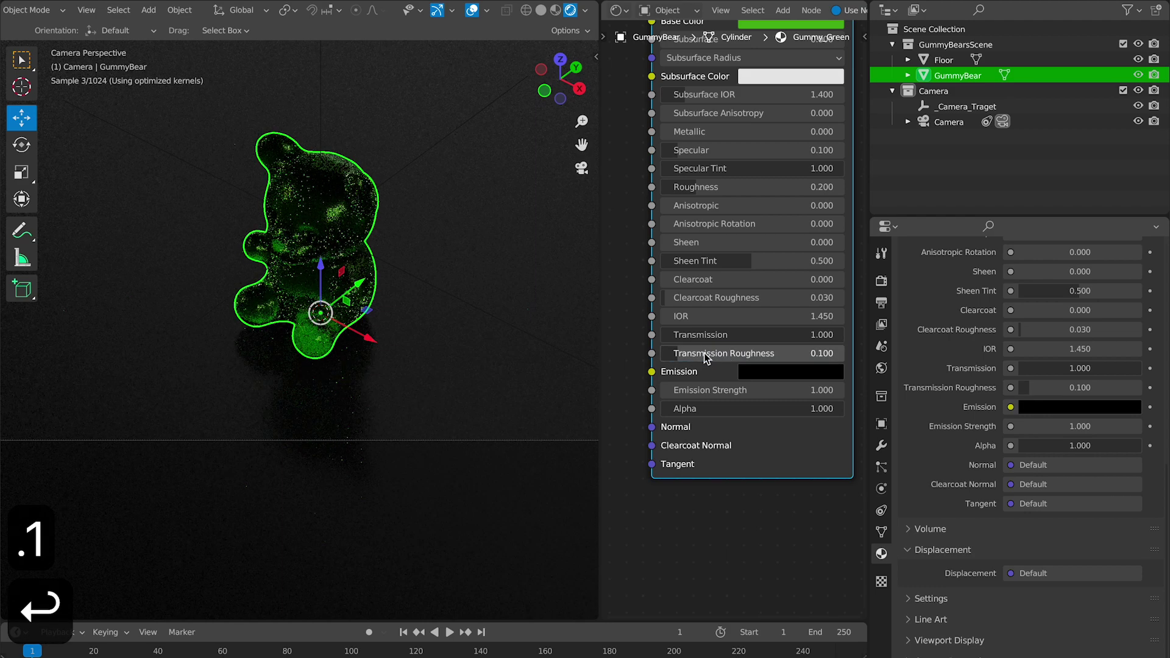
scroll(471, 244, up, 5)
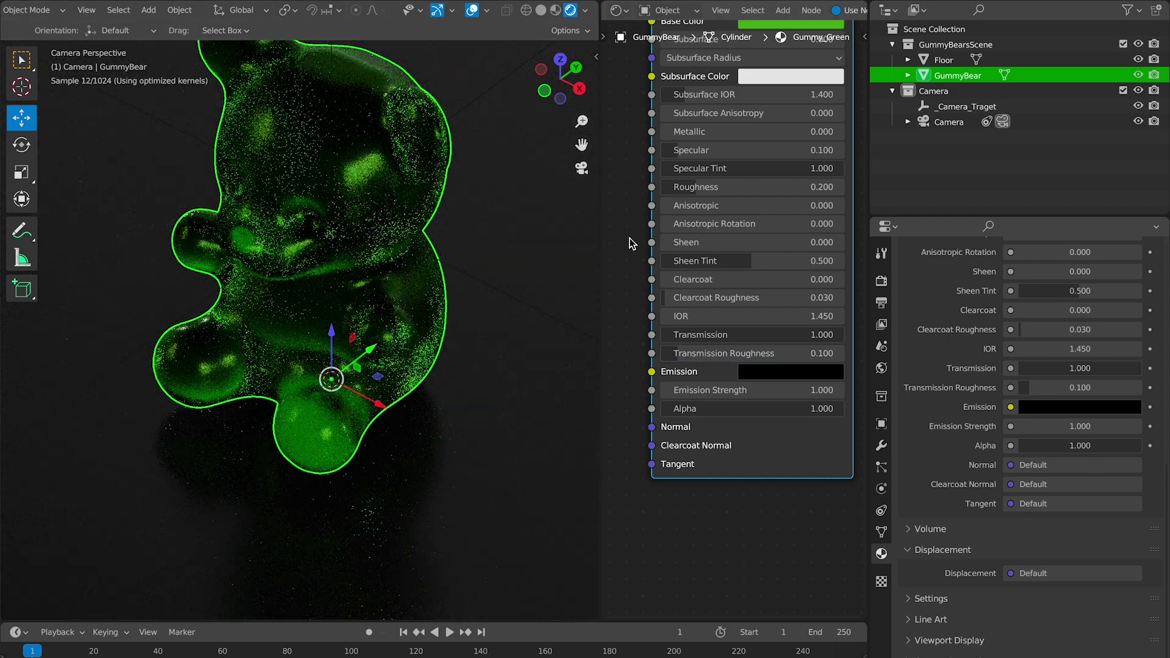
Set the Gummy_Green Roughness to 0.1, Sheen Tint to 0 and IOR to 1.51.
shift+scroll(727, 207, up, 1)
click(727, 205)
text(.1)
key(Return)
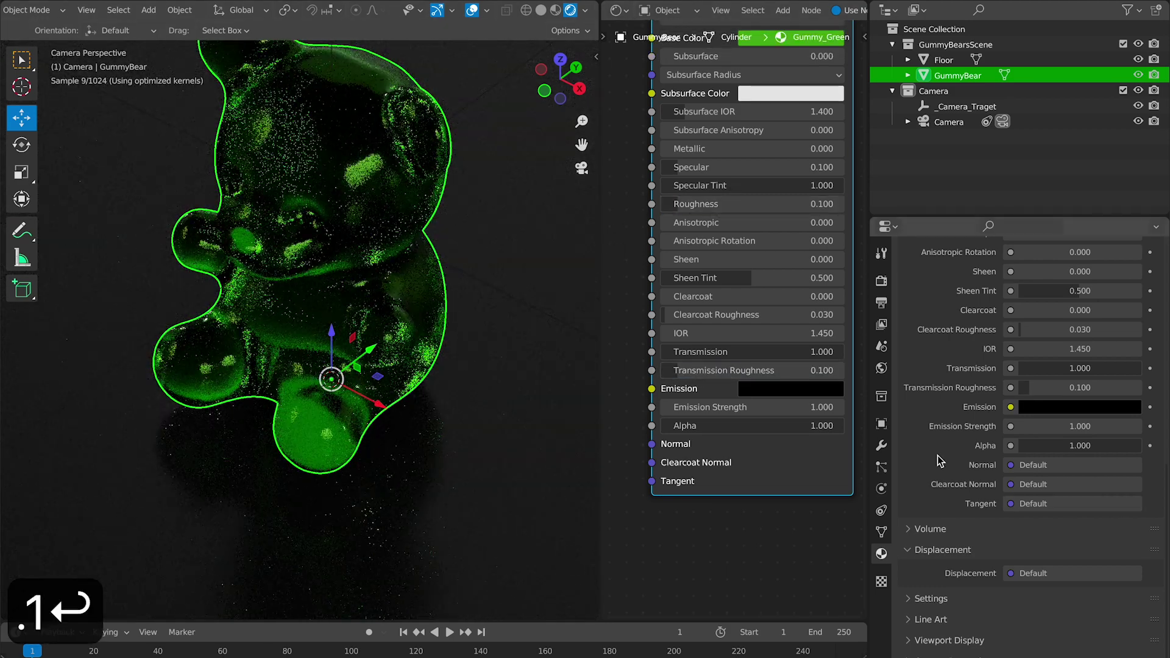
click(930, 598)
scroll(947, 475, down, 6)
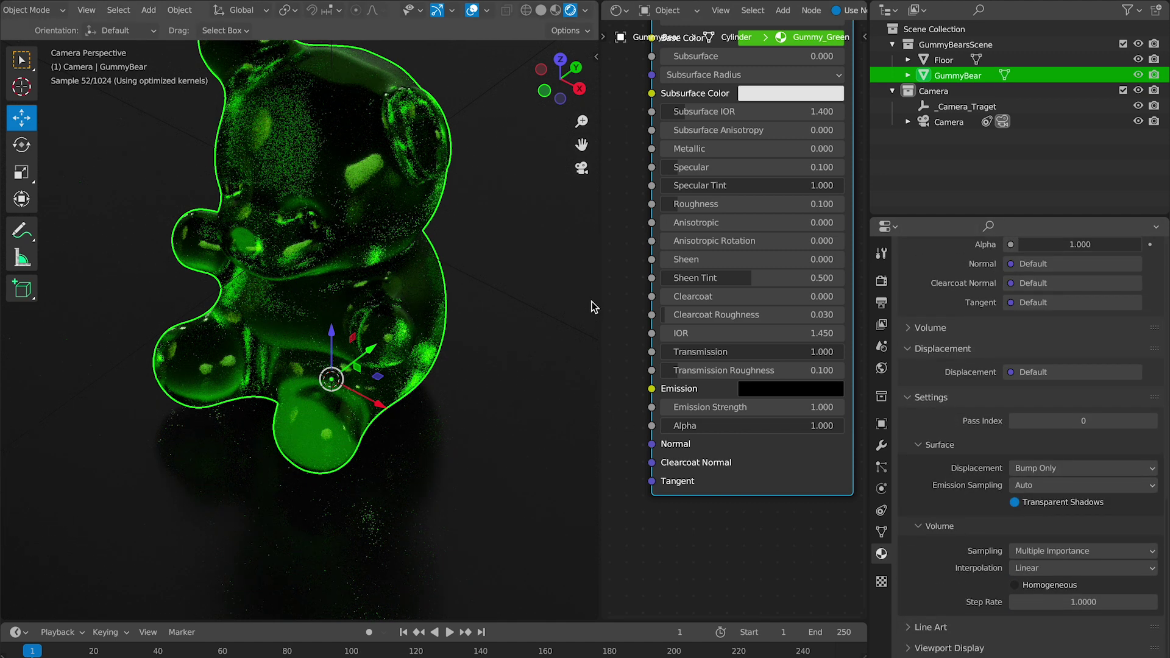
drag(752, 278, 662, 278)
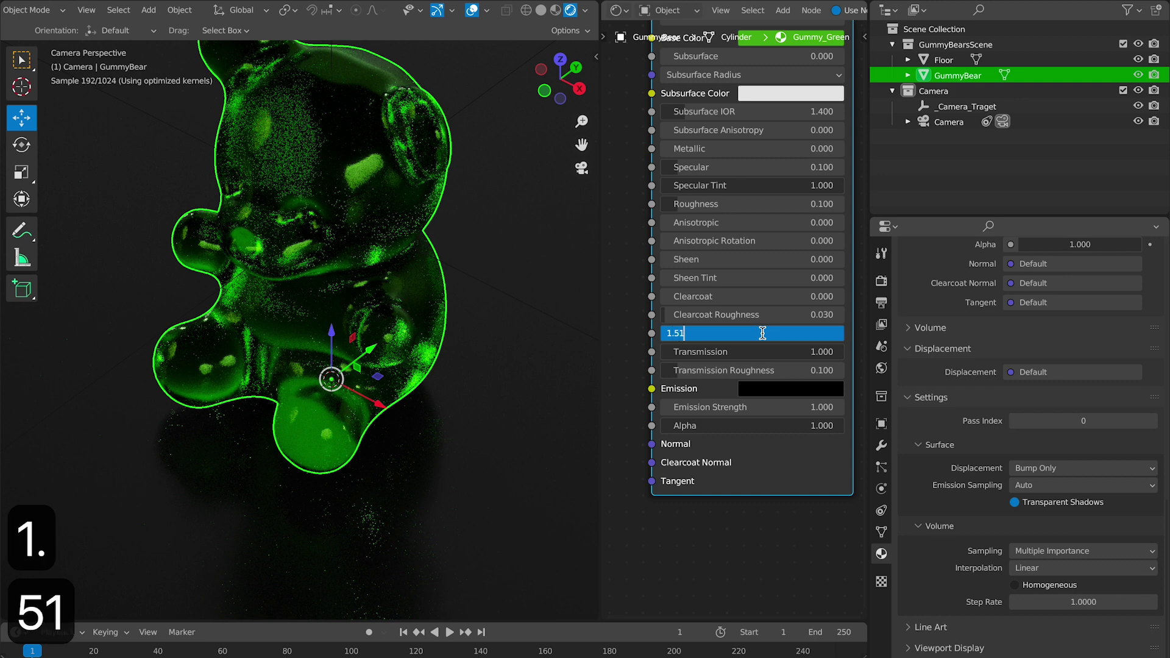
key(Return)
Add a color Mix node feeding the Base Color of the Principled BSDF.
scroll(680, 268, down, 4)
mouse_move(682, 261)
middle_down()
mouse_move(749, 239)
mouse_move(696, 252)
middle_up()
key(shift+a)
click(670, 244)
text(mix)
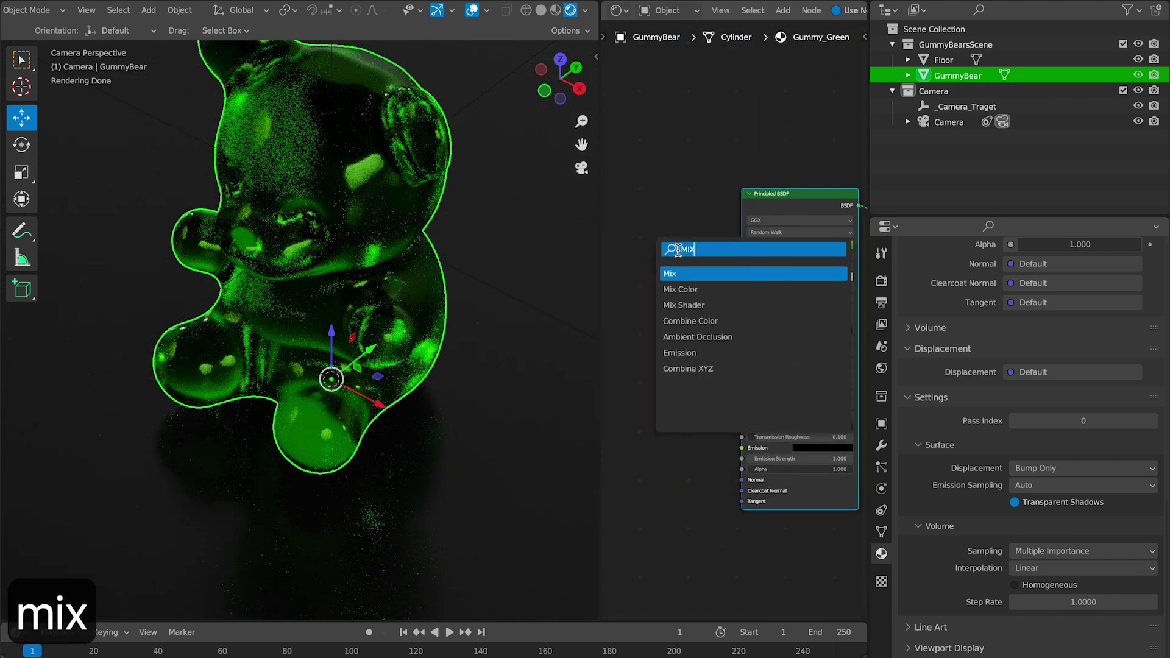
key(Return)
Set the Mix node's color A to a light green and color B to a dark green.
click(675, 321)
click(665, 214)
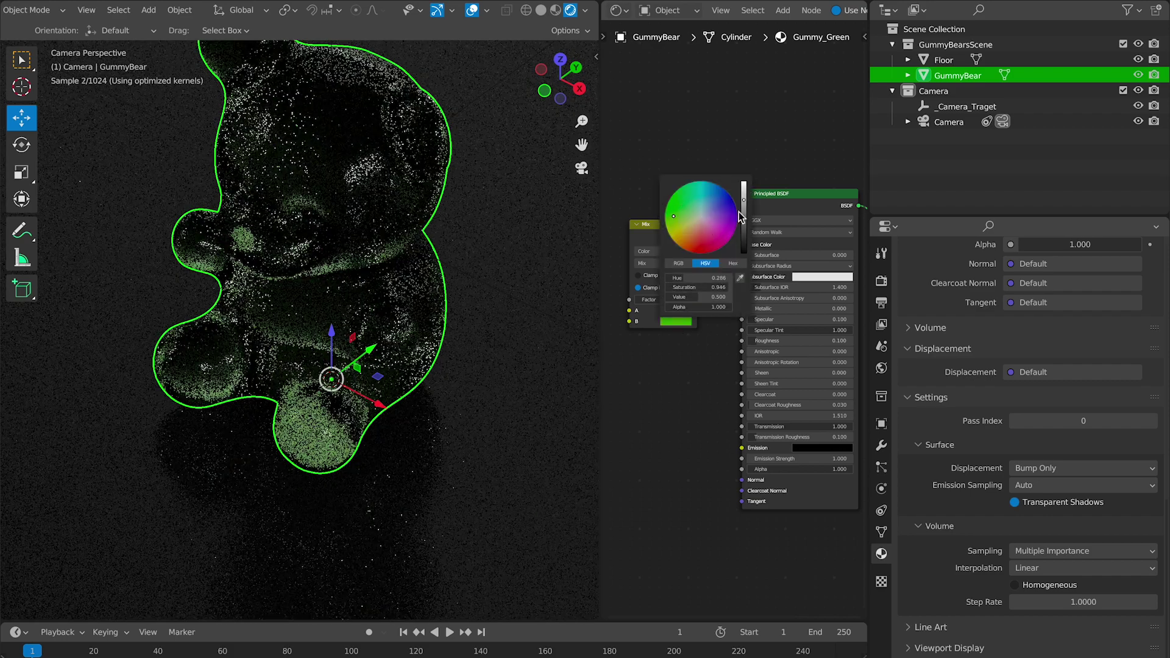
drag(741, 217, 743, 177)
click(674, 311)
click(744, 267)
click(675, 322)
click(675, 310)
Add a Layer Weight node, connect its Facing output to the Mix Factor and set its Blend to 0.75.
middle_drag(650, 409, 738, 419)
key(shift+a)
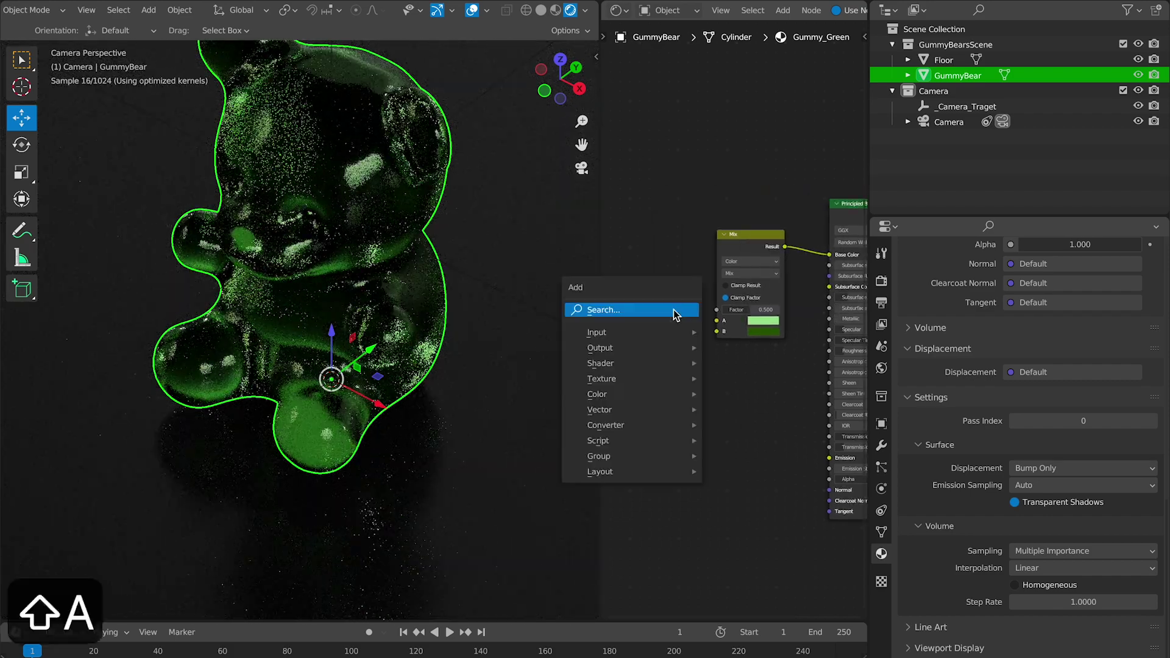
text(layer)
key(Return)
click(658, 244)
drag(686, 241, 717, 310)
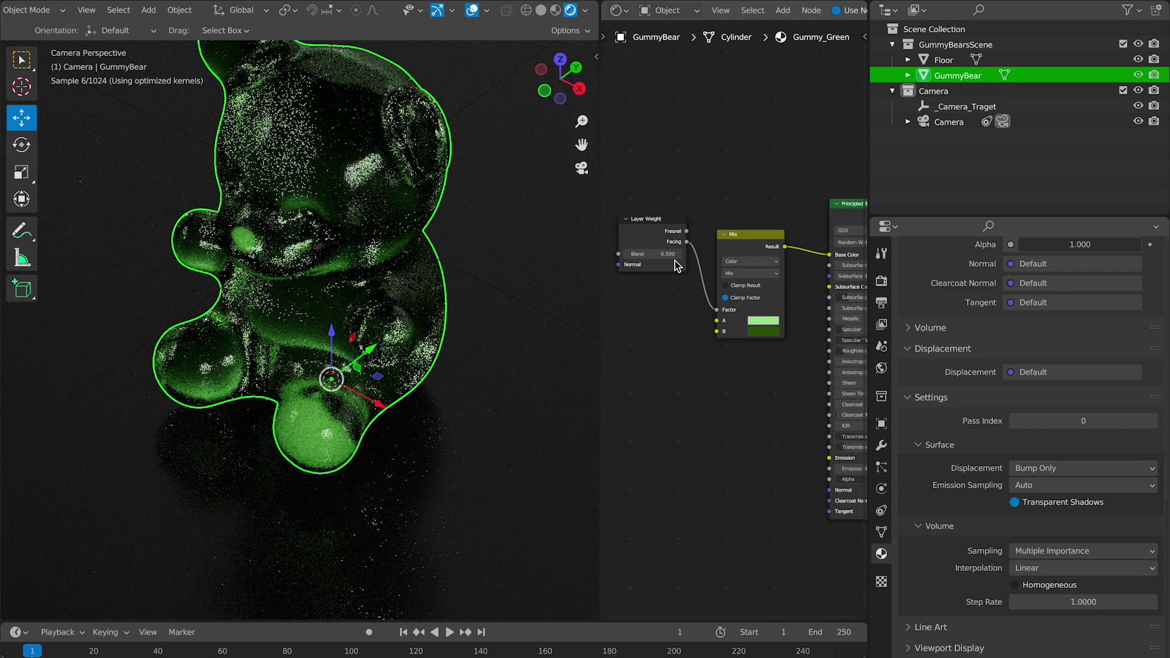
text(.75)
key(Return)
Set the Transmission Roughness of the Principled BSDF to 0.2.
scroll(390, 290, down, 3)
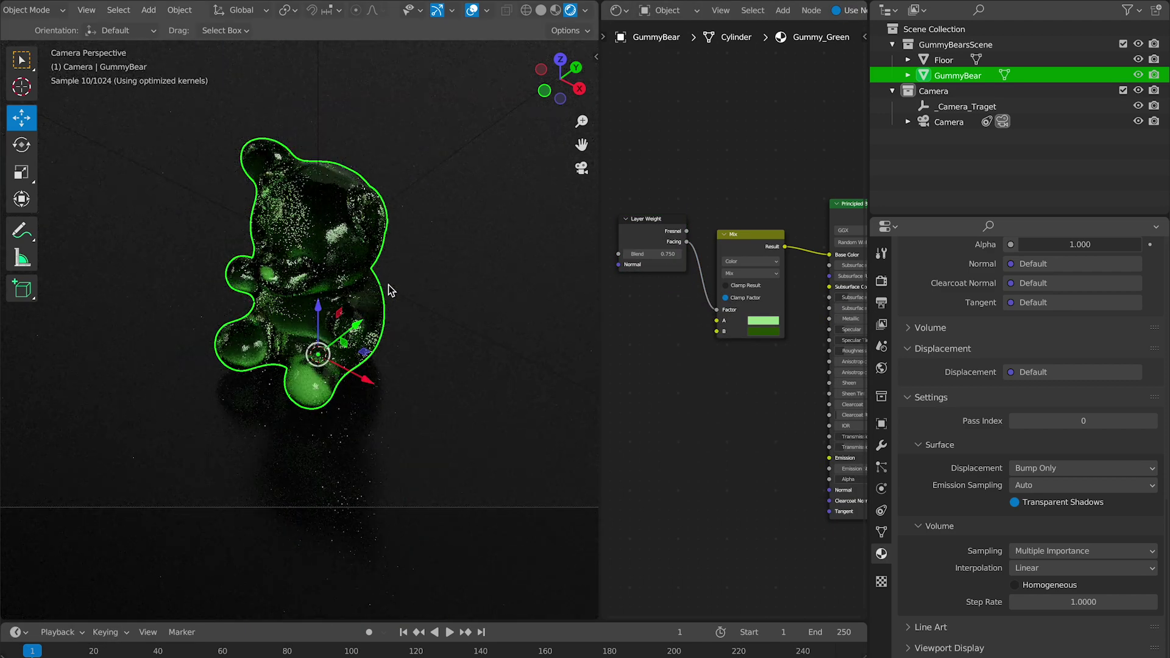
scroll(375, 288, up, 1)
scroll(627, 387, up, 6)
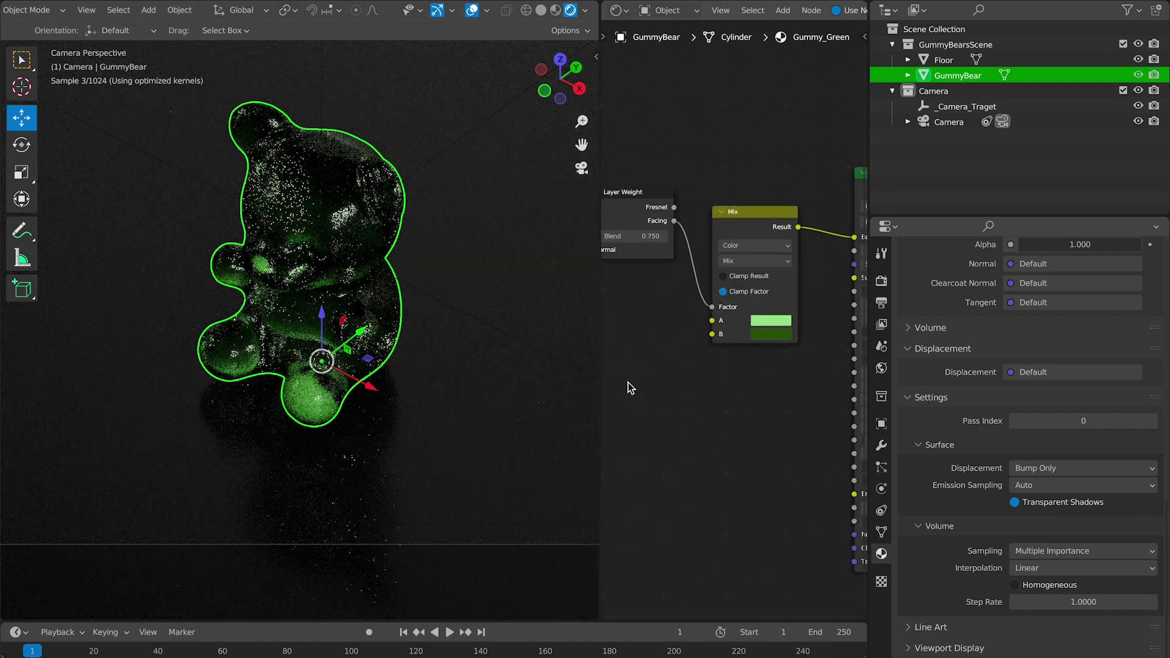
middle_drag(856, 604, 696, 478)
click(745, 360)
text(.2)
key(Return)
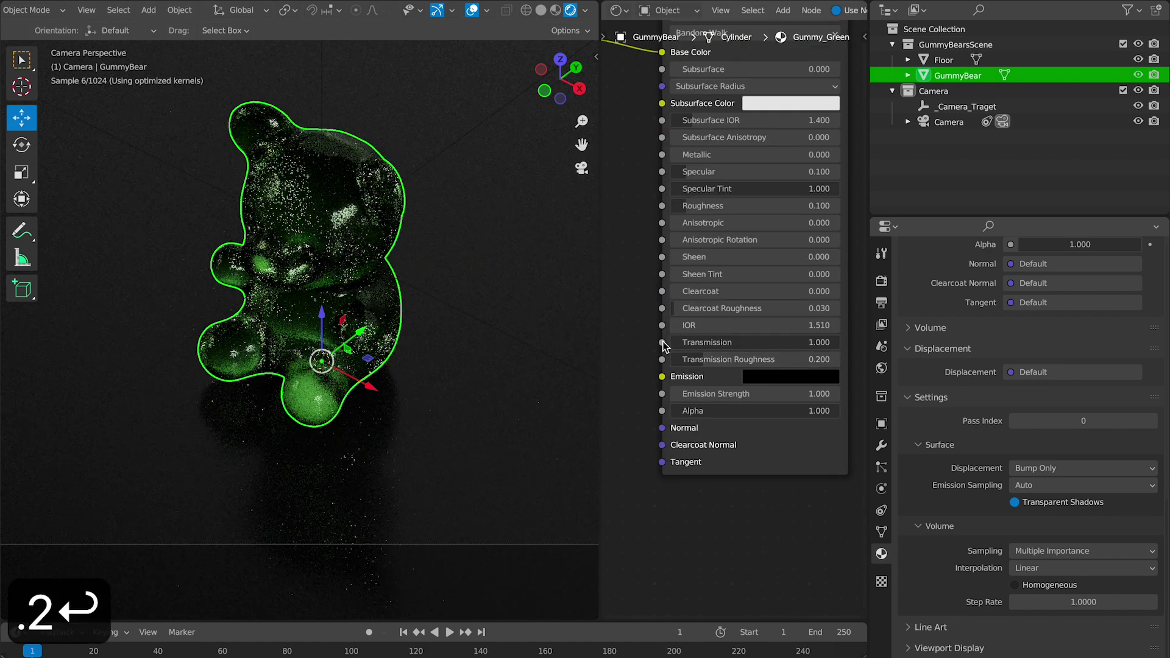
Set the Max Samples to 100 for the render and 25 for the viewport, with viewport denoising enabled.
click(881, 281)
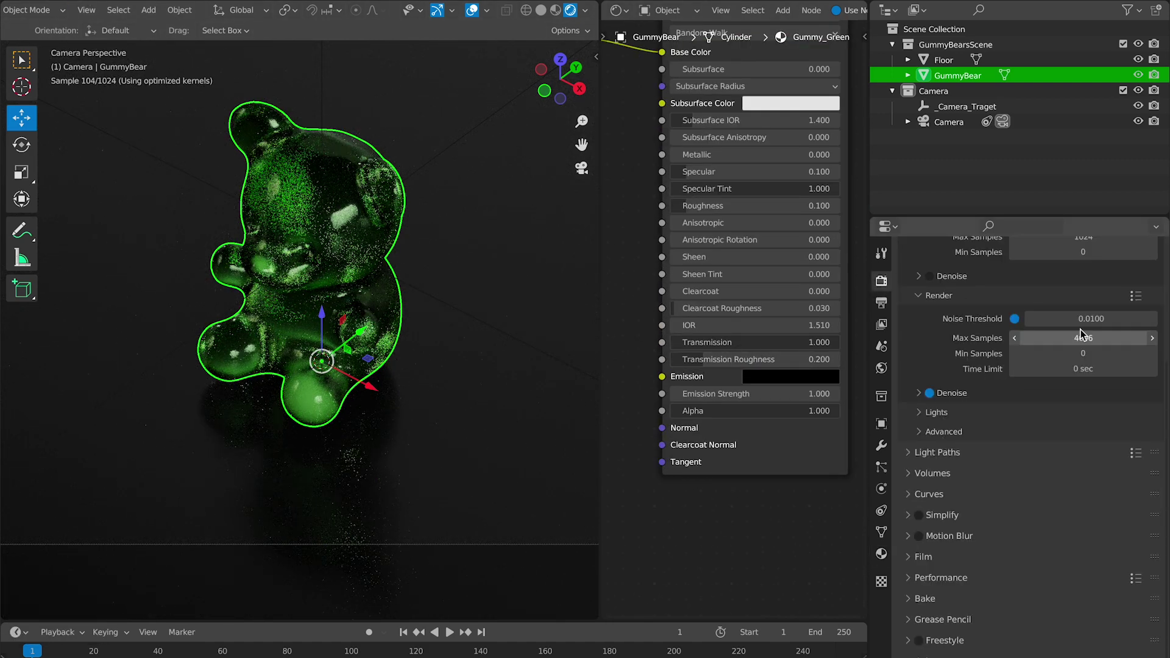
click(1107, 345)
text(100)
key(Return)
scroll(1107, 345, up, 2)
click(1095, 283)
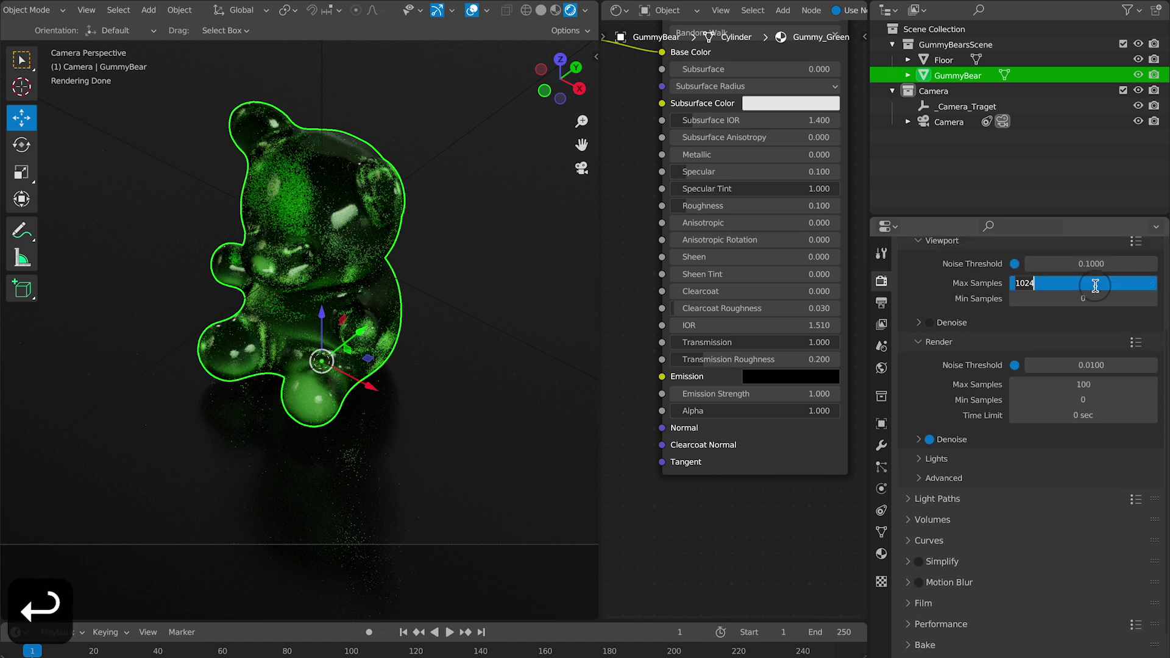
text(25)
key(Return)
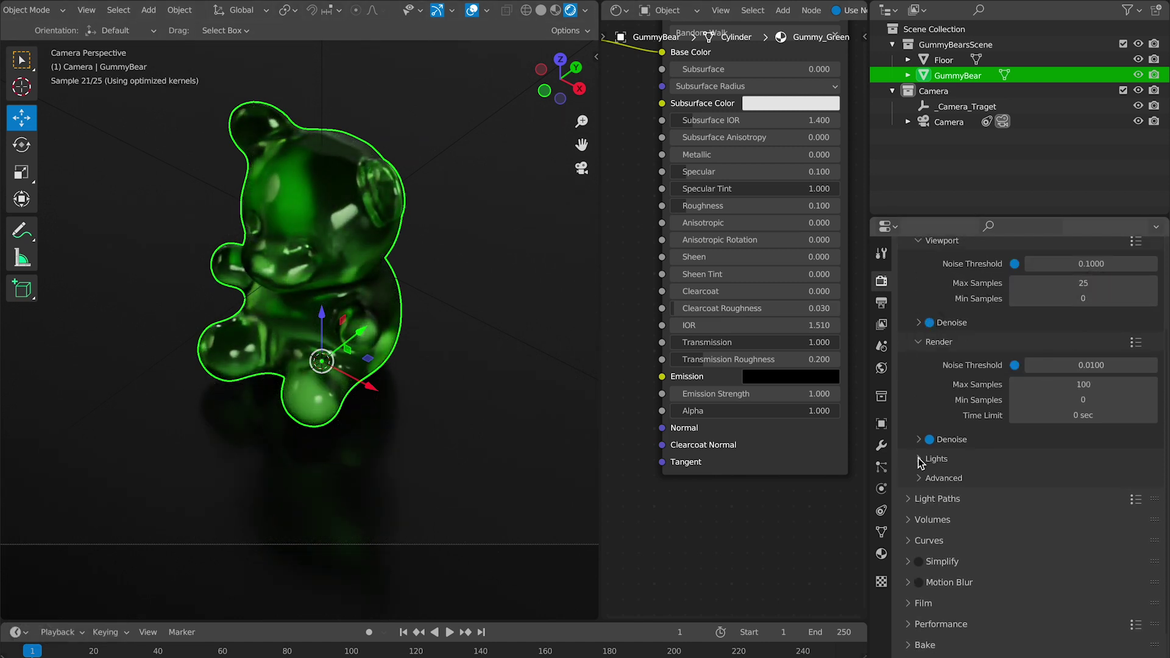
Set the Transmission max bounces in the render's light paths to 24.
scroll(920, 463, down, 2)
click(942, 453)
scroll(951, 486, down, 3)
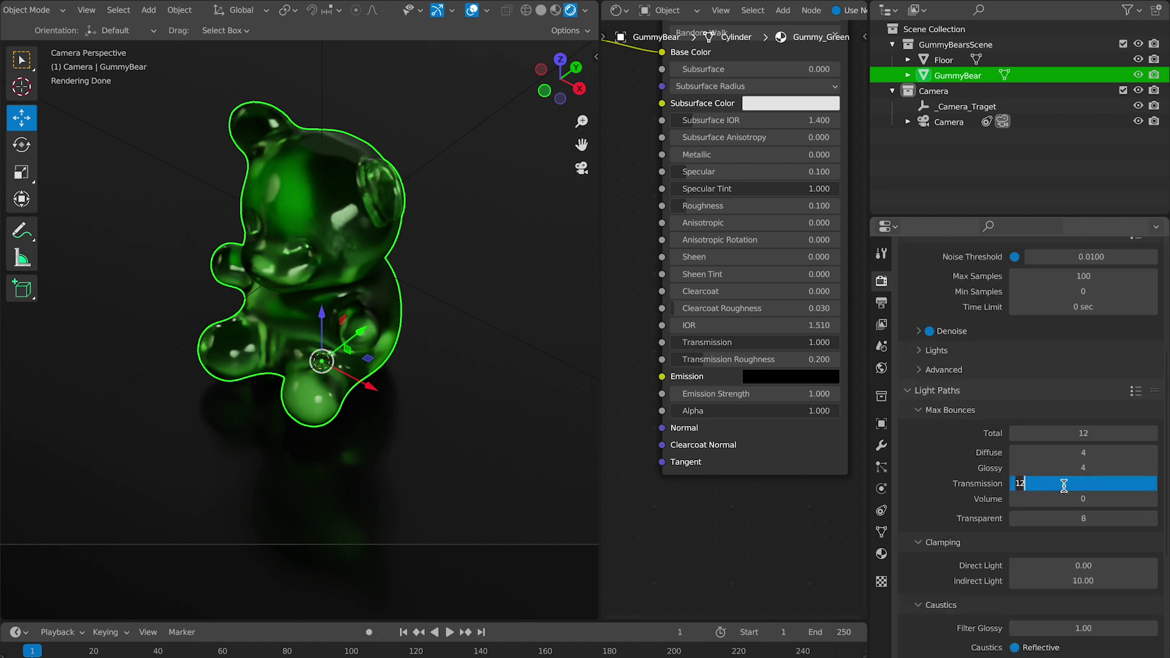
text(24)
key(Return)
scroll(926, 395, up, 2)
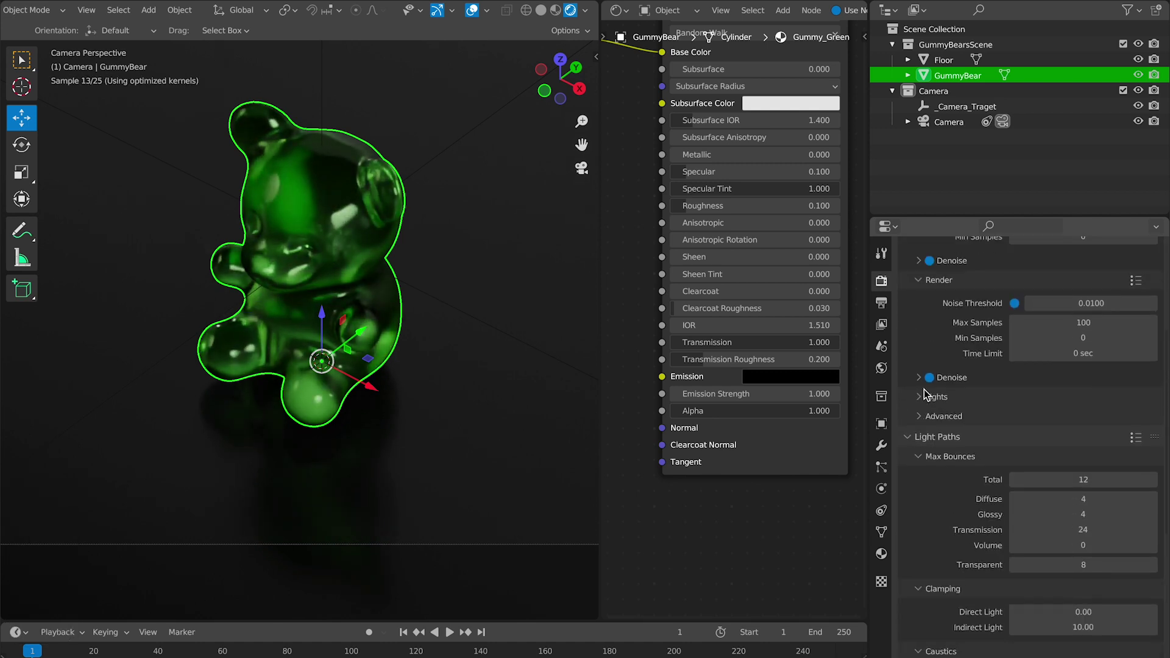
Expand the render denoising options and render a test image of the scene.
scroll(924, 393, up, 1)
click(924, 393)
scroll(372, 370, down, 4)
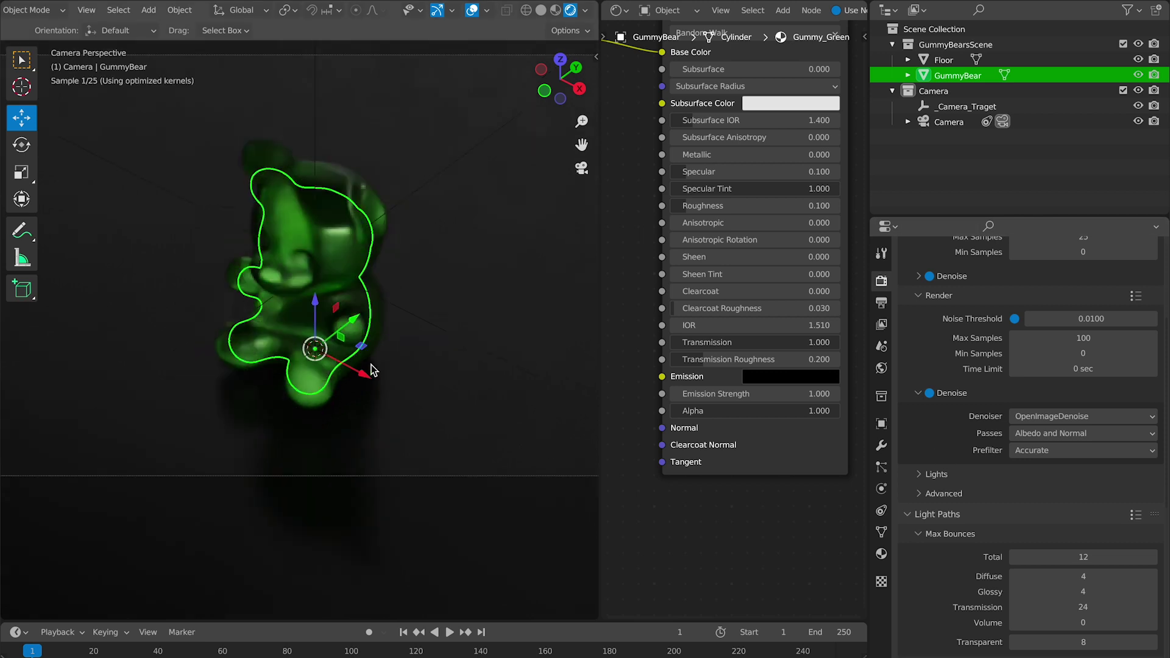
click(101, 1)
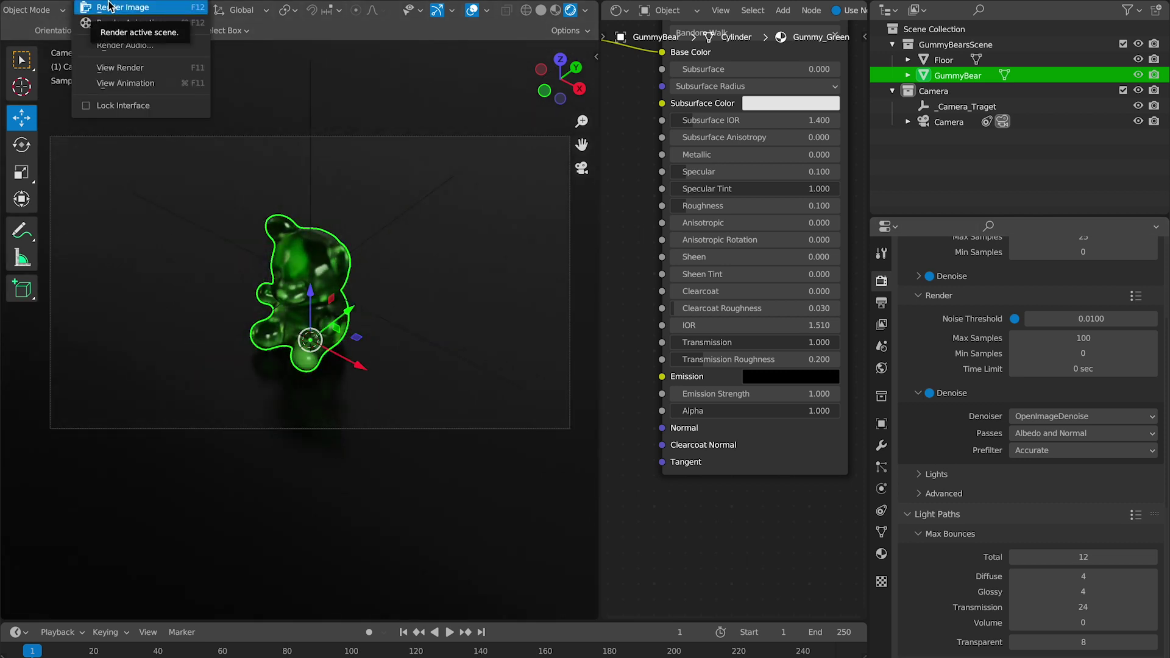
click(110, 7)
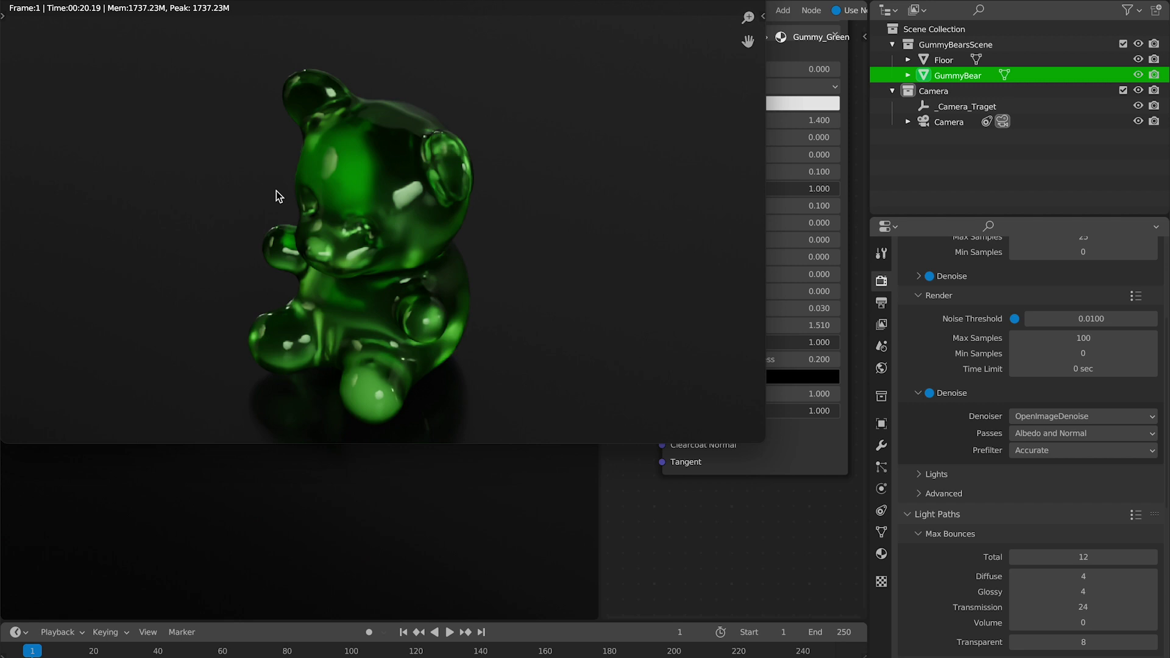
key(Escape)
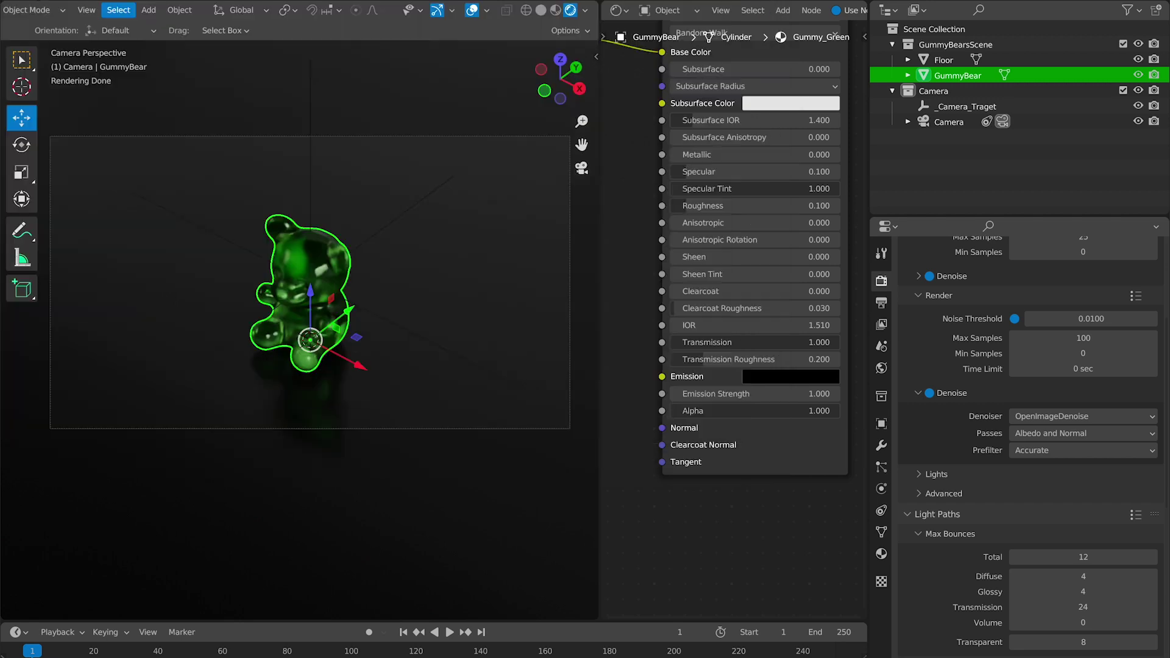
Add a Bump node connected to the Normal input of the Principled BSDF.
middle_drag(661, 308, 735, 262)
key(shift+a)
click(723, 260)
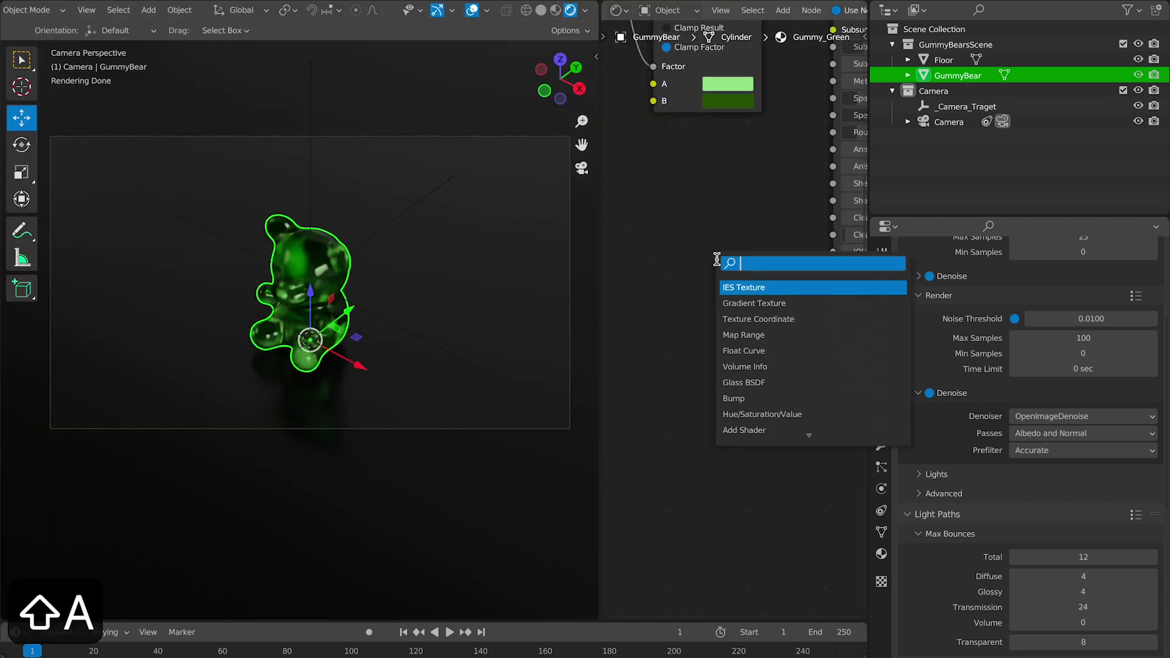
text(bum)
click(820, 287)
Add a Noise Texture node and connect its Color output to the Bump node's Height.
key(shift+a)
click(696, 228)
middle_drag(663, 234, 739, 164)
text(noi)
click(749, 256)
click(666, 256)
drag(740, 160, 695, 211)
click(758, 234)
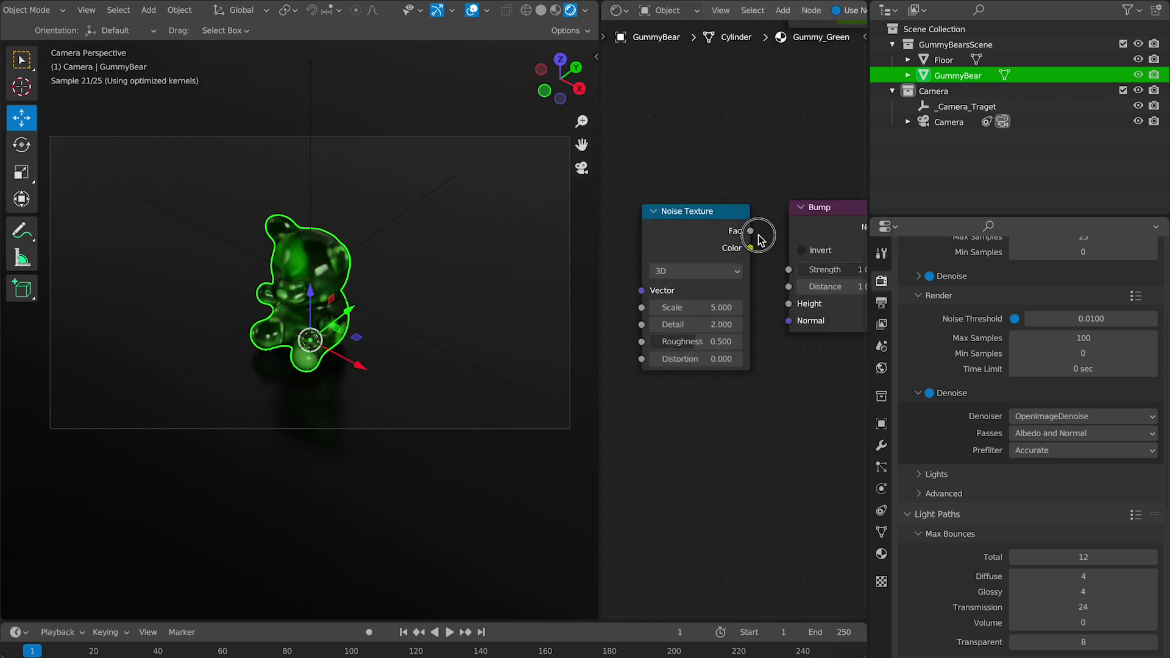
drag(788, 305, 788, 304)
middle_drag(788, 368, 724, 386)
Set the Noise Texture Scale to 75.
click(660, 326)
text(50)
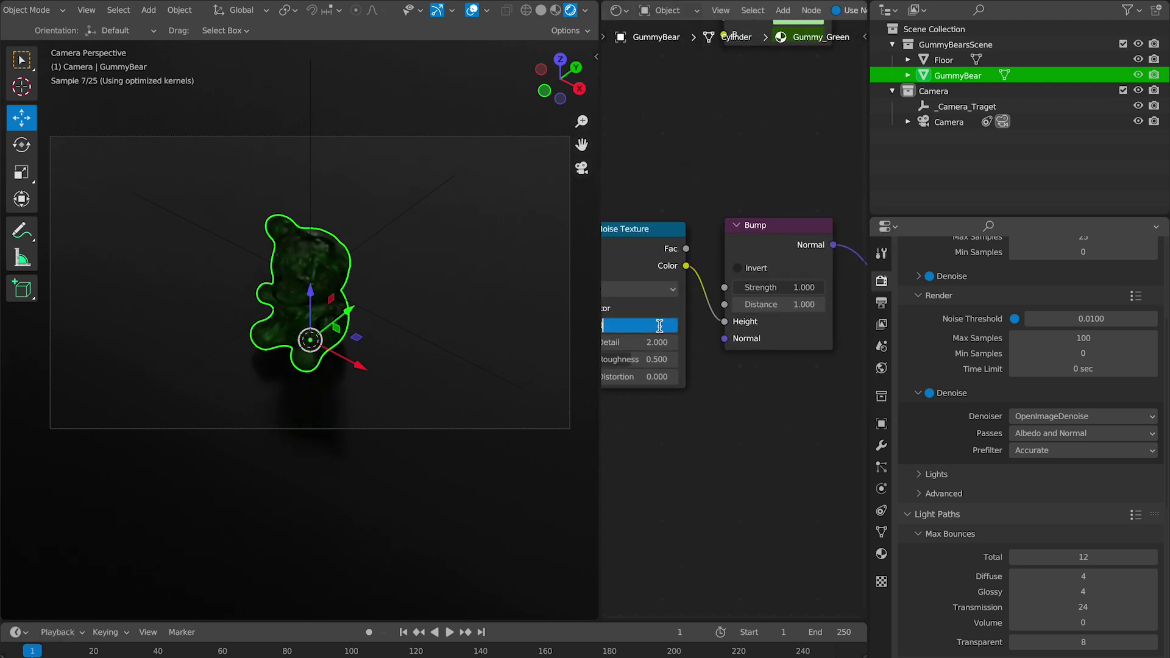
key(BackSpace)
text(75)
key(Return)
Set the Bump node's Strength and Distance to 0.1.
scroll(365, 201, up, 7)
middle_drag(804, 366, 694, 460)
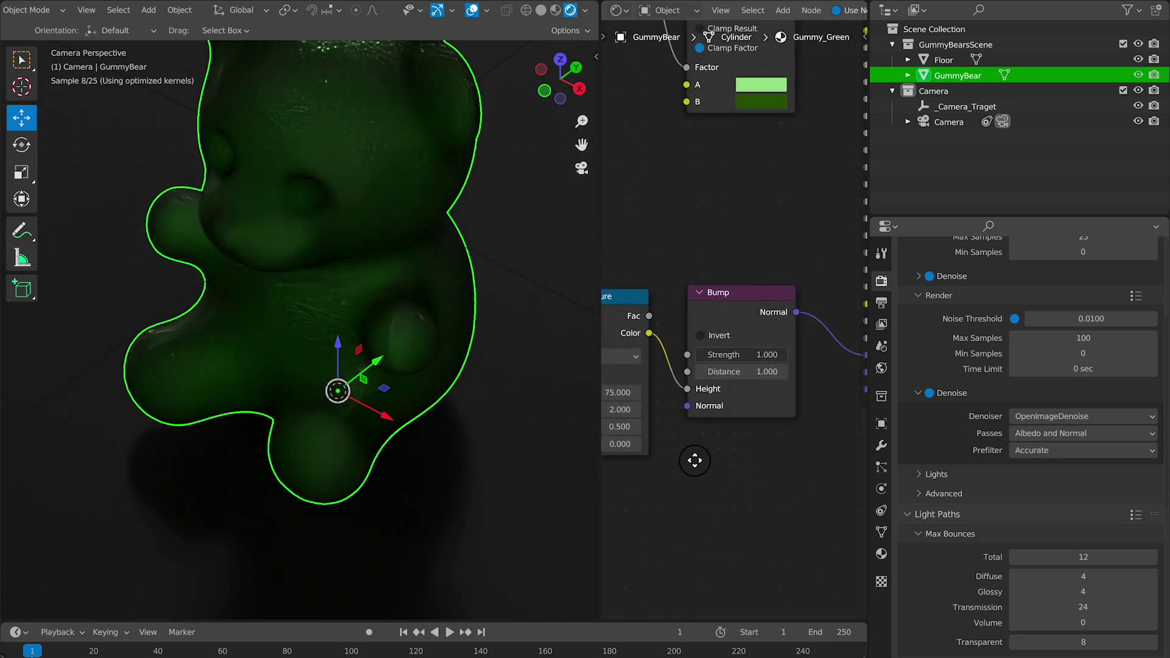
click(764, 352)
text(.1)
key(Return)
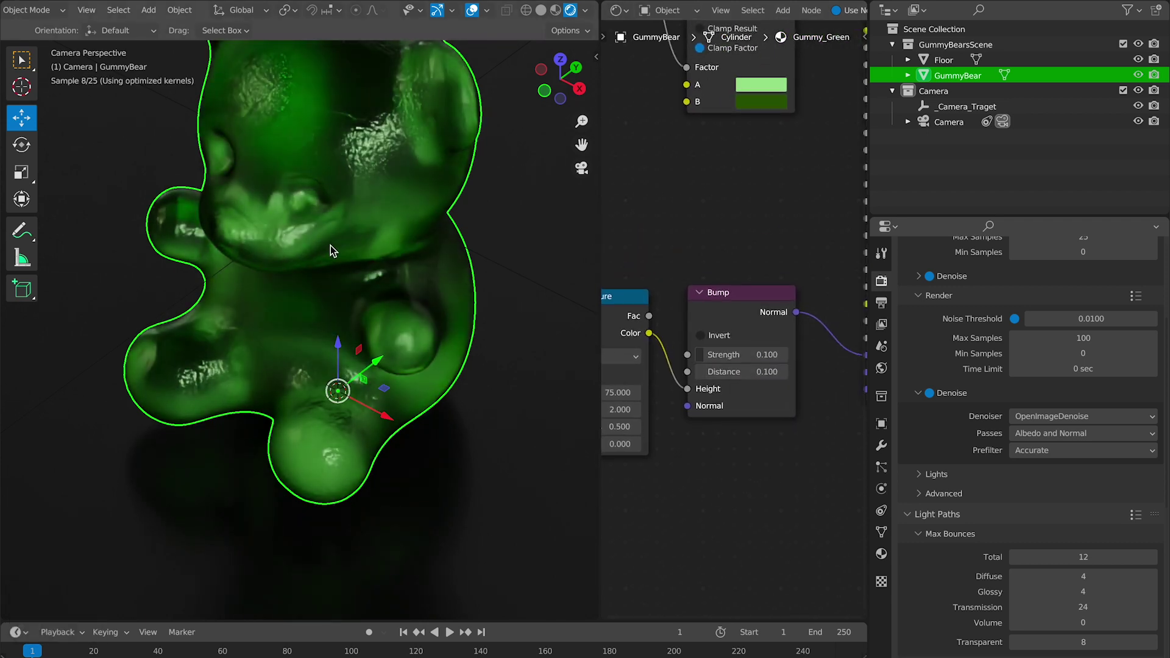
scroll(330, 247, down, 5)
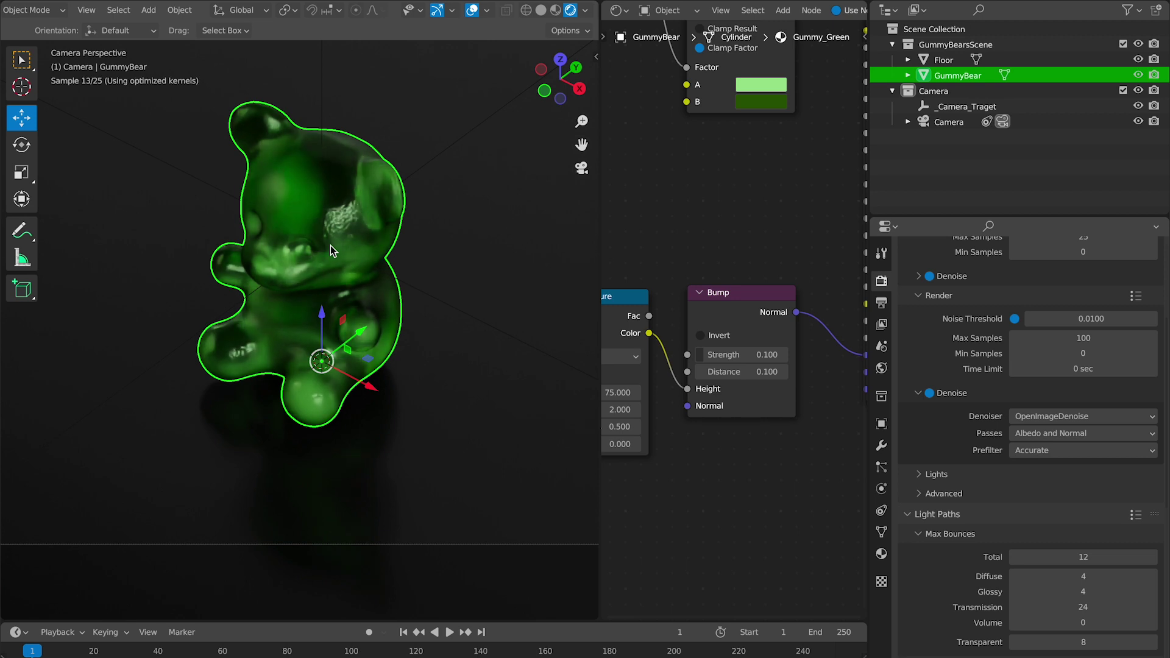
Render a test image of the bear with the Bump Strength and Distance set to 0.05.
click(92, 1)
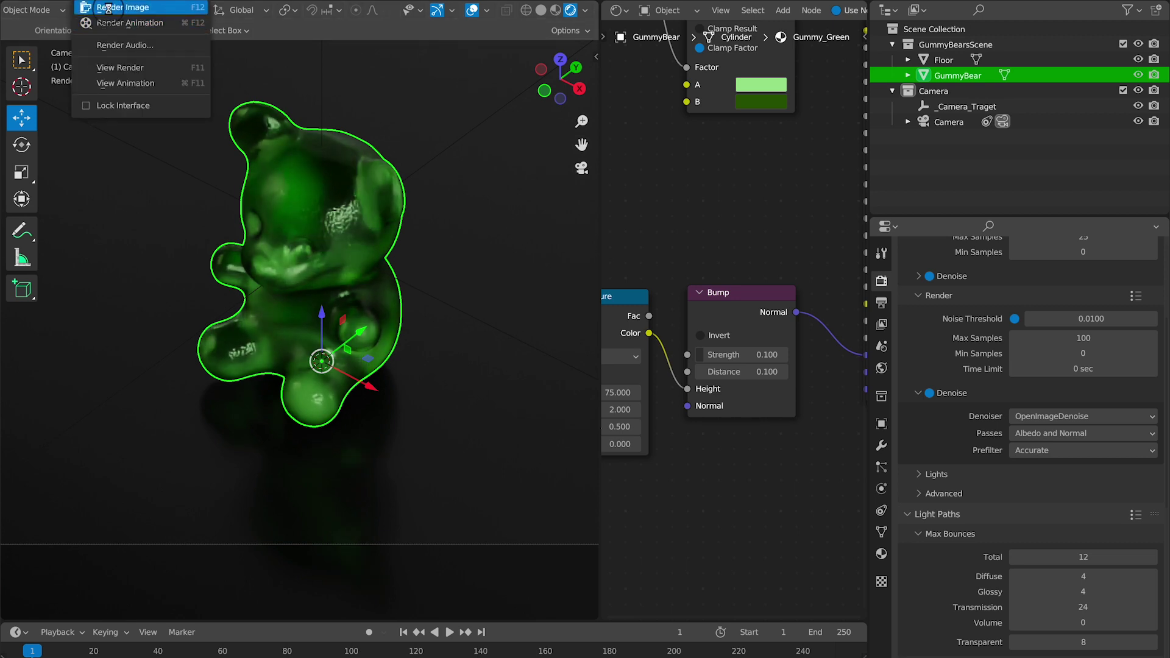
click(108, 8)
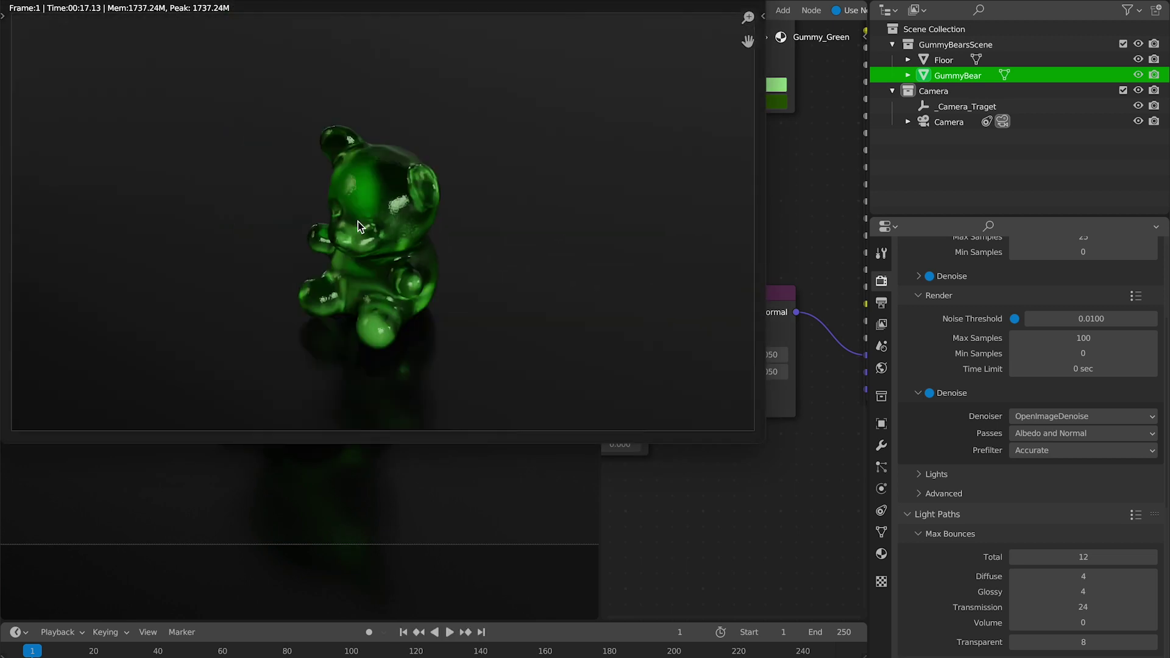
key(Escape)
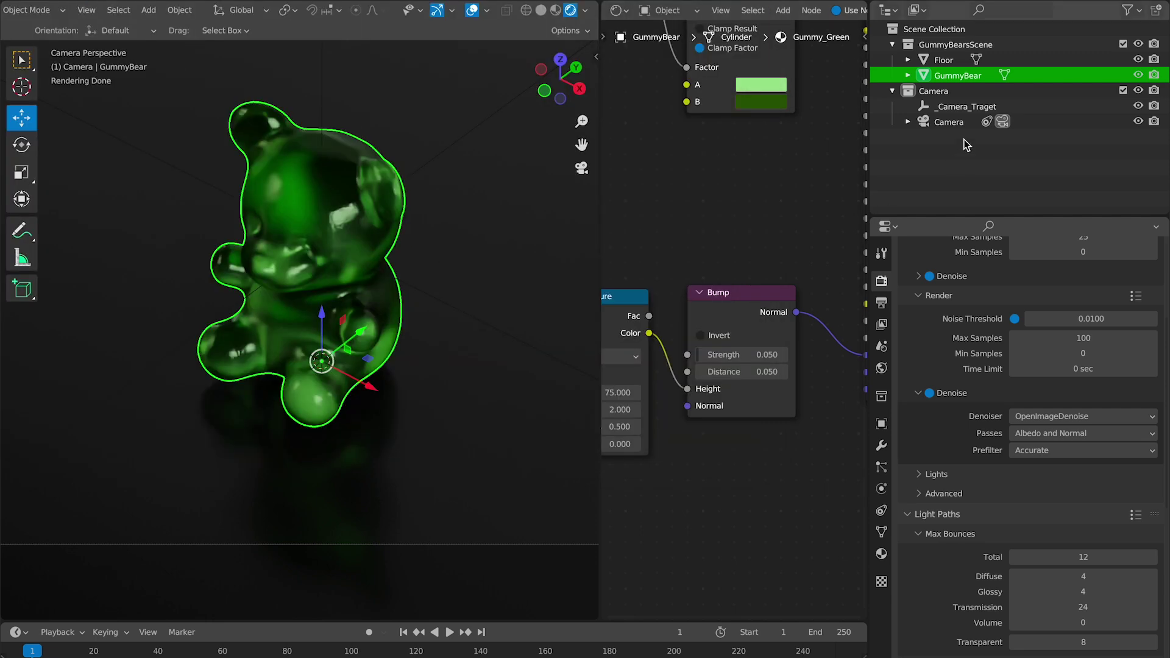
Set the render Max Samples to 500 and render the image.
click(1080, 333)
text(5)
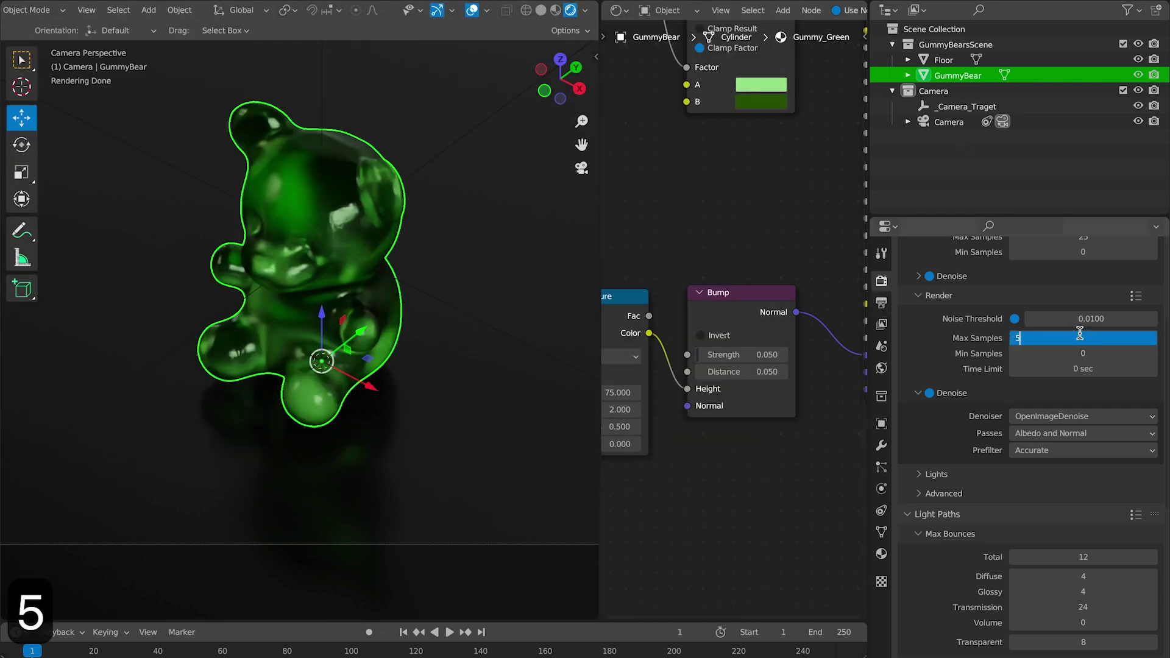
text(00)
key(Return)
click(103, 2)
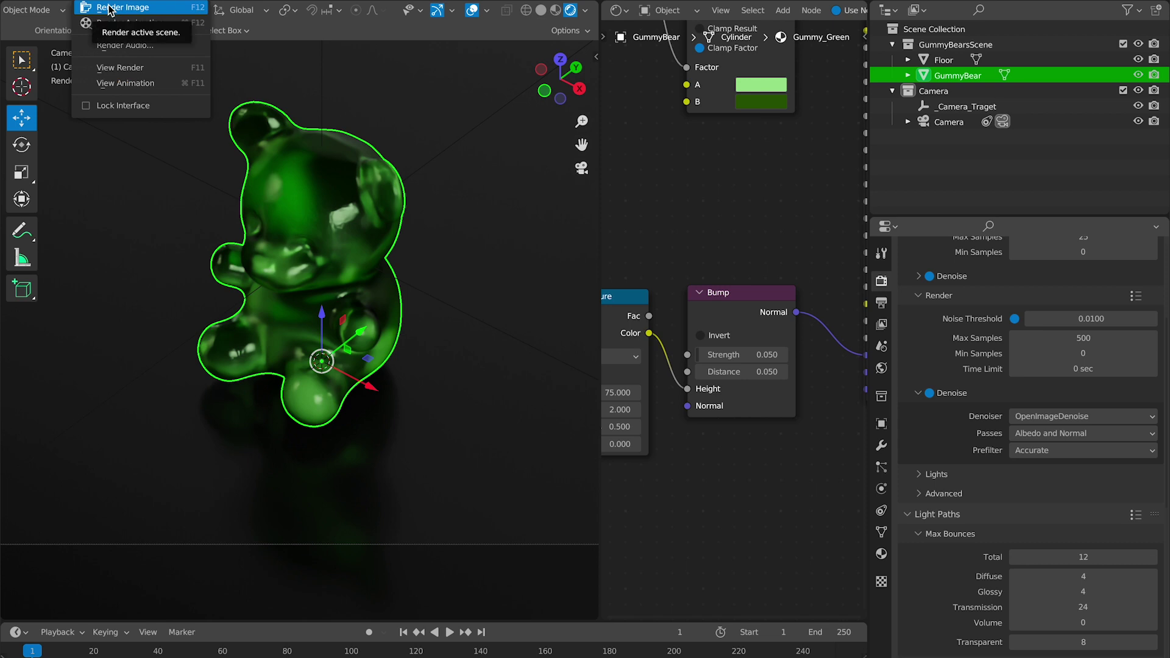
click(111, 9)
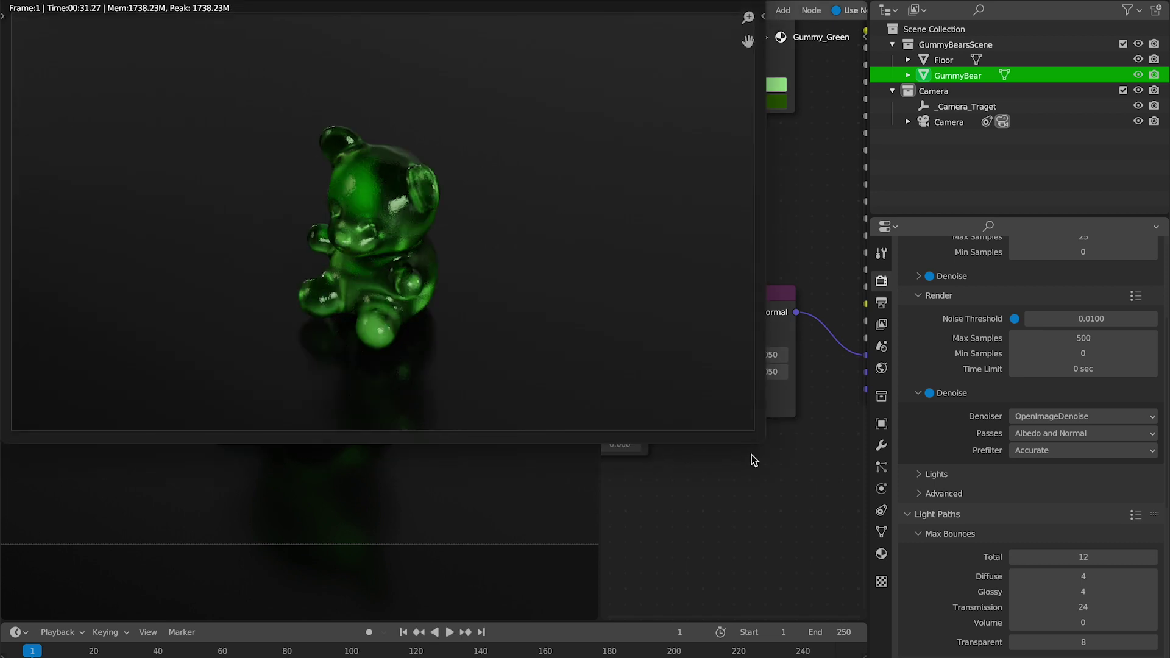
Enlarge the render window and inspect the rendered gummy bear up close.
drag(759, 440, 1058, 585)
scroll(444, 331, up, 2)
middle_drag(444, 330, 460, 287)
scroll(460, 287, down, 1)
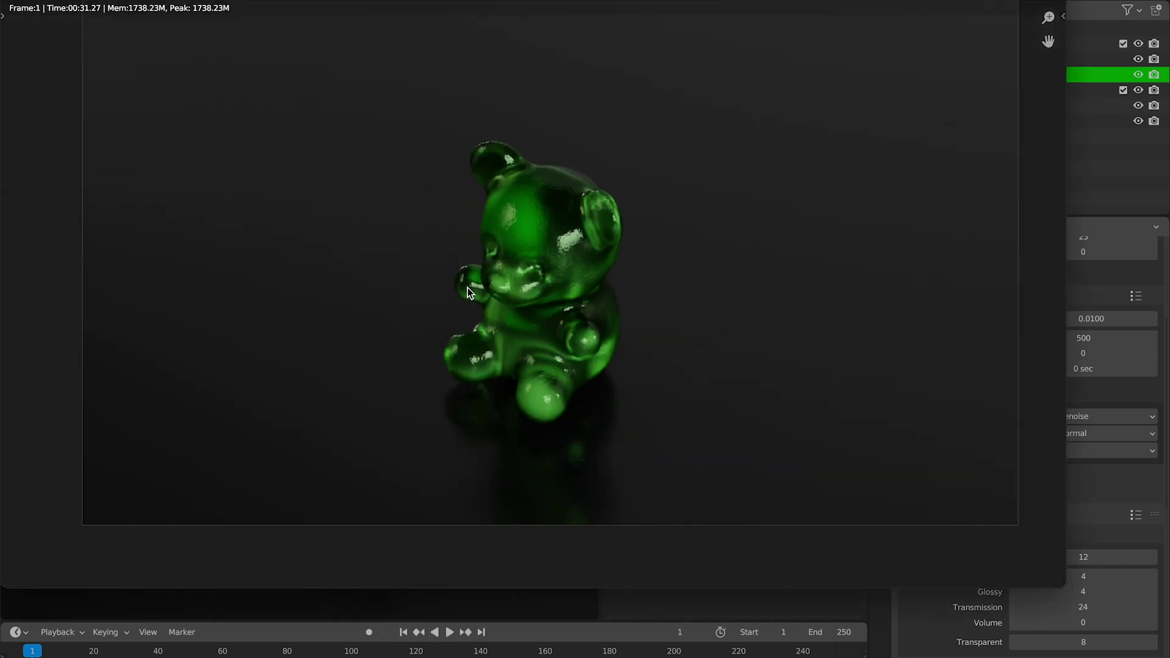